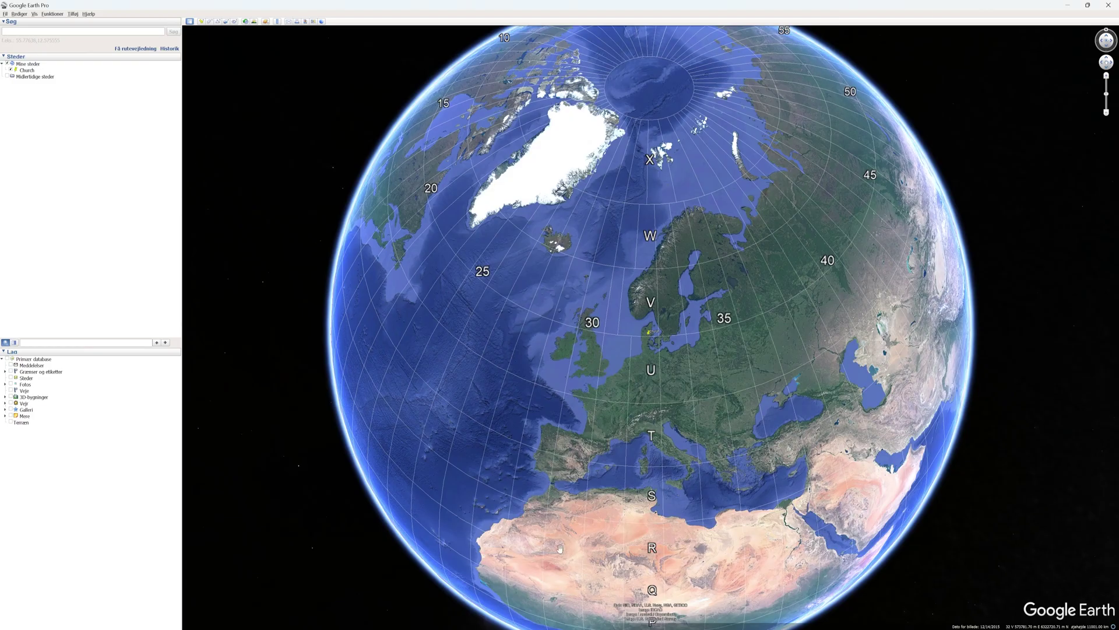
Fly to the Church placemark and switch to SketchUp to examine the church point cloud among the surrounding building models.
double_click(28, 70)
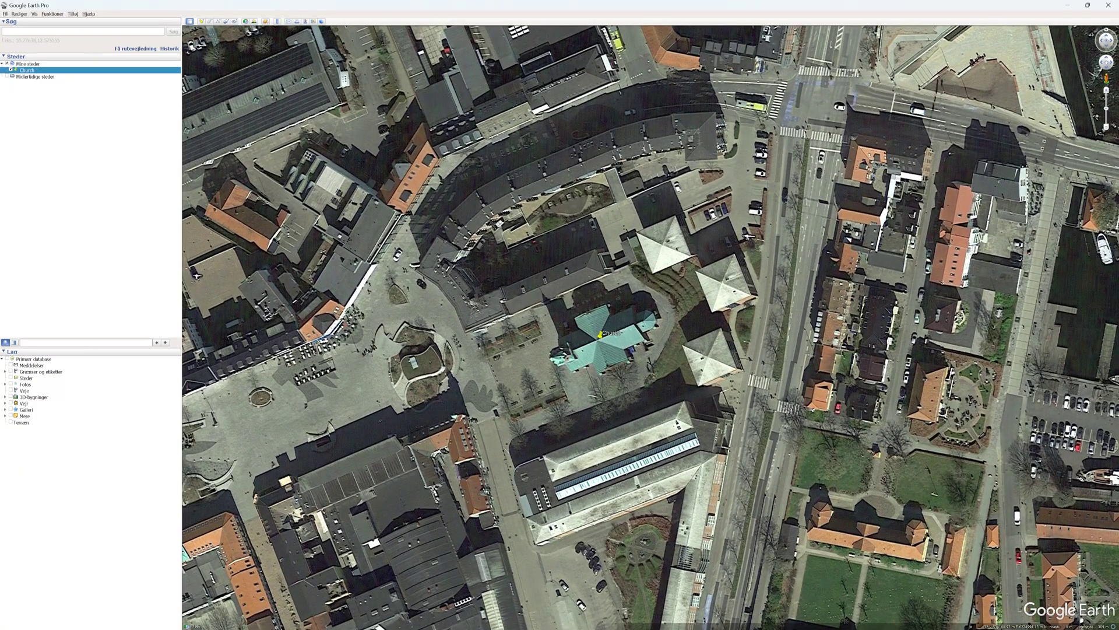
click(419, 628)
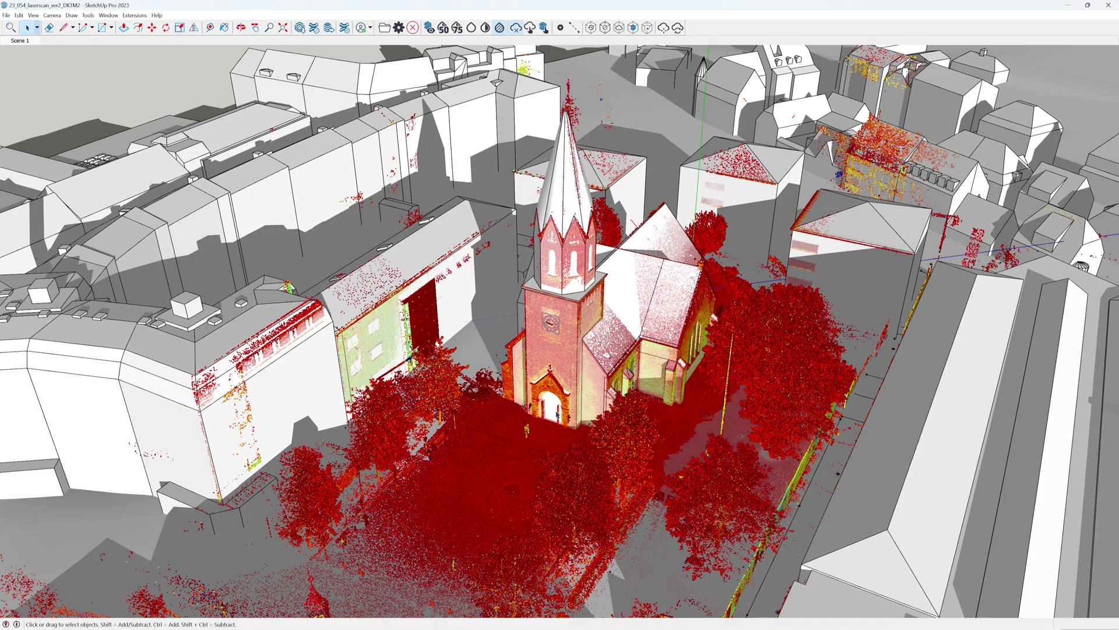
middle_drag(586, 370, 592, 468)
middle_drag(624, 346, 577, 345)
scroll(681, 359, up, 4)
middle_drag(775, 309, 772, 334)
scroll(564, 338, up, 2)
middle_drag(351, 358, 481, 361)
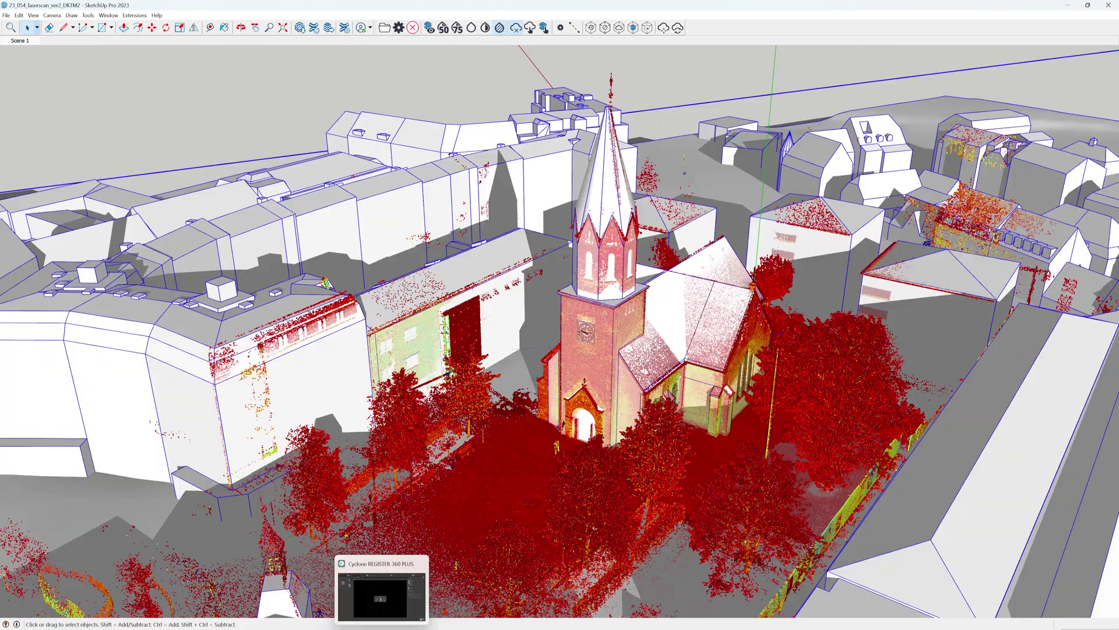
Check the Church 1 project in Cyclone REGISTER 360 PLUS and read the point coordinates in 23_054_Scan_opmaaling_DKTM2.txt from the desktop.
click(381, 609)
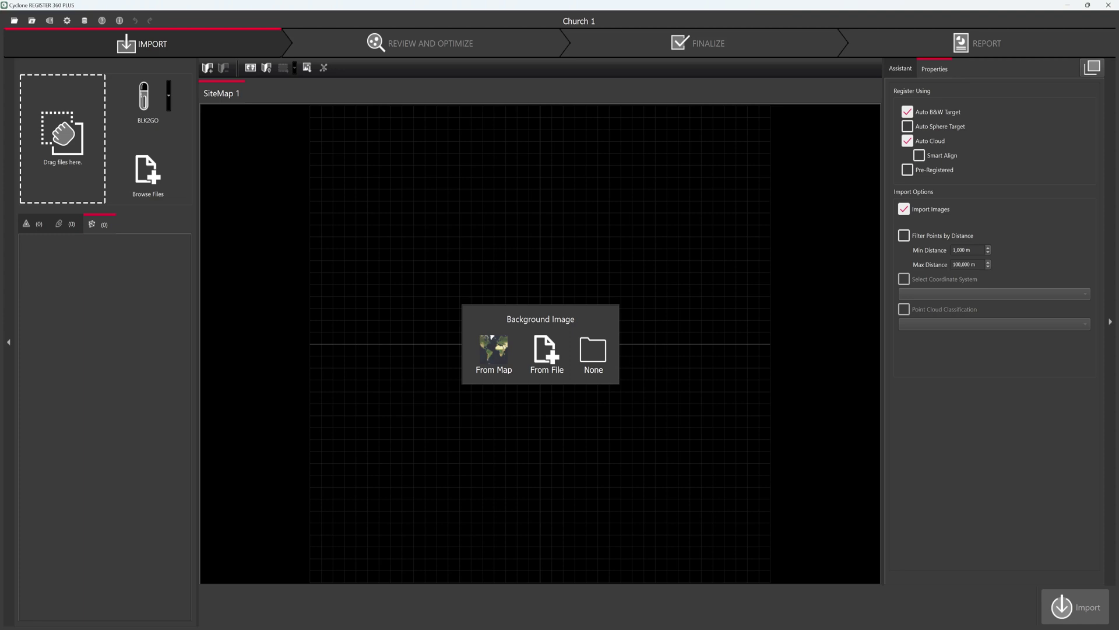
mouse_move(190, 628)
key(super+d)
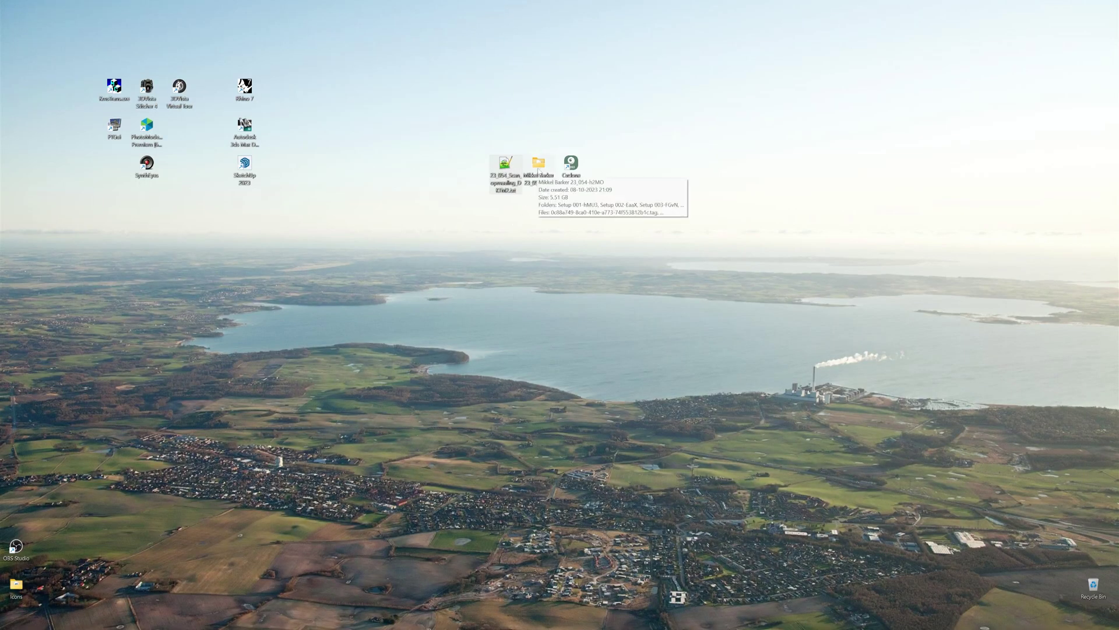
double_click(506, 163)
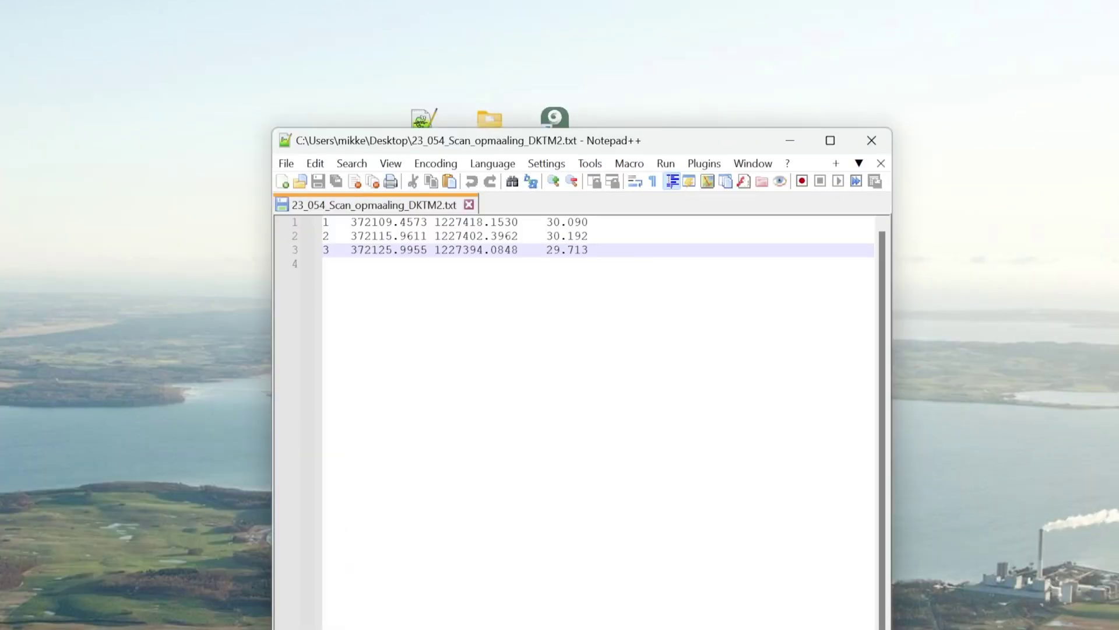
drag(594, 250, 323, 222)
click(323, 264)
drag(595, 250, 315, 225)
click(476, 253)
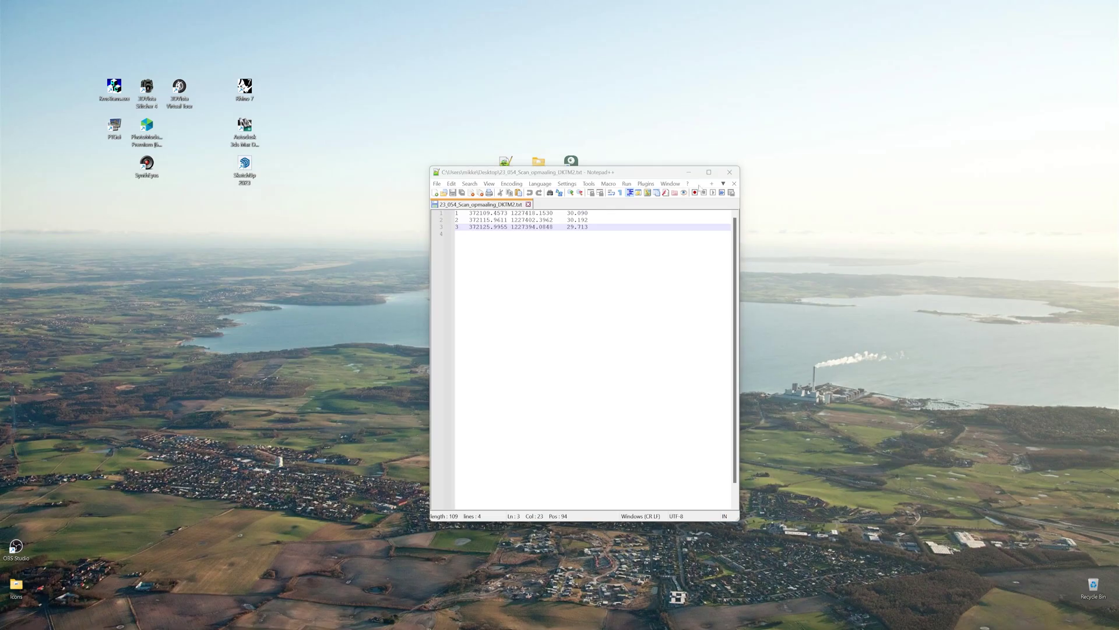
click(689, 172)
Load the 23_054 scan folder from the desktop into the Church 1 project in Cyclone REGISTER 360 PLUS as import data.
drag(539, 163, 86, 134)
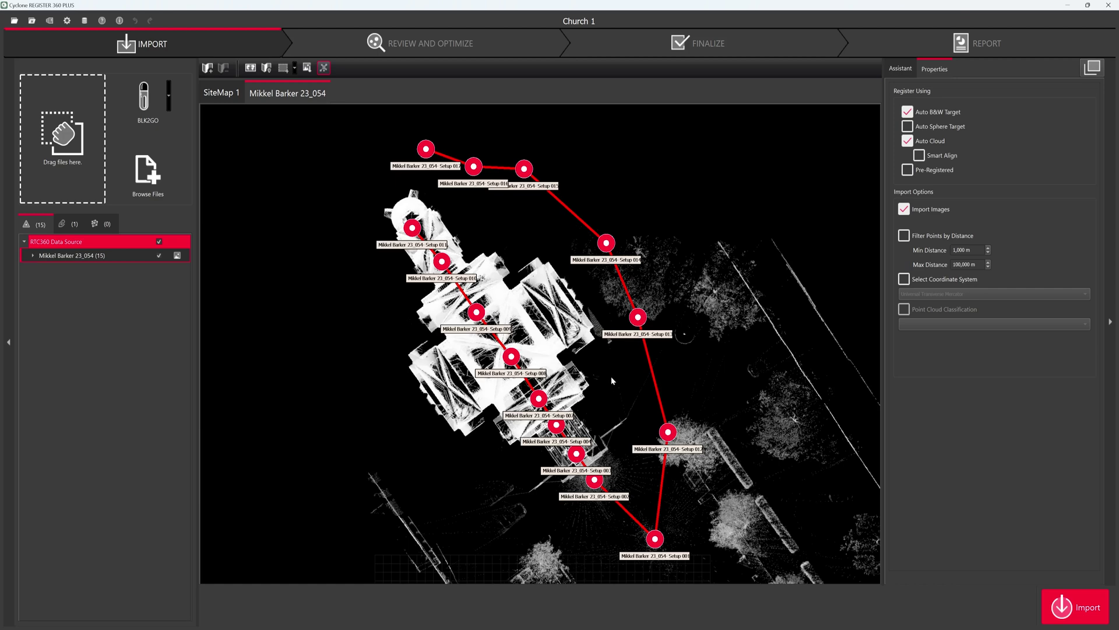
drag(611, 376, 633, 355)
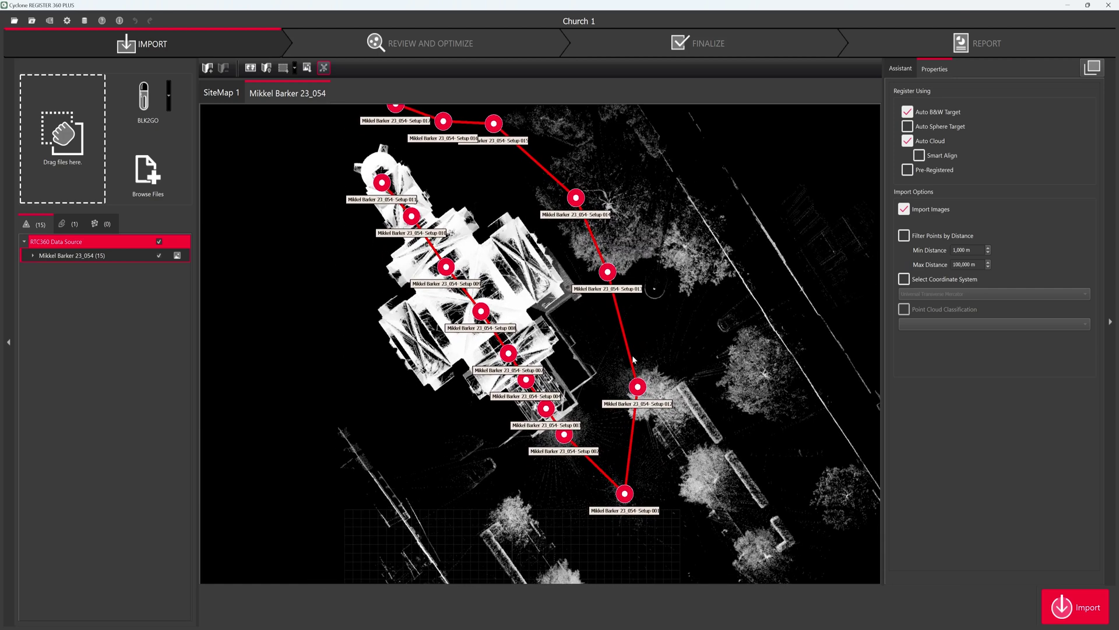
scroll(633, 359, up, 4)
scroll(632, 358, down, 4)
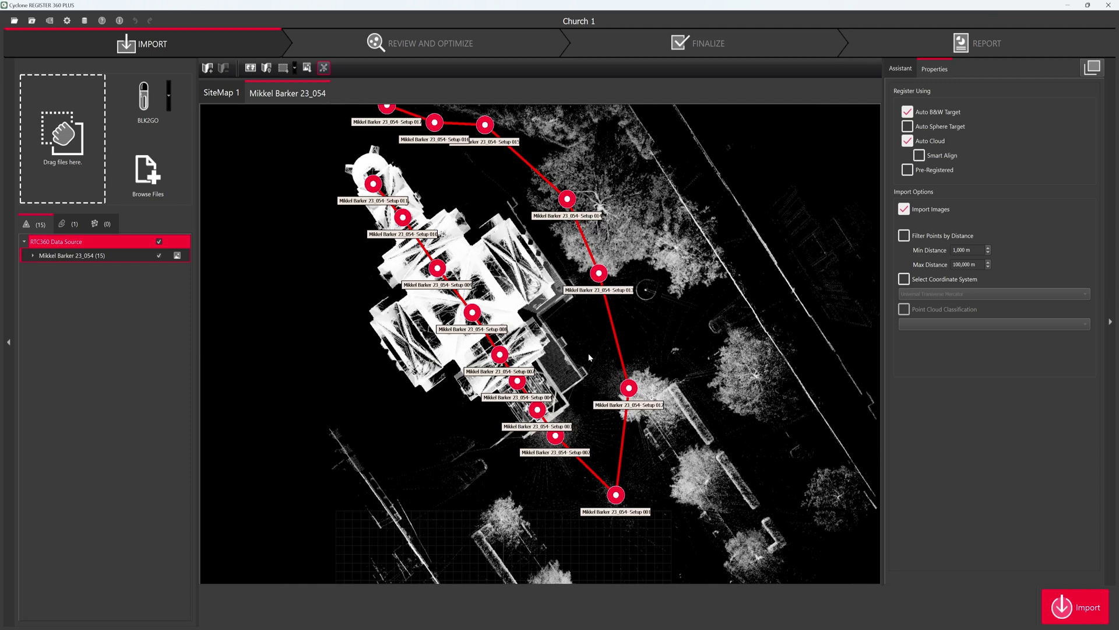
drag(575, 347, 599, 376)
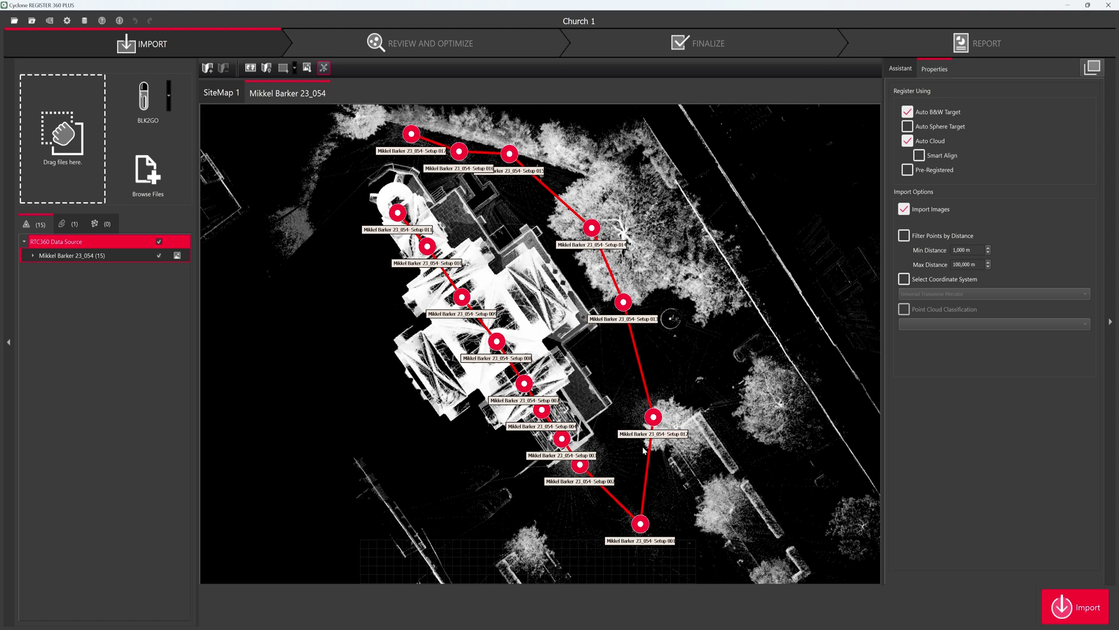
Expand the 23_054 data source and toggle Bundle-1 off and on to check which setups it holds.
click(33, 257)
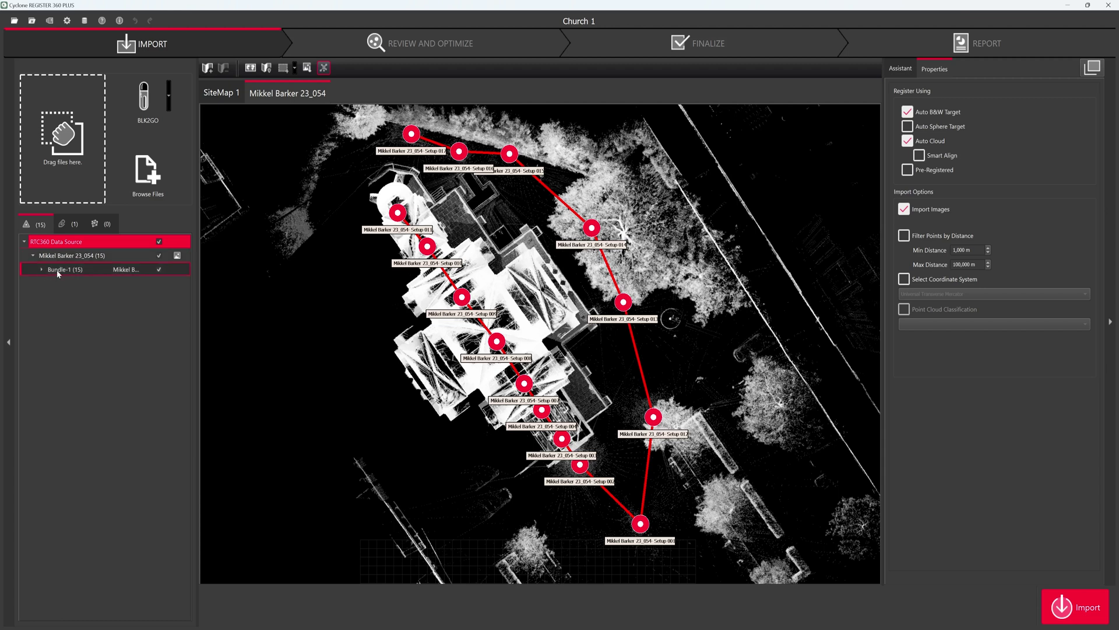
click(159, 270)
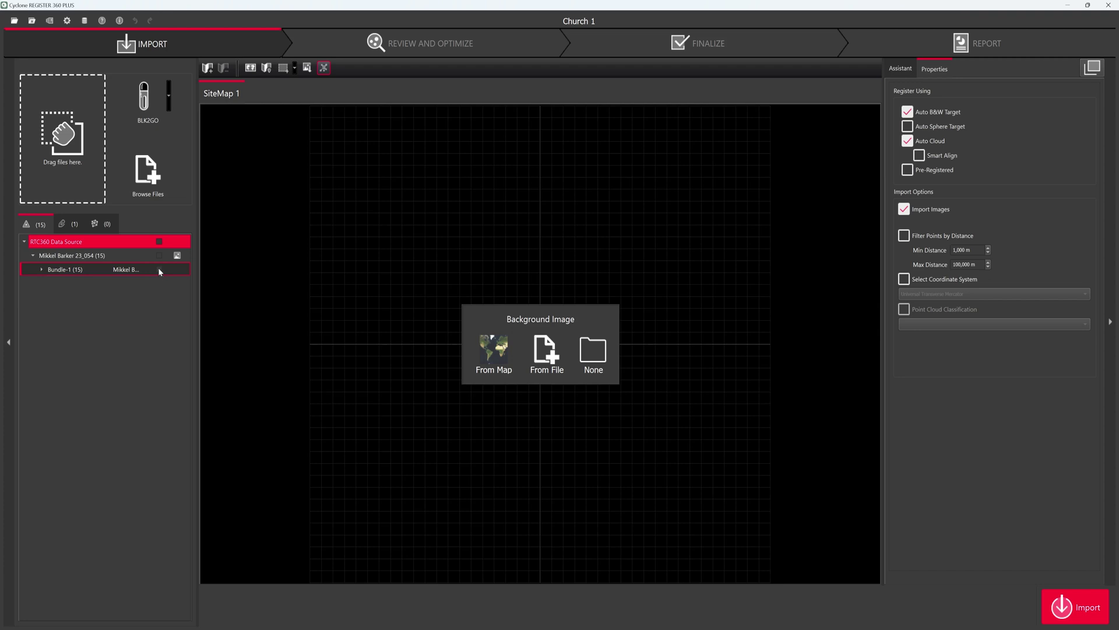
click(159, 270)
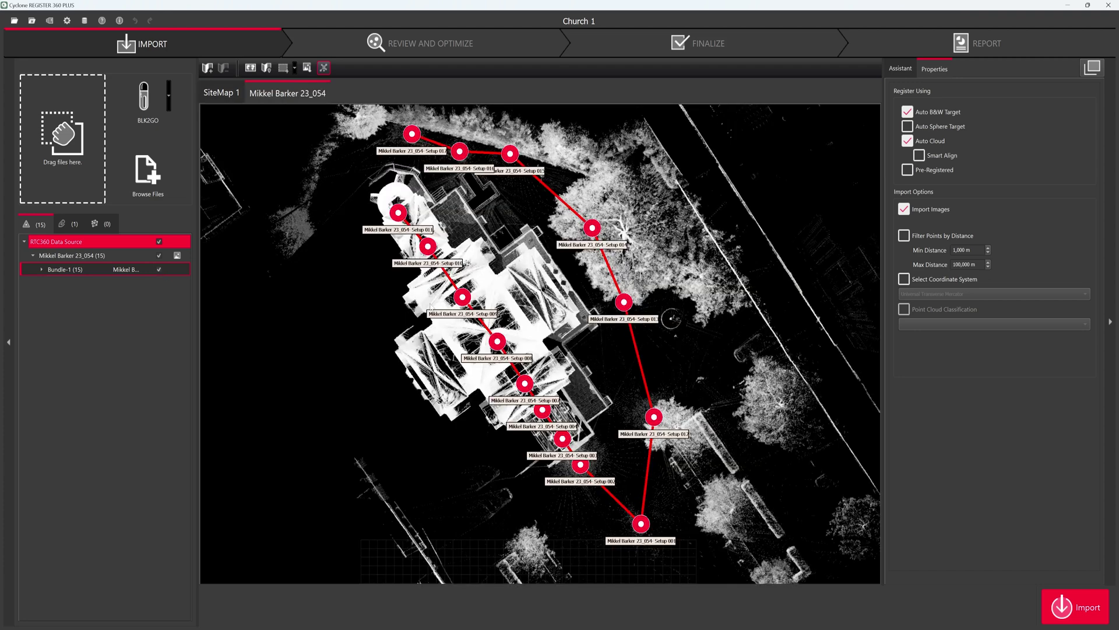
Delete the link between Setup 012 and Setup 013 on the east side of the church.
click(645, 373)
scroll(644, 373, up, 5)
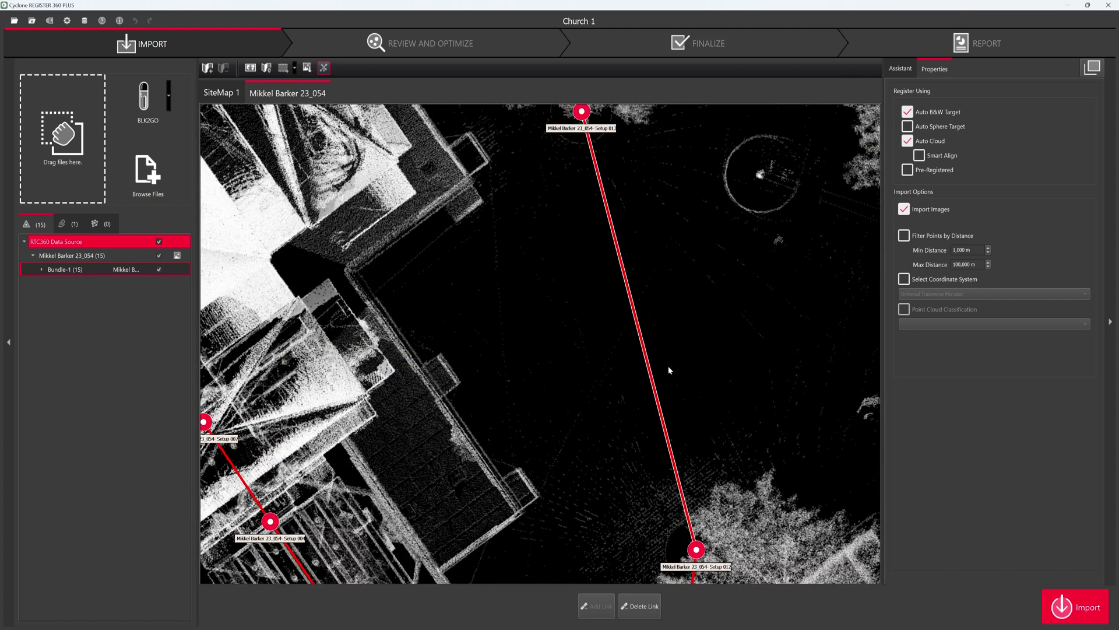
scroll(603, 376, down, 3)
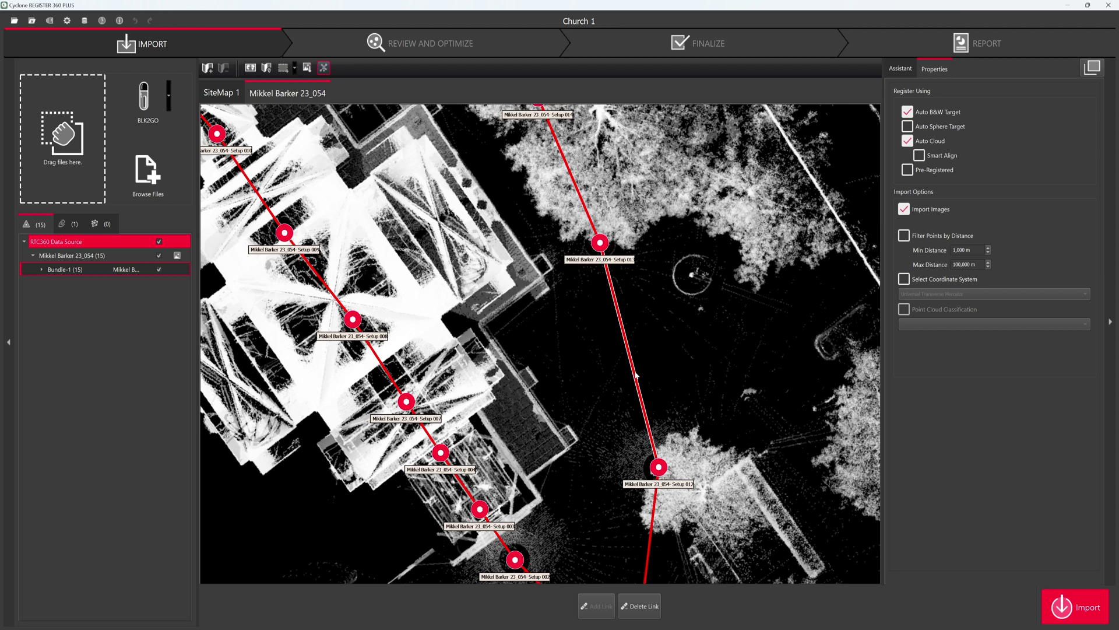
scroll(636, 376, down, 3)
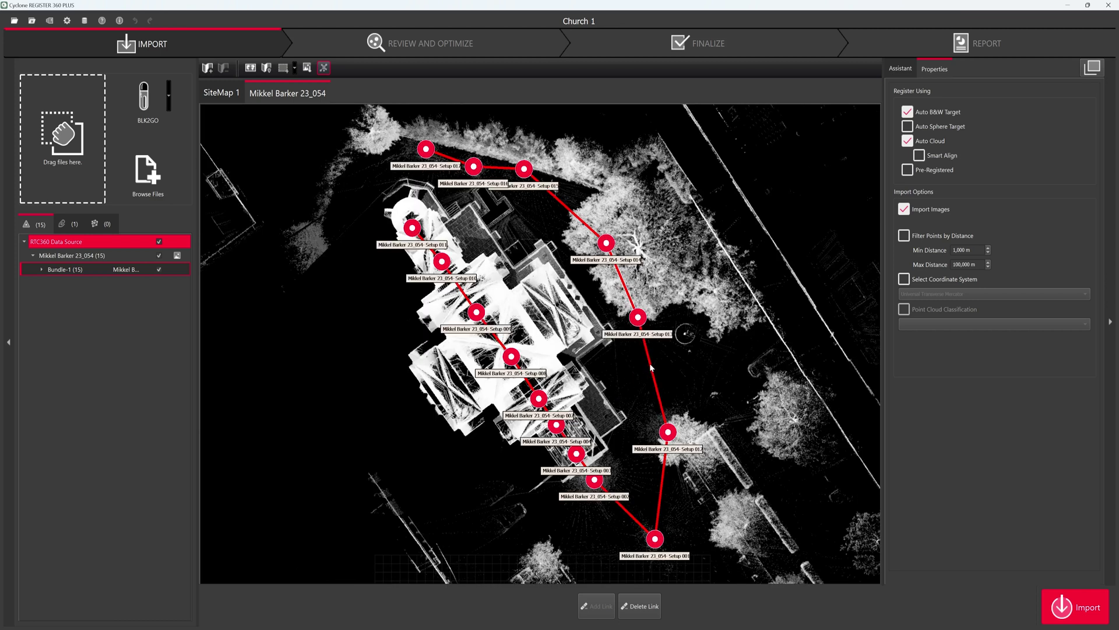
click(643, 606)
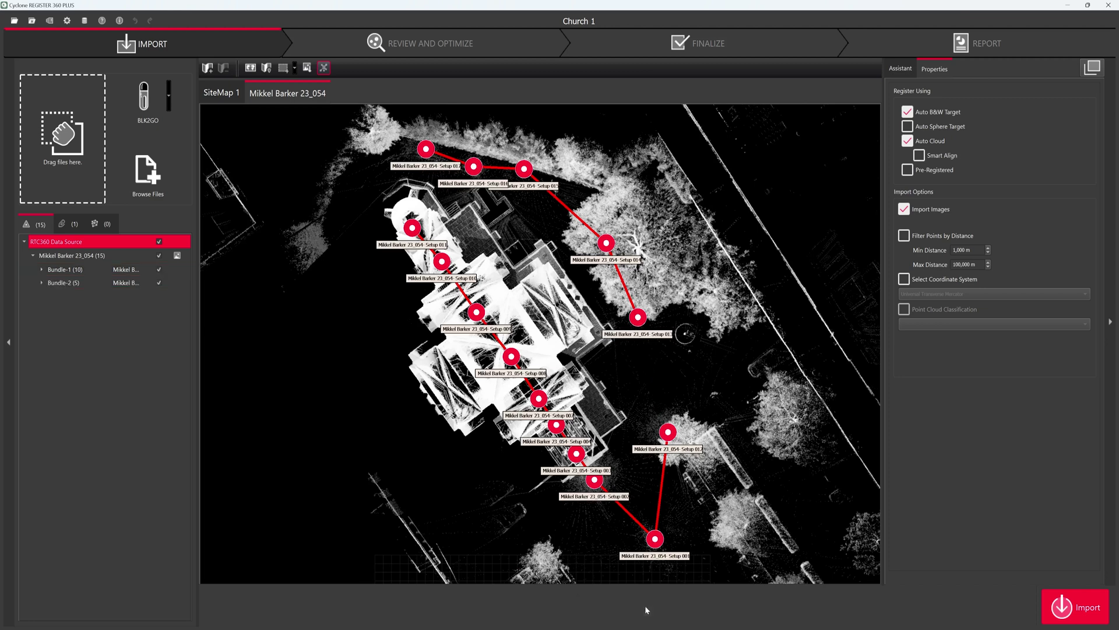
Toggle Bundle-1 and Bundle-2 off and on to check which setups each one contains.
click(159, 270)
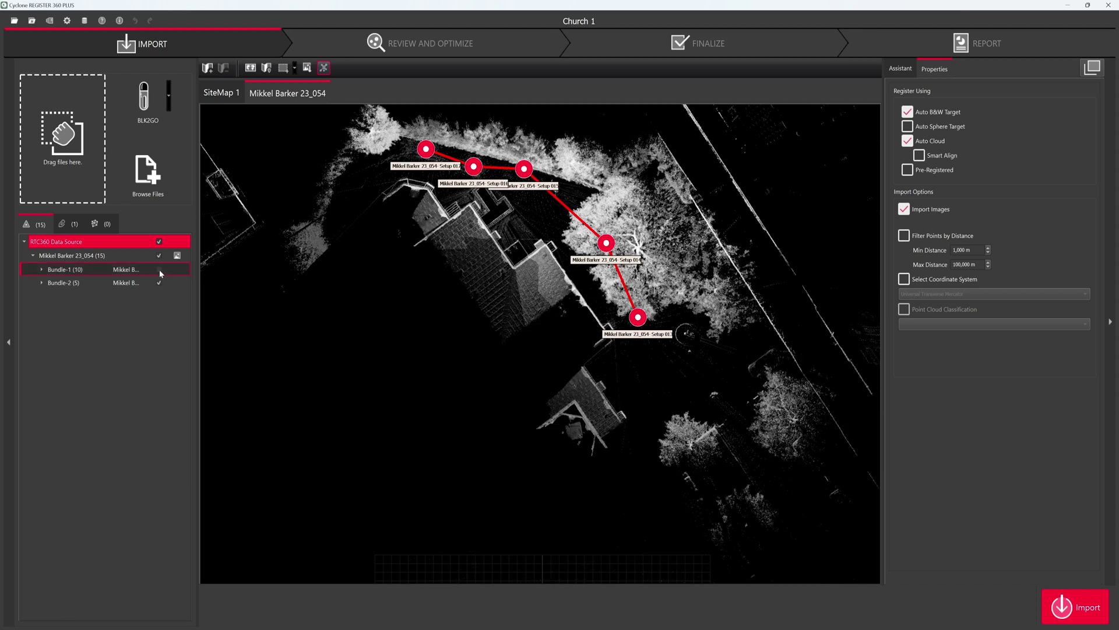
click(159, 269)
click(159, 282)
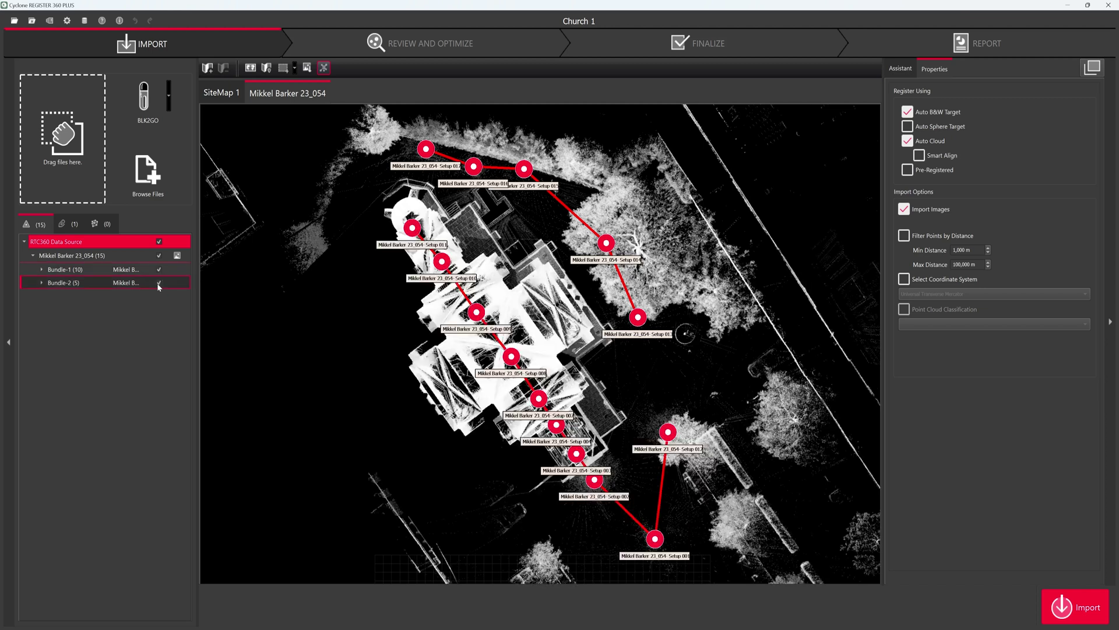
click(159, 282)
Delete the link between Setup 001 and Setup 002 in front of the church entrance.
click(626, 513)
scroll(626, 513, up, 3)
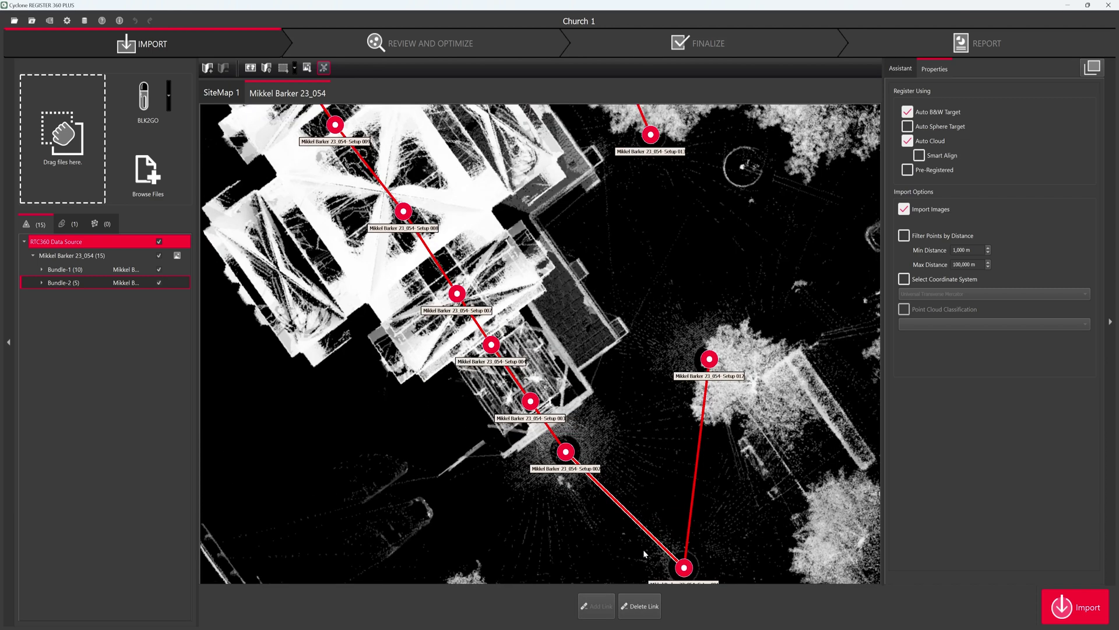
click(642, 607)
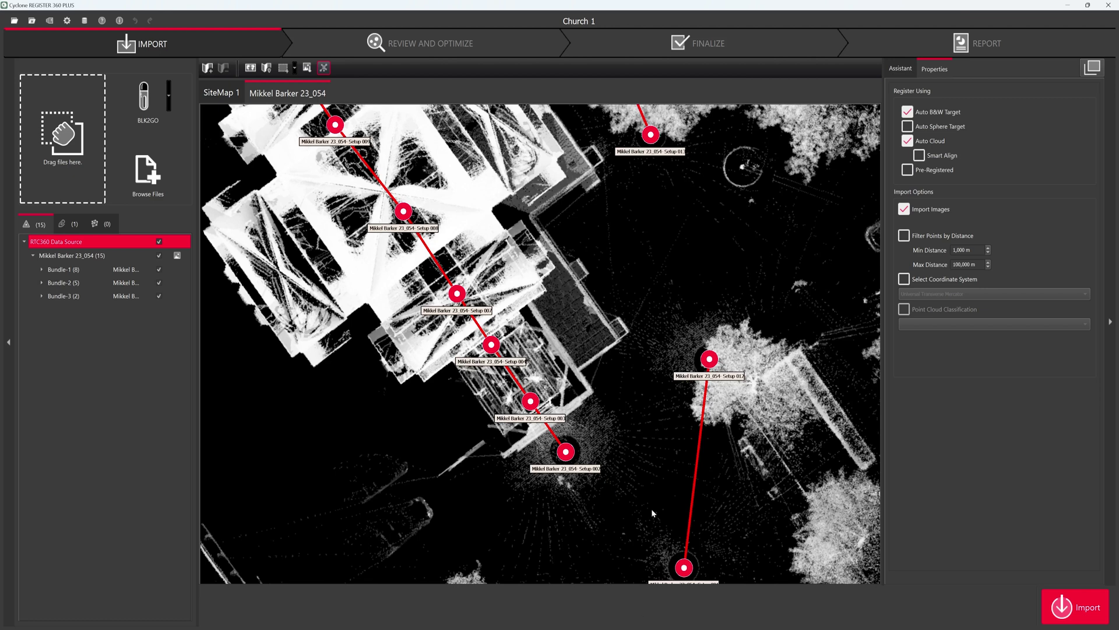
Exclude Bundle-1 and Bundle-2 from the import, keeping only Bundle-3 with Setup 001 and Setup 012 selected.
drag(654, 513, 585, 440)
scroll(585, 440, down, 3)
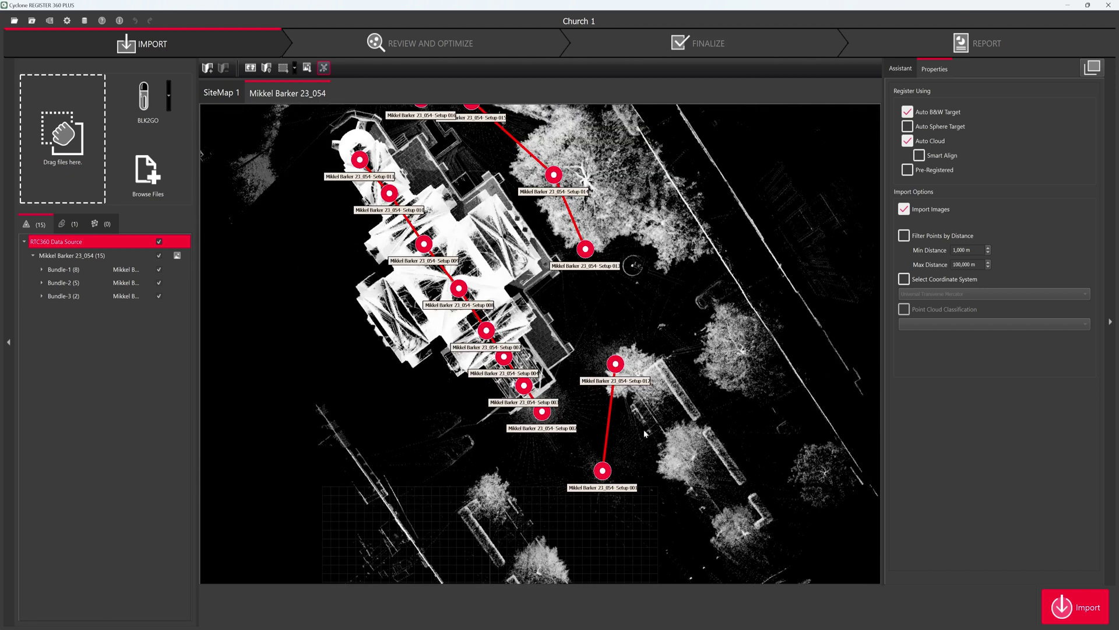
scroll(573, 381, down, 2)
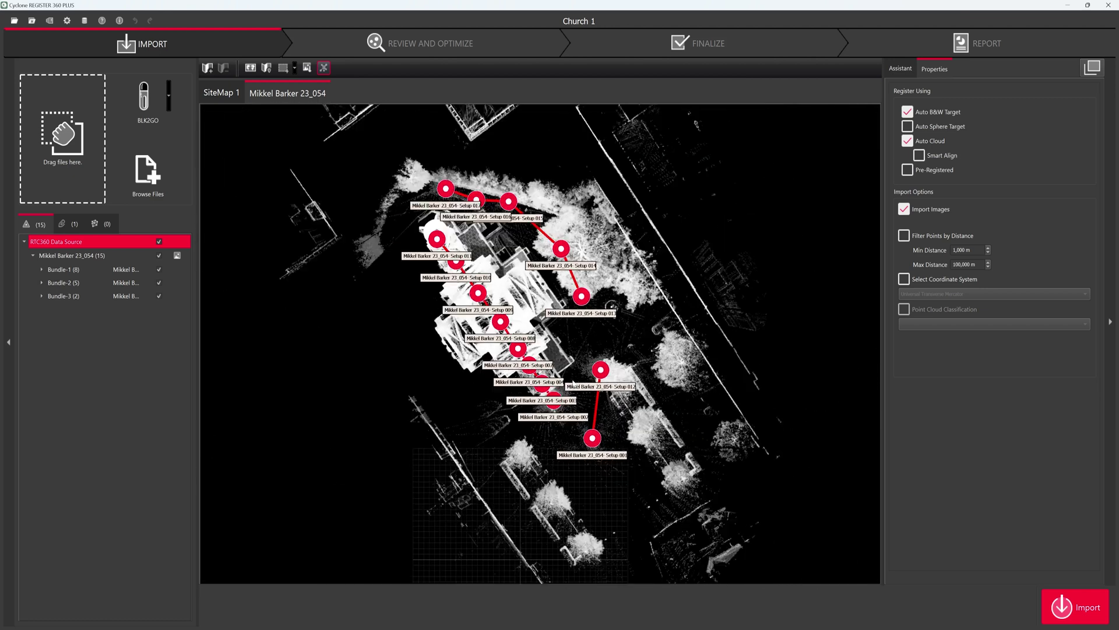
click(158, 295)
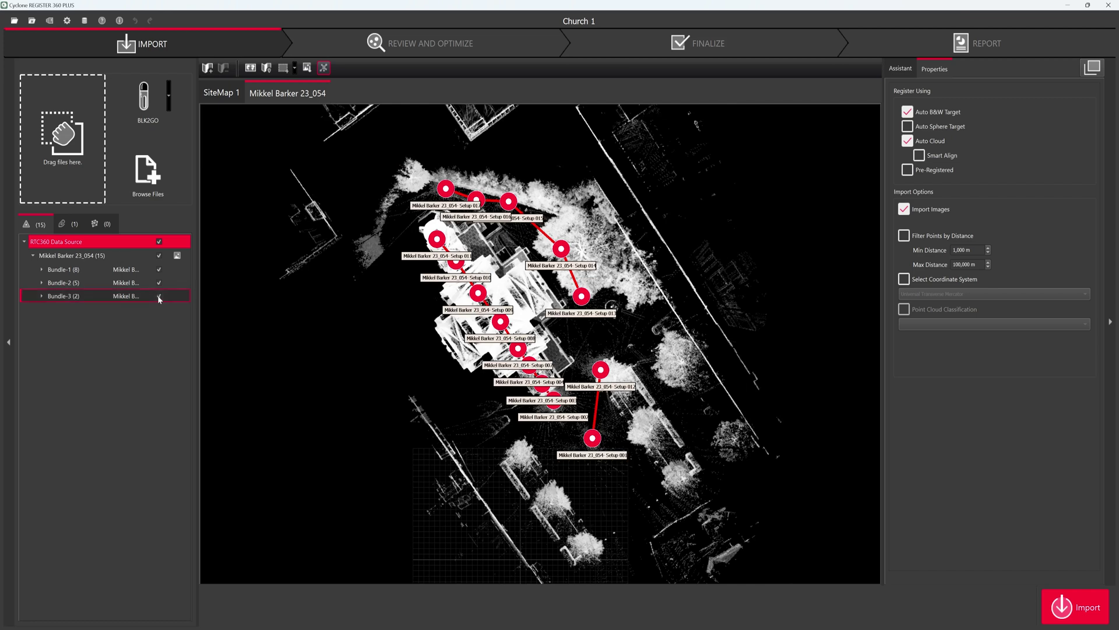
click(159, 295)
click(159, 283)
click(160, 282)
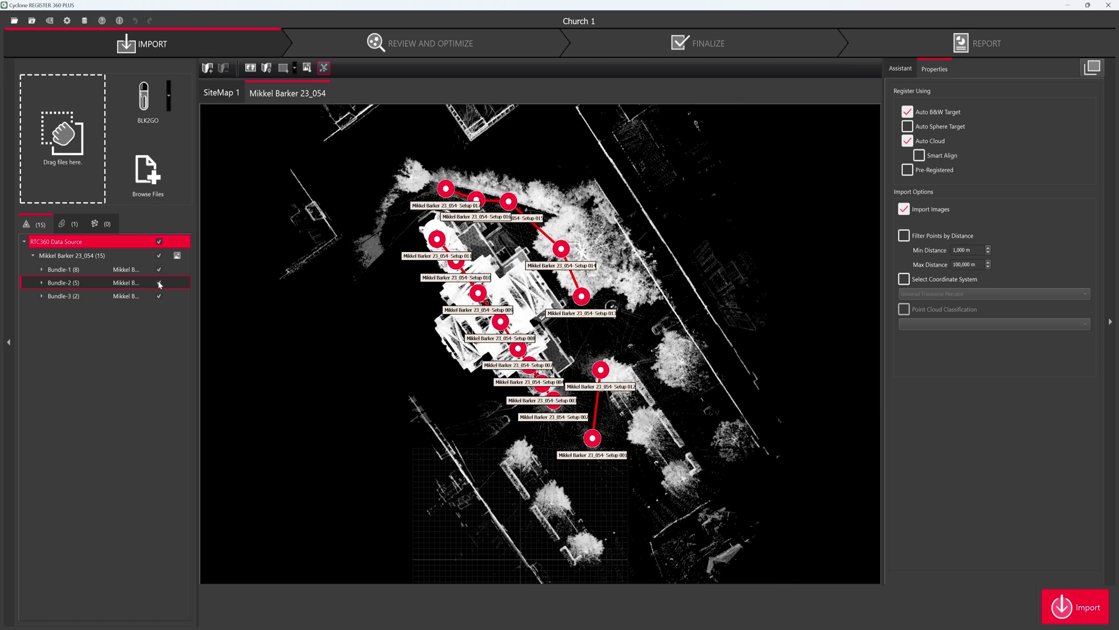
click(160, 282)
click(159, 270)
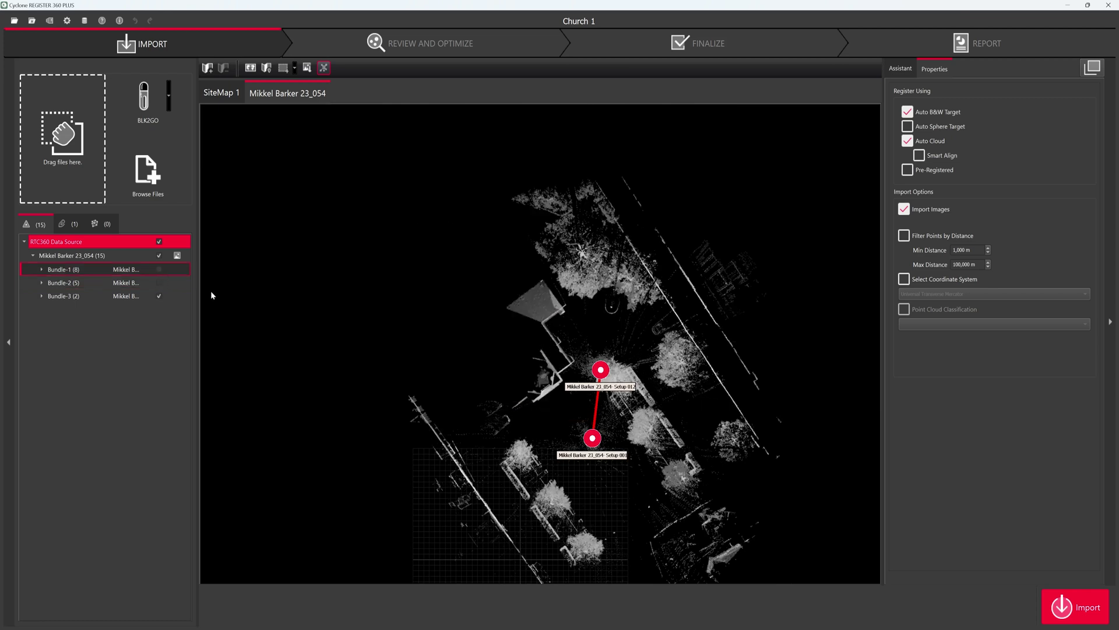
Disable Auto B&W Target, import the selected bundle and acknowledge the import results.
drag(559, 360, 489, 295)
scroll(517, 319, up, 3)
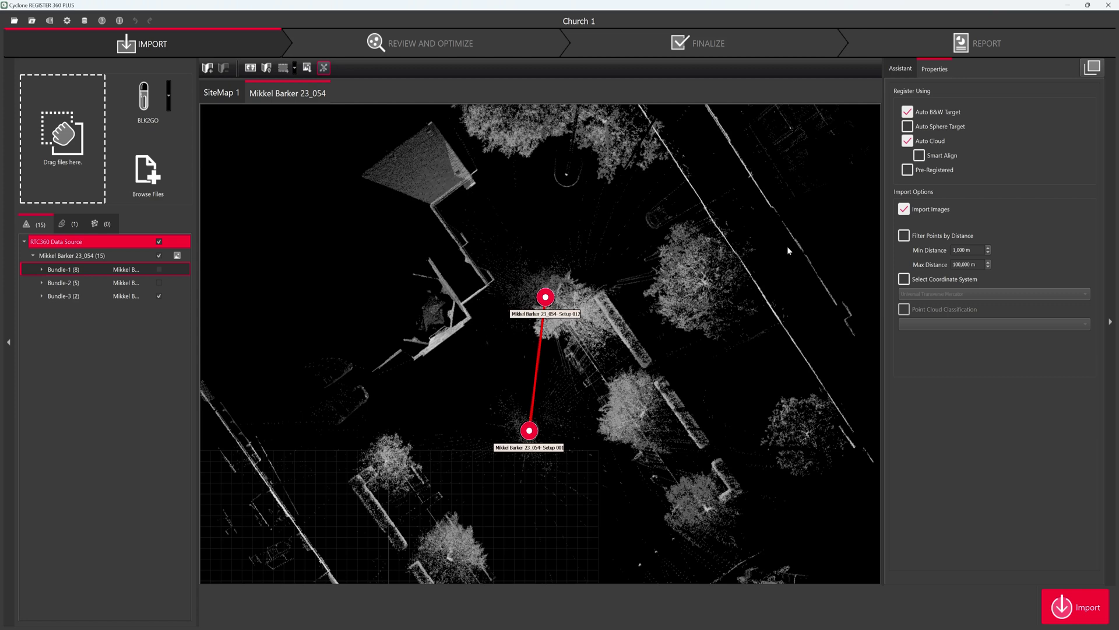
click(907, 112)
click(1083, 611)
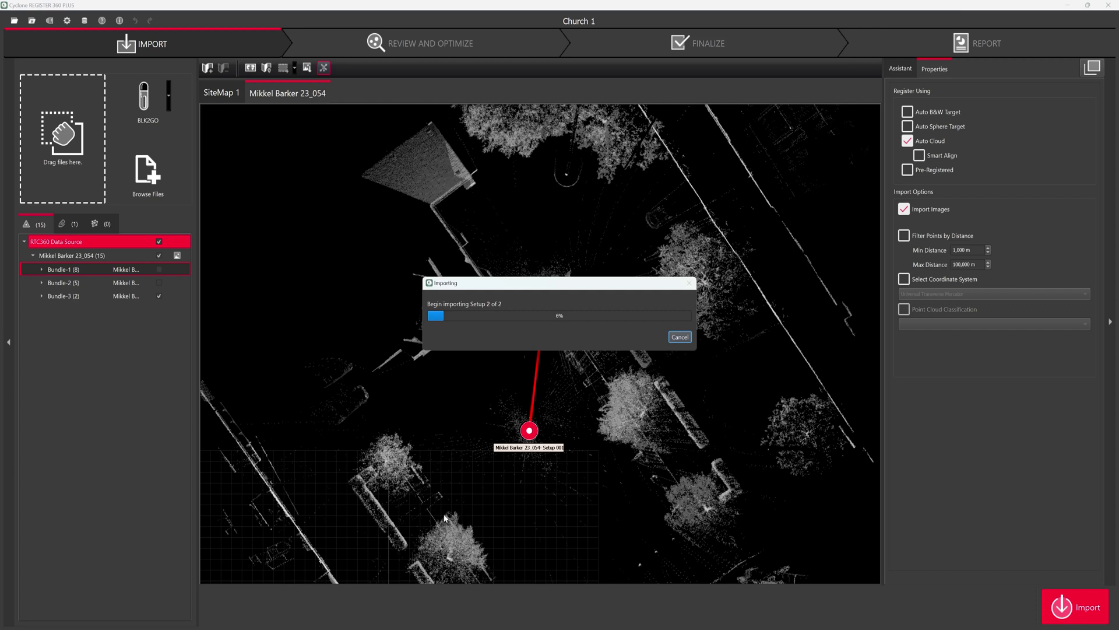
mouse_move(304, 629)
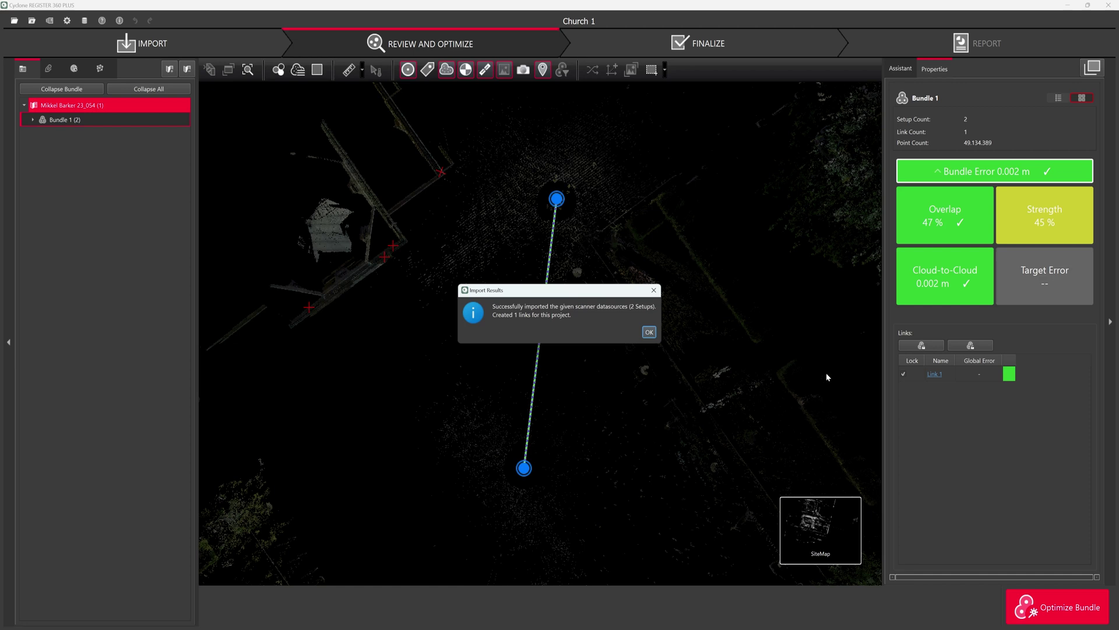
click(649, 332)
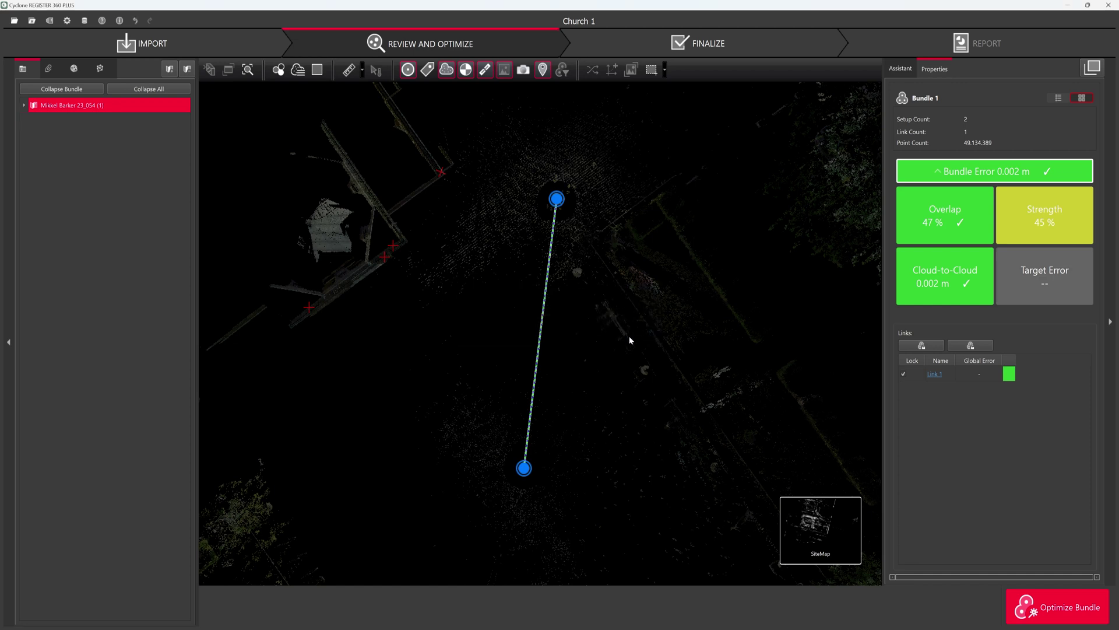
Delete Target 1, Target 2 and Target 3 from Setup 001.
click(393, 248)
right_click(392, 247)
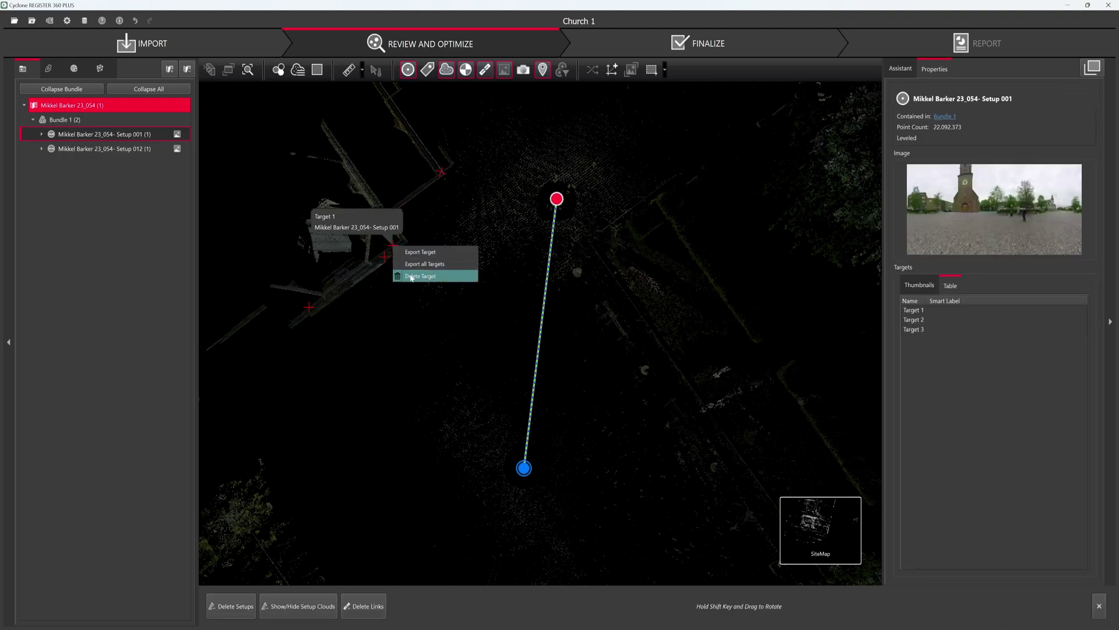
click(399, 276)
right_click(385, 257)
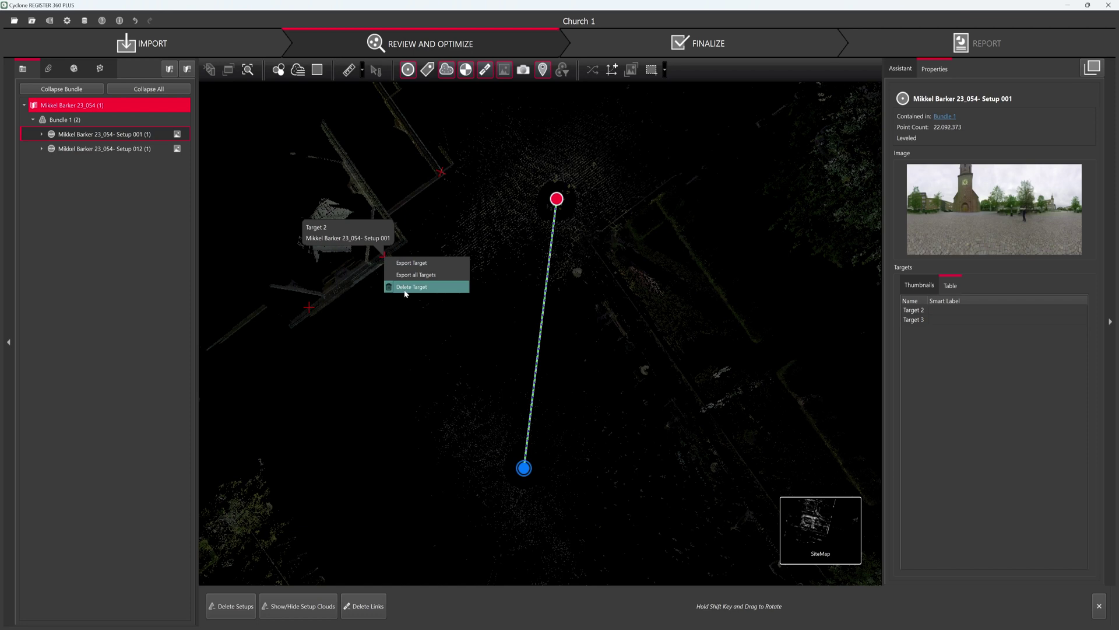
click(403, 285)
right_click(309, 307)
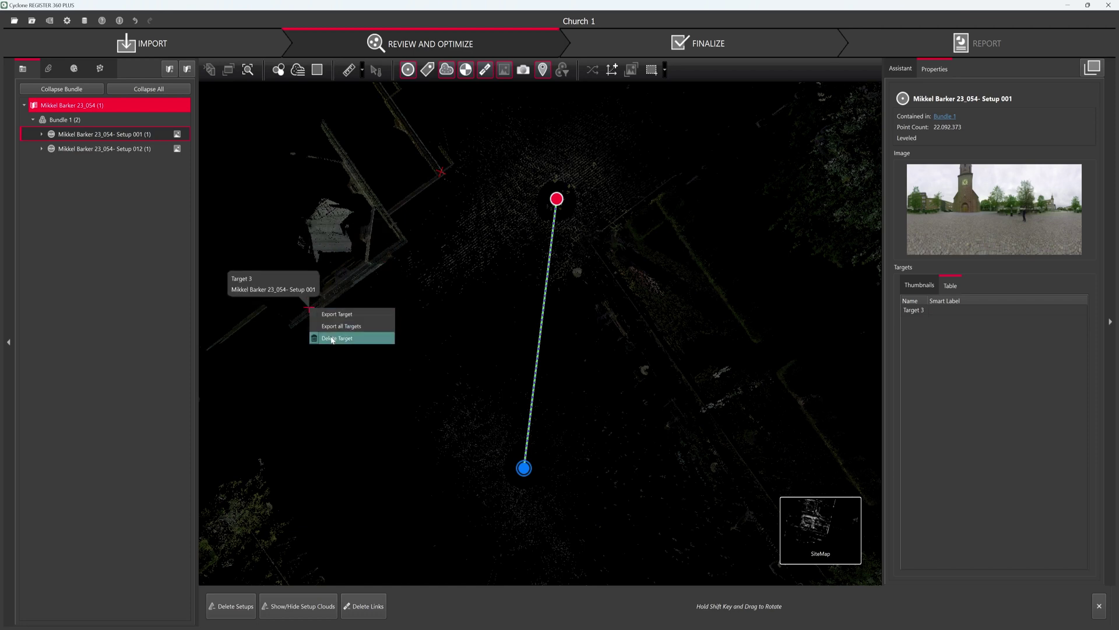
click(332, 336)
Delete Target 4 from Setup 012 at the corner of the church wall.
click(440, 173)
right_click(440, 172)
click(462, 202)
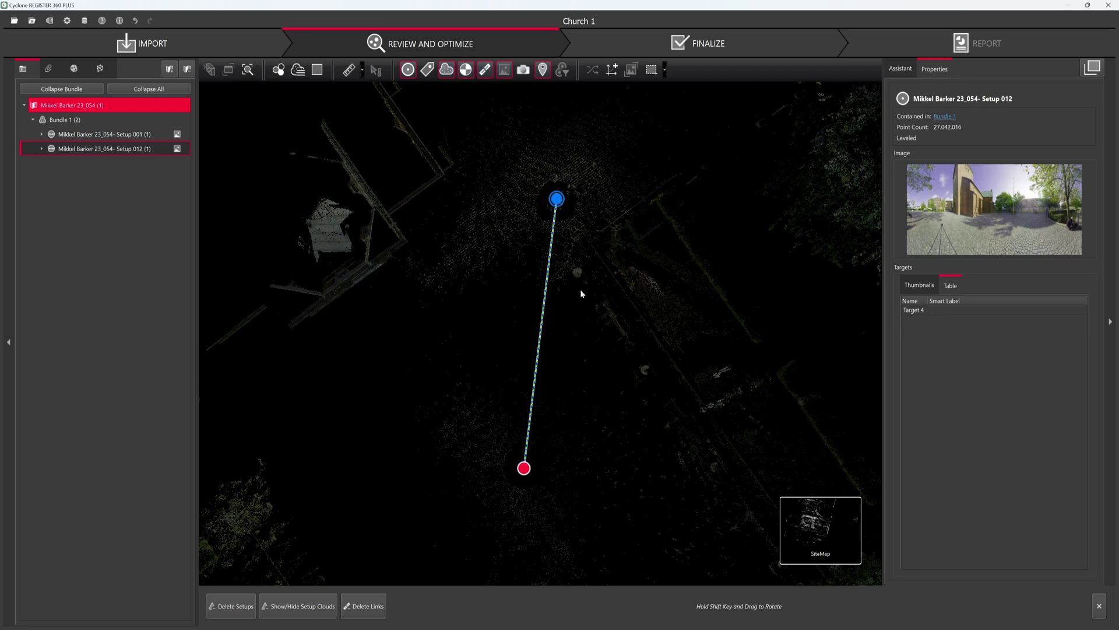
scroll(561, 300, down, 5)
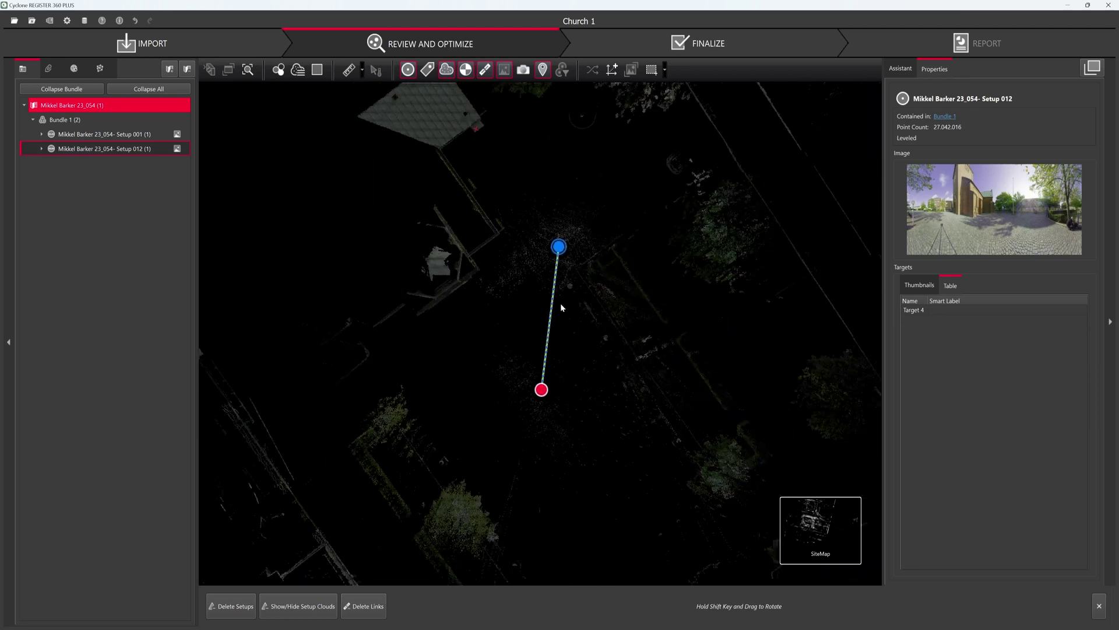
Switch from the SiteMap to the Bundle Cloud view of the two linked setups.
scroll(562, 303, up, 3)
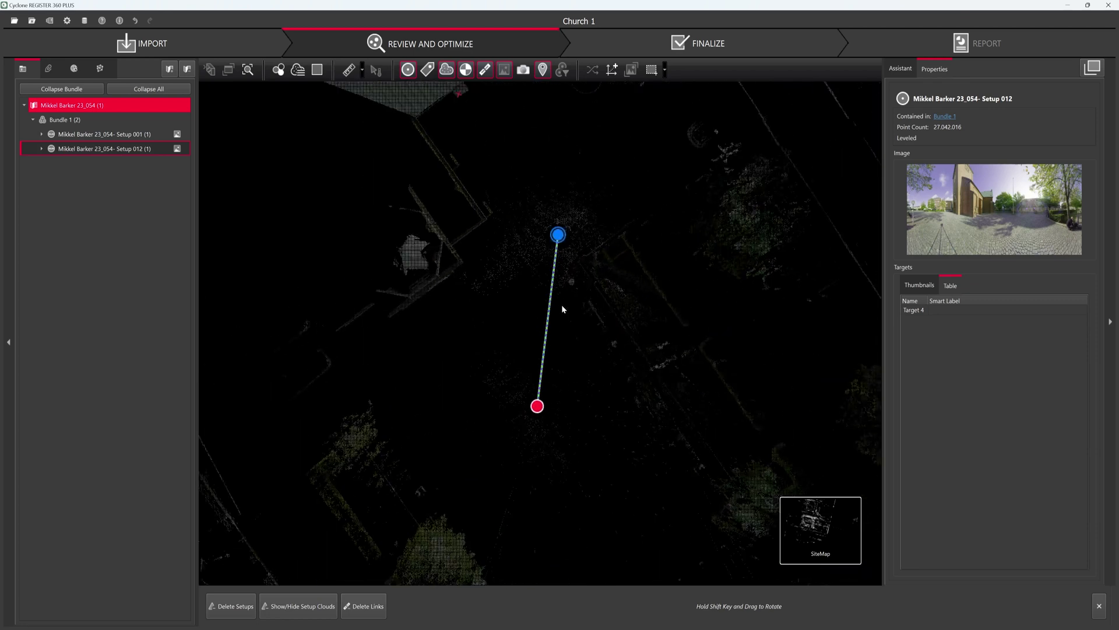
mouse_move(564, 304)
mouse_down()
mouse_move(477, 300)
mouse_move(572, 298)
mouse_up()
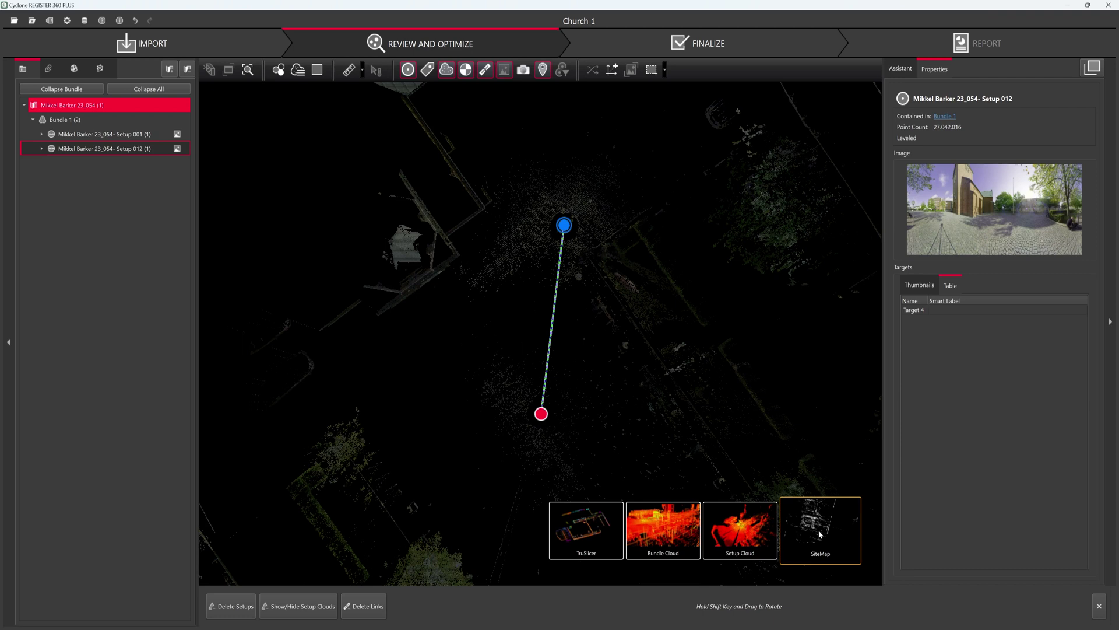
mouse_move(698, 531)
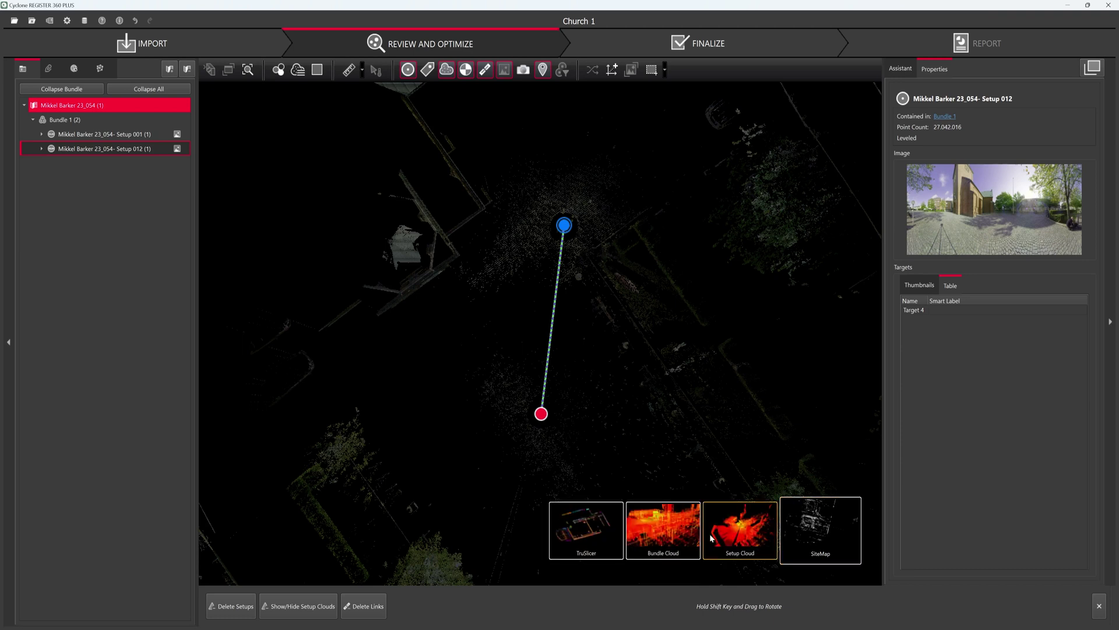
click(669, 534)
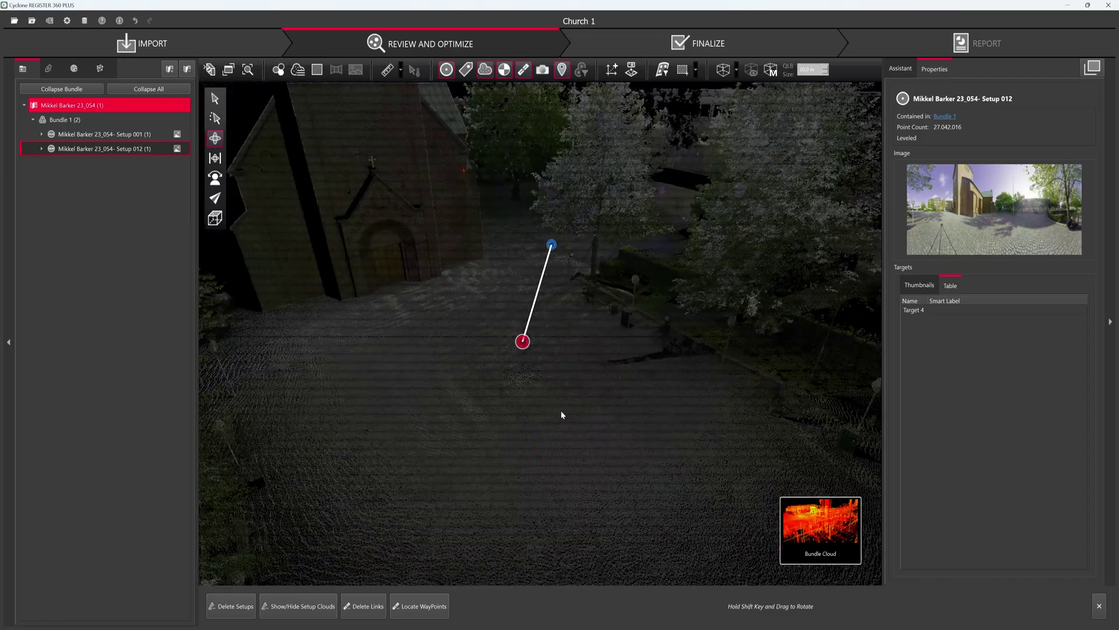
Examine the paved square around the lamp posts, signboard and benches in the bundle cloud, and return to the site's SiteMap.
drag(553, 399, 659, 390)
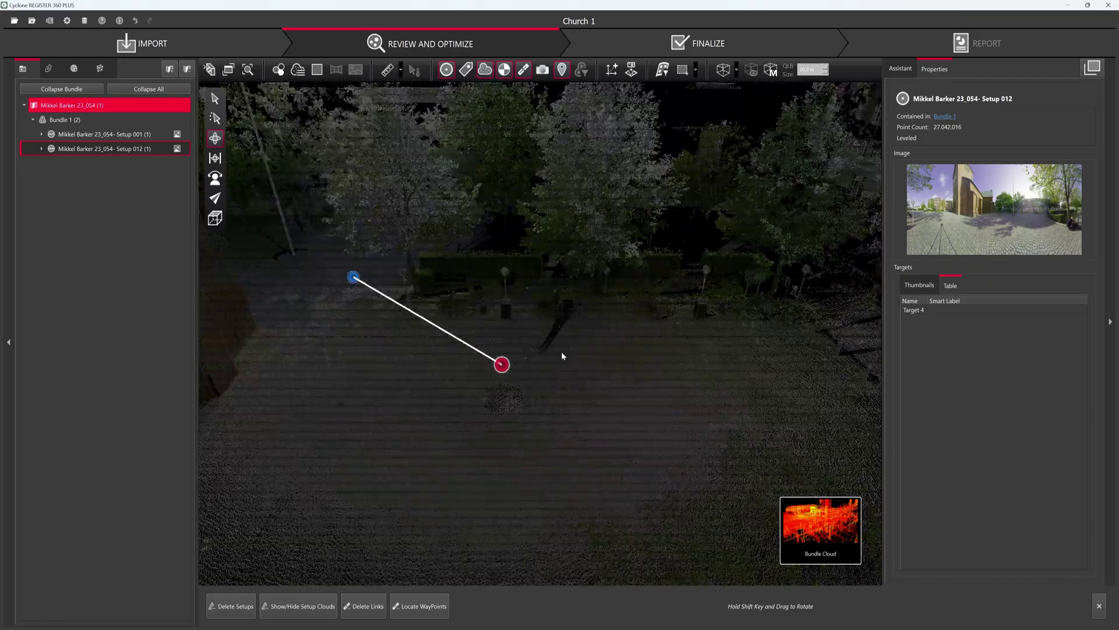
scroll(496, 302, up, 5)
scroll(486, 304, up, 5)
drag(479, 342, 547, 345)
scroll(502, 295, up, 6)
drag(531, 307, 489, 319)
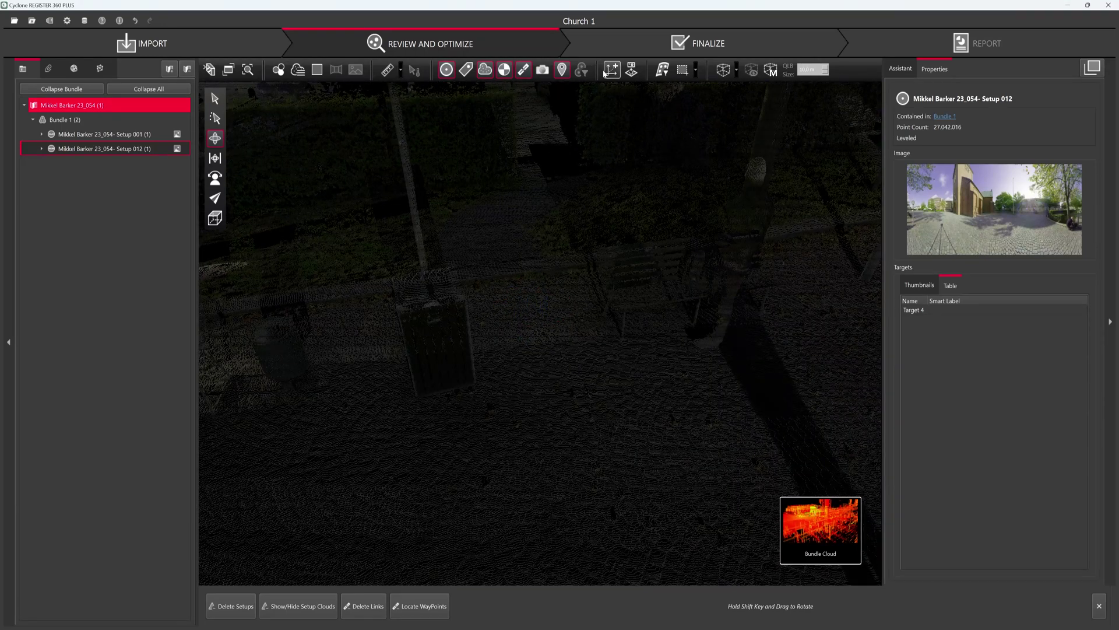
drag(501, 336, 414, 347)
scroll(557, 307, down, 3)
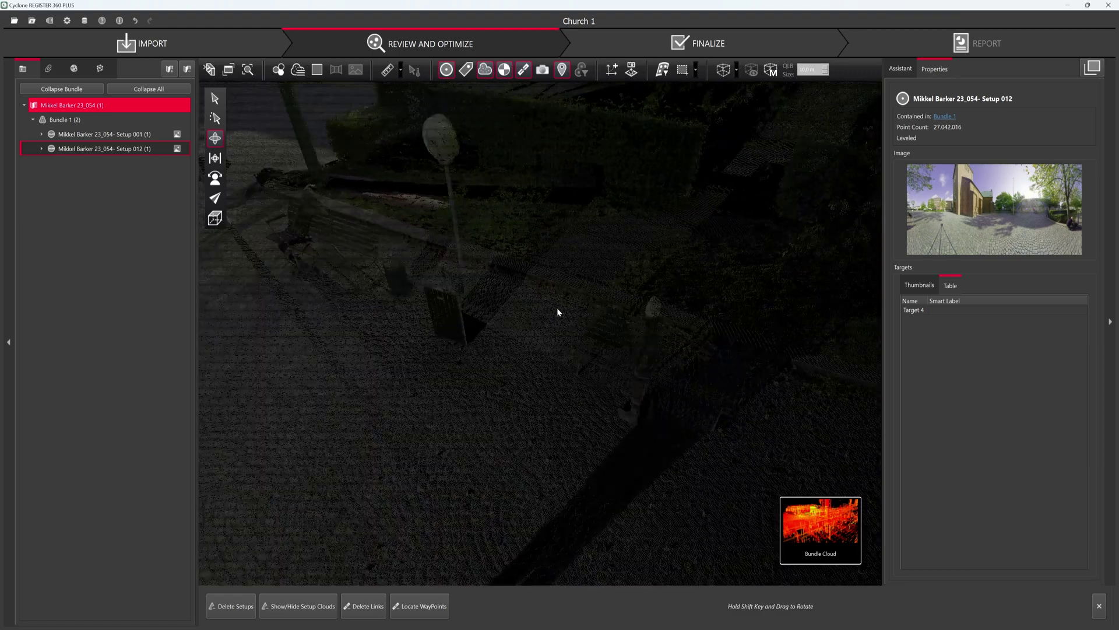
drag(558, 307, 435, 293)
right_drag(436, 293, 487, 318)
drag(487, 317, 567, 337)
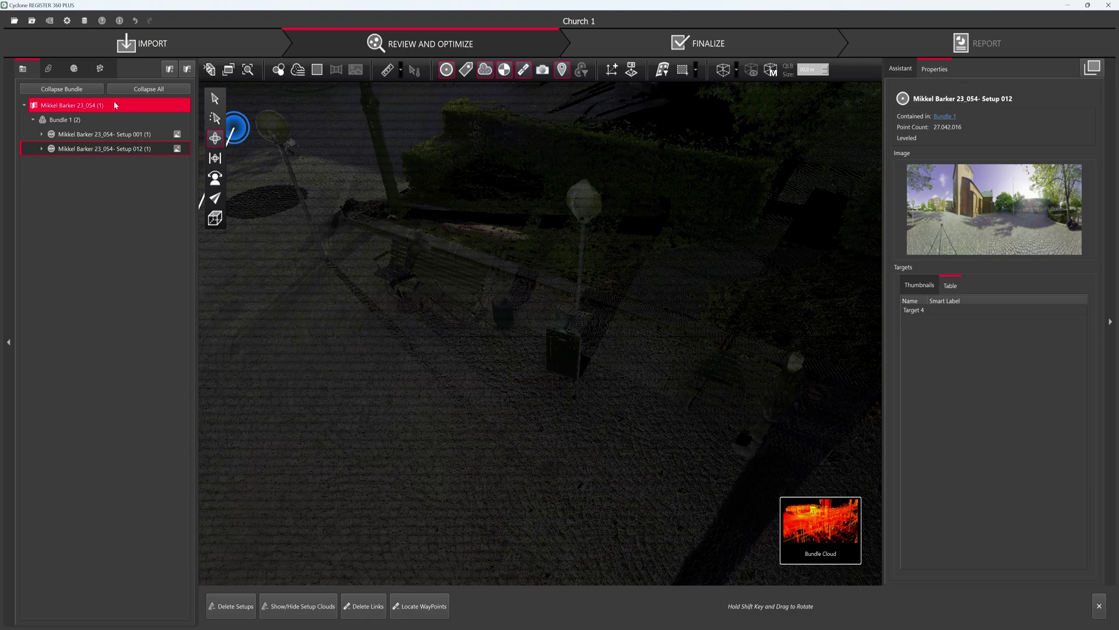
click(80, 108)
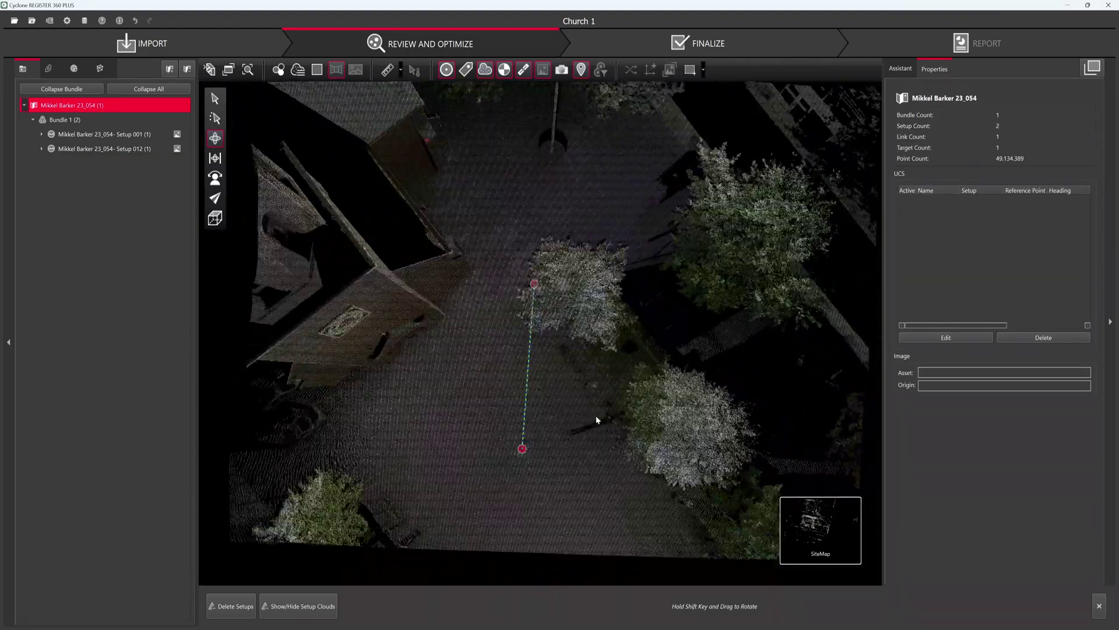
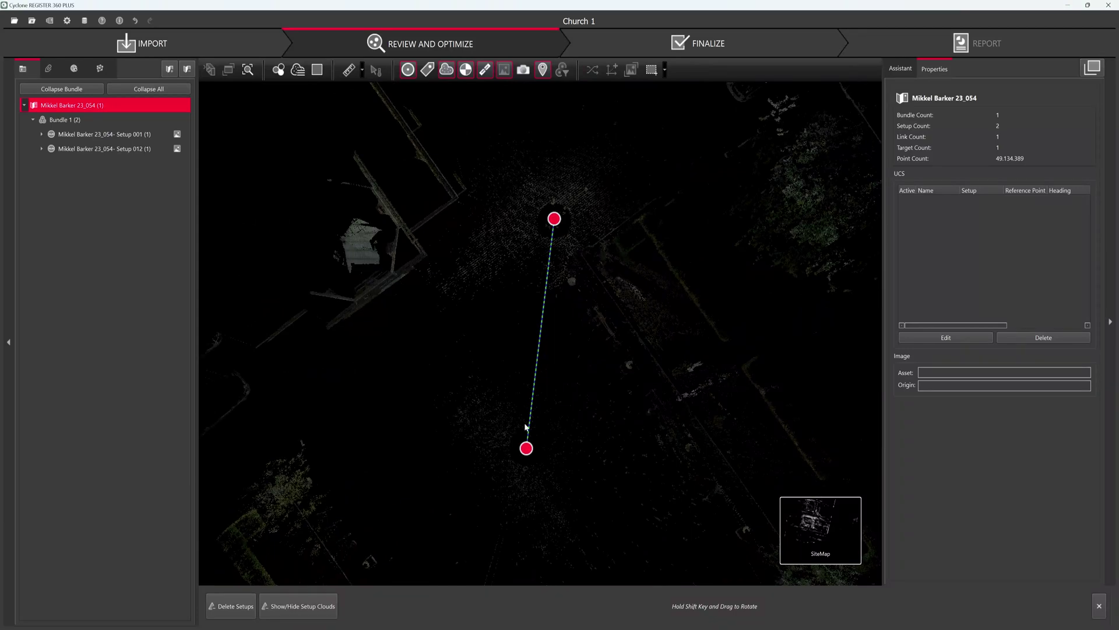
Show Setup 001 in the Setup Cloud viewer.
click(526, 447)
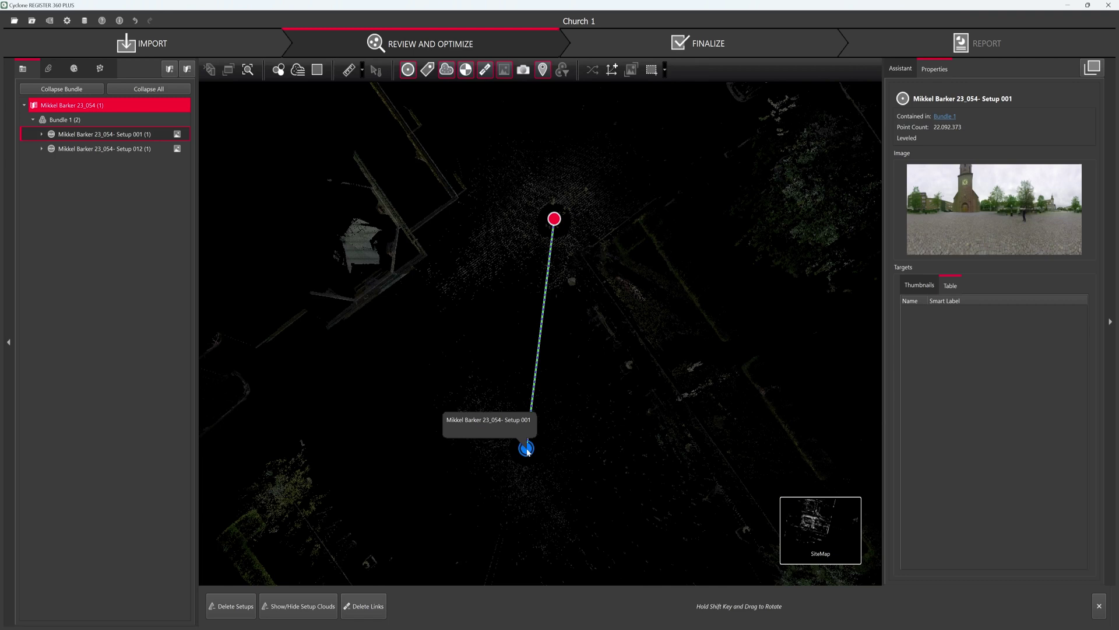
right_click(526, 448)
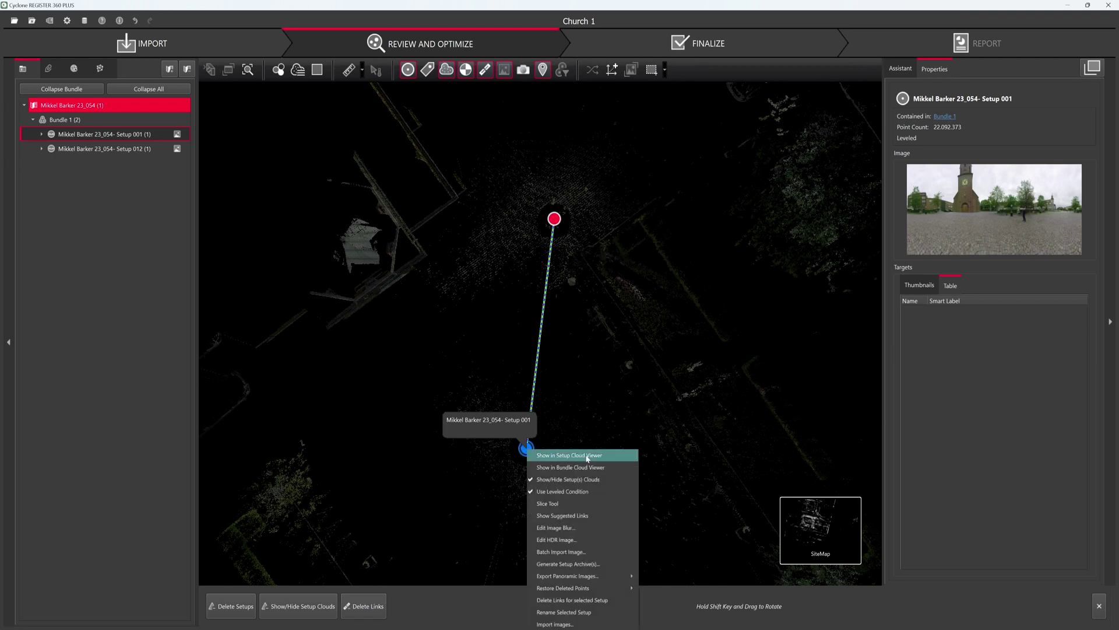
click(587, 456)
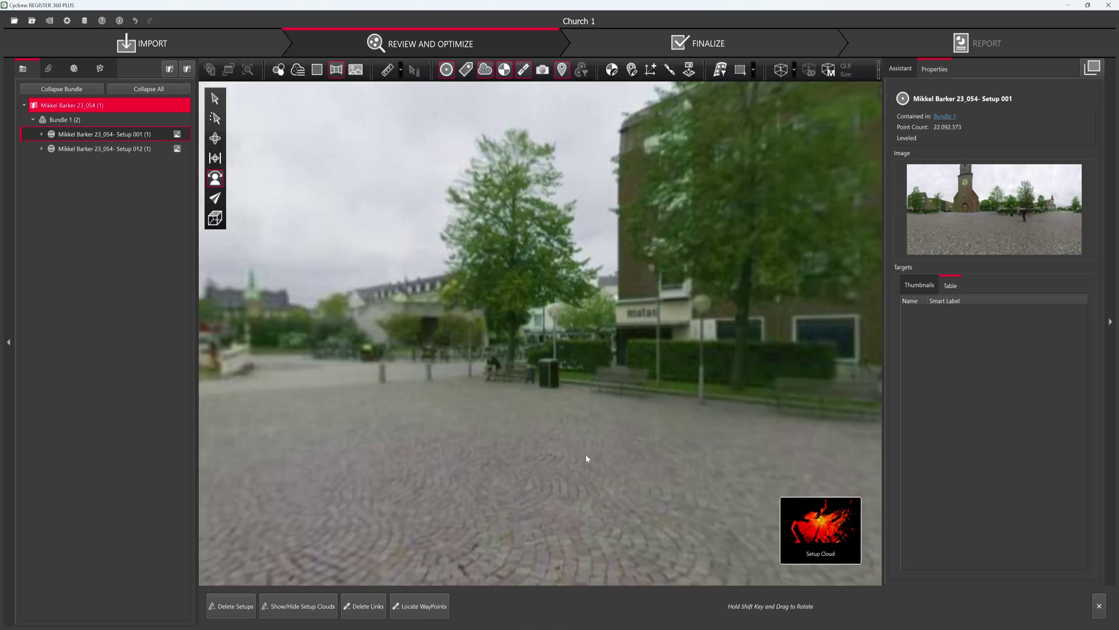
Place a new virtual target on the upper corner of the waste bin beneath the middle lamp post.
drag(646, 425, 821, 432)
drag(513, 389, 659, 386)
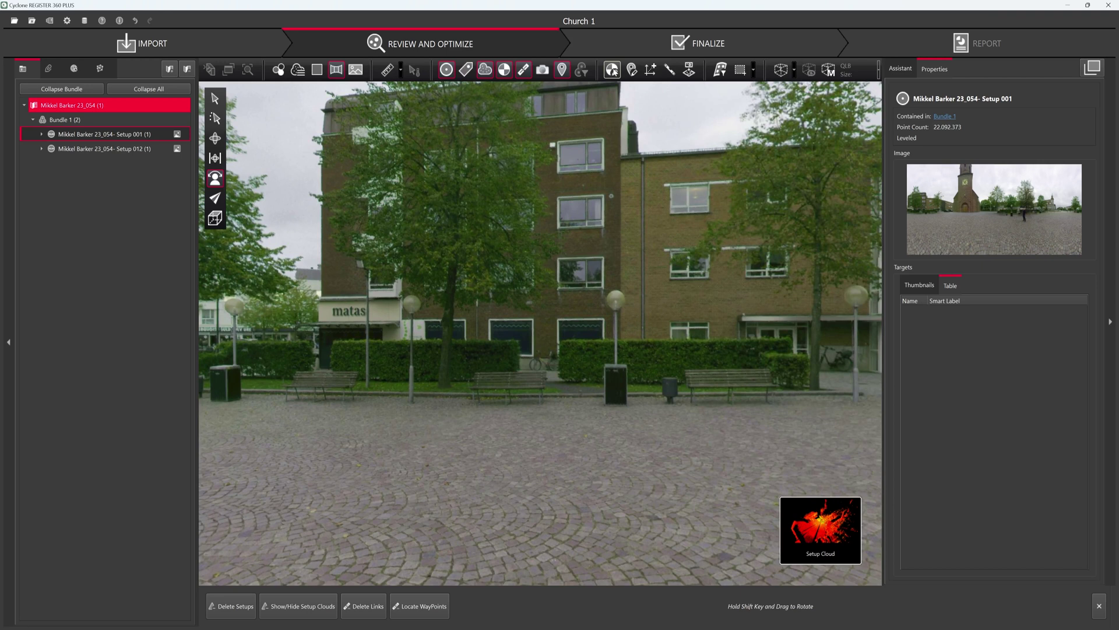
click(613, 70)
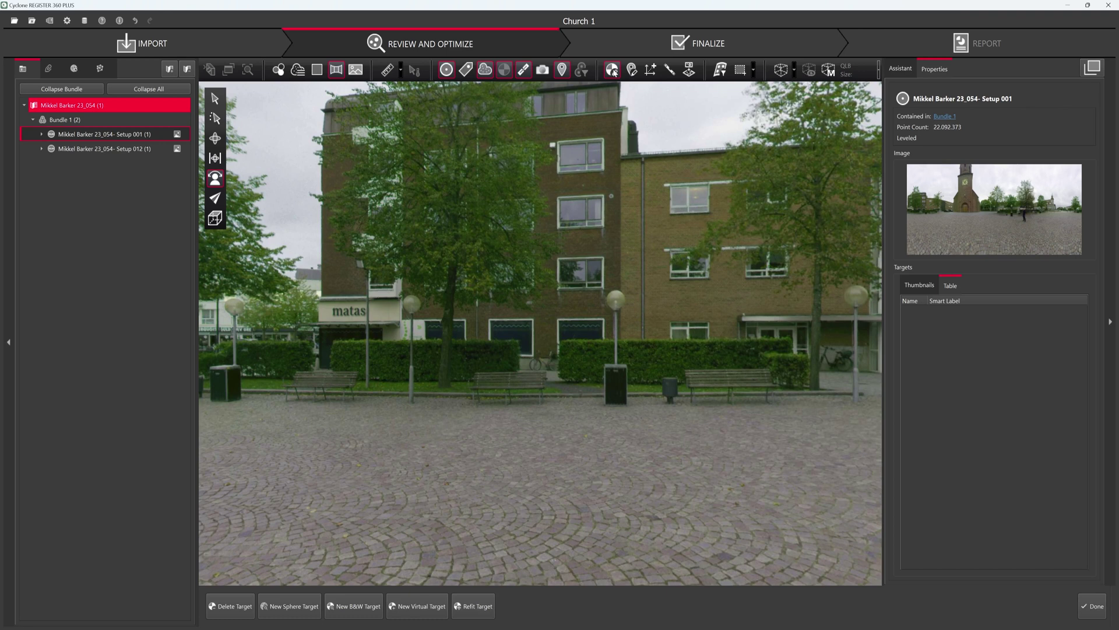
click(413, 607)
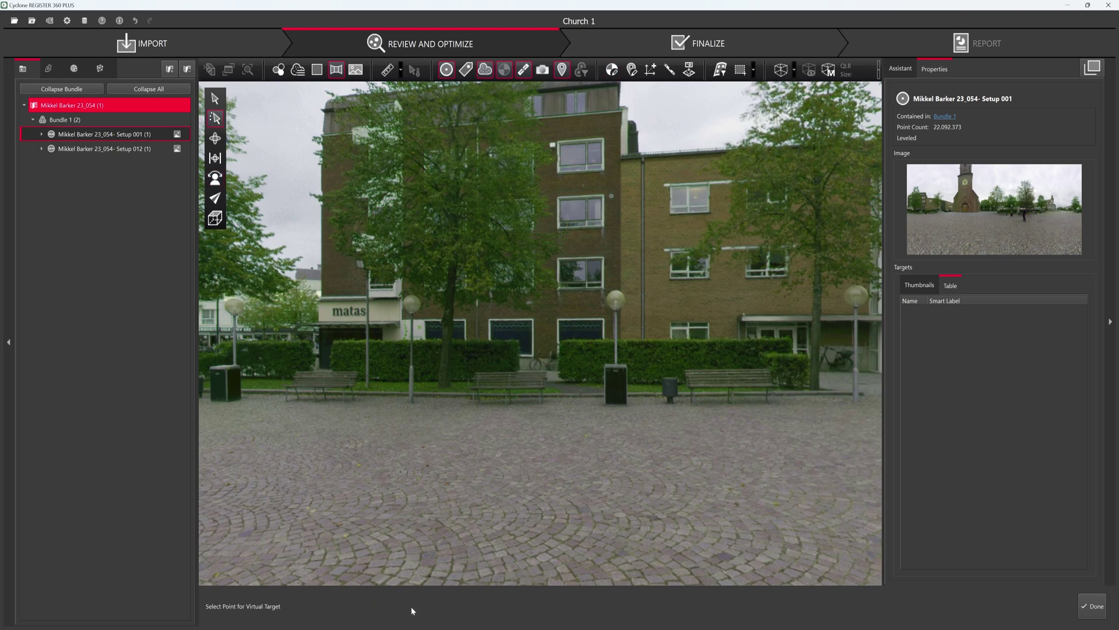
click(606, 369)
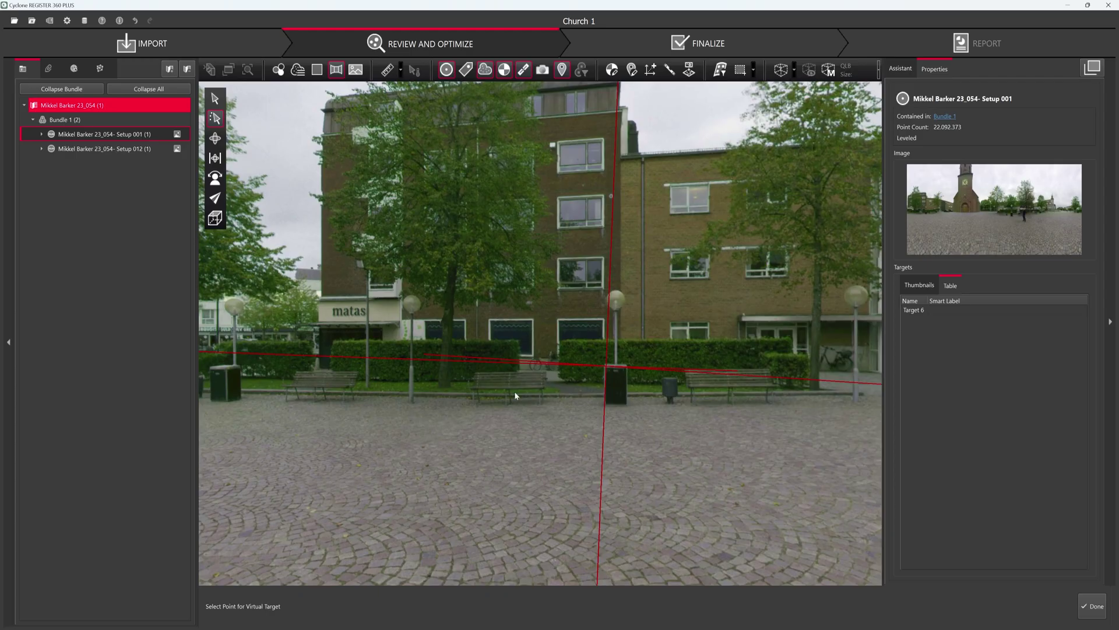
click(215, 138)
drag(563, 397, 636, 418)
scroll(529, 392, down, 5)
drag(435, 348, 492, 366)
scroll(310, 376, up, 6)
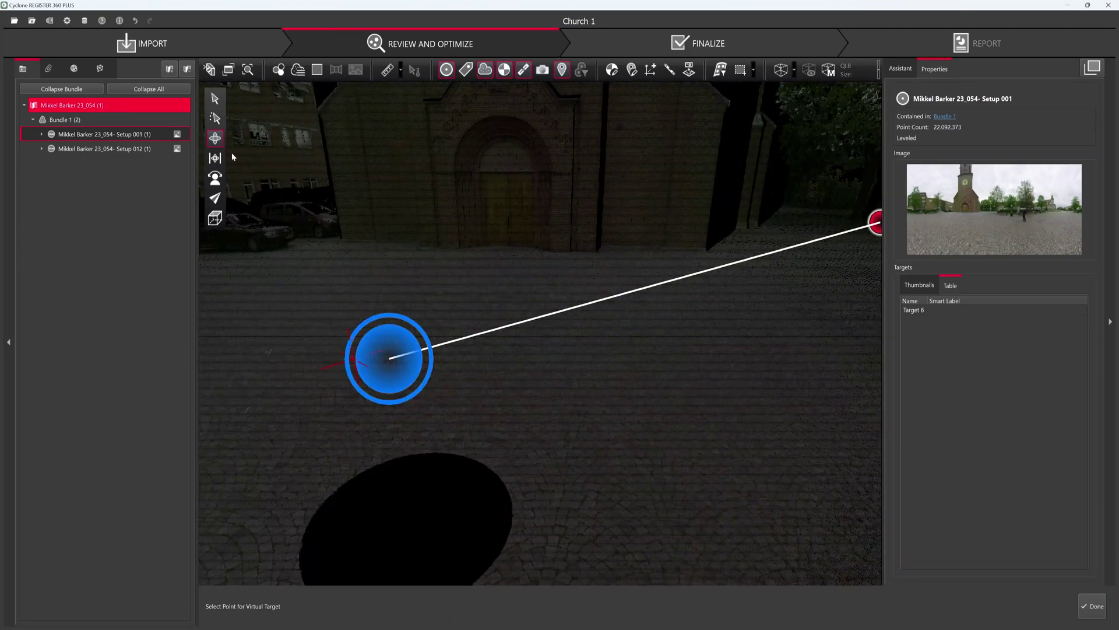
click(216, 99)
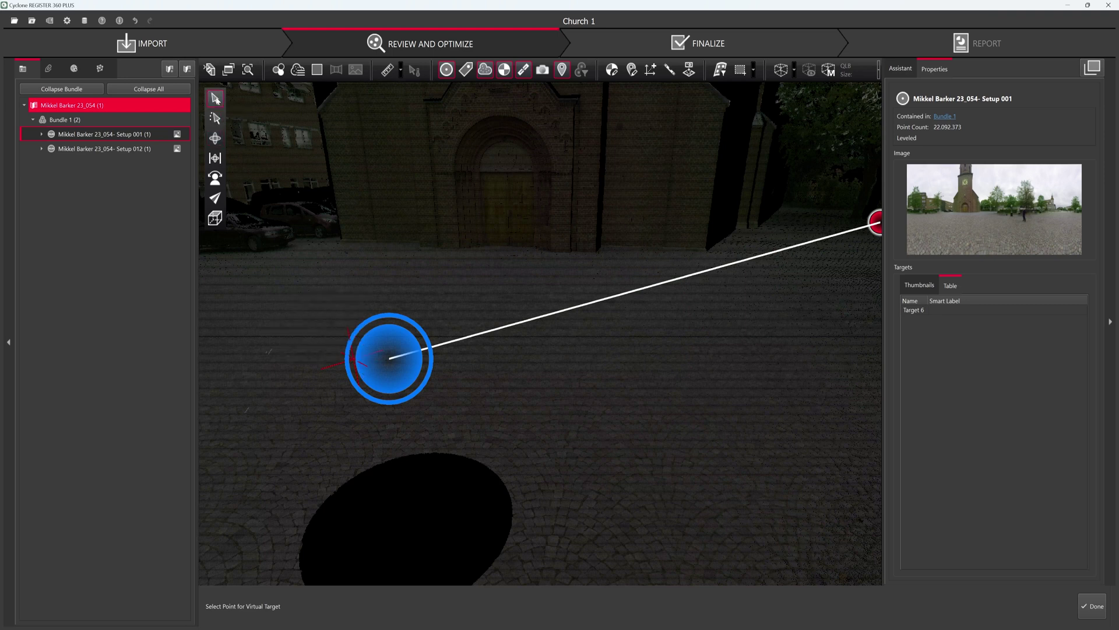
right_click(356, 363)
click(345, 365)
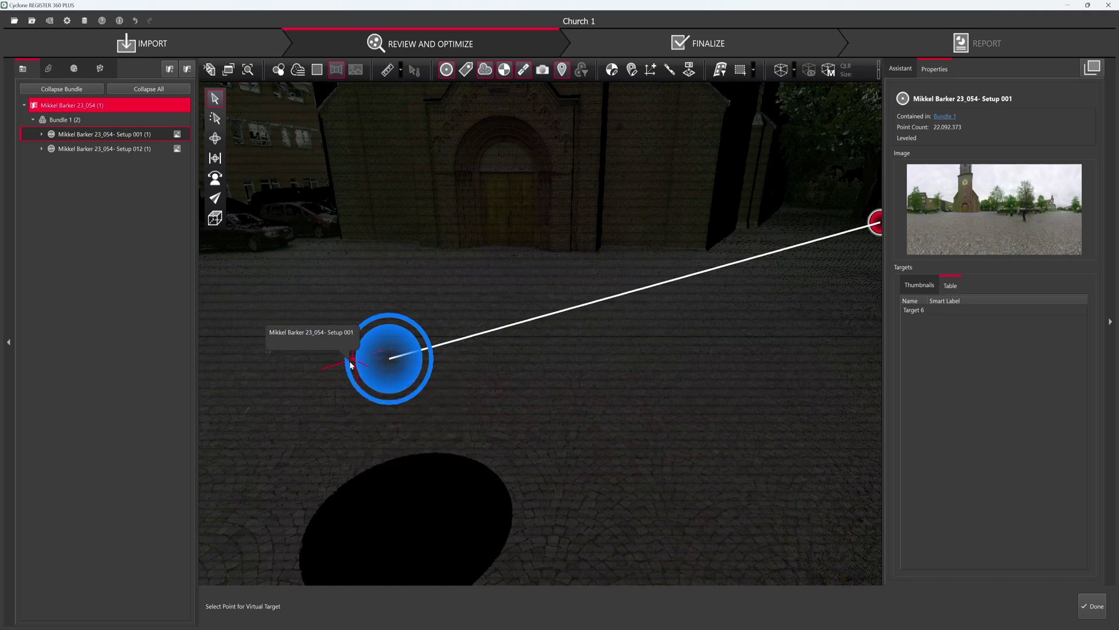
right_click(354, 359)
key(Escape)
right_click(352, 362)
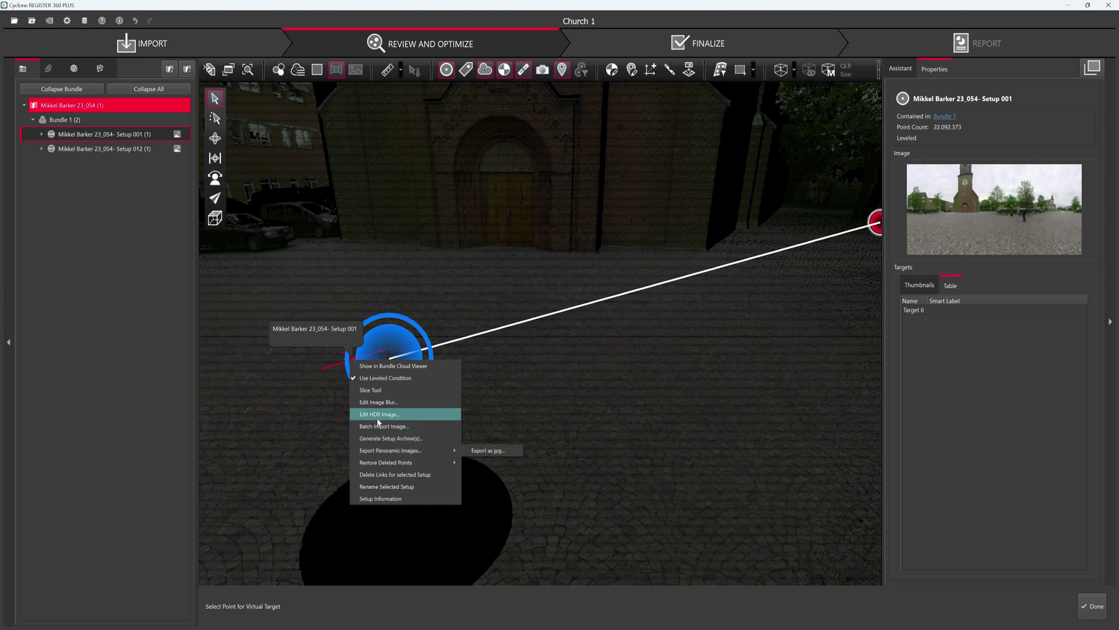
key(Escape)
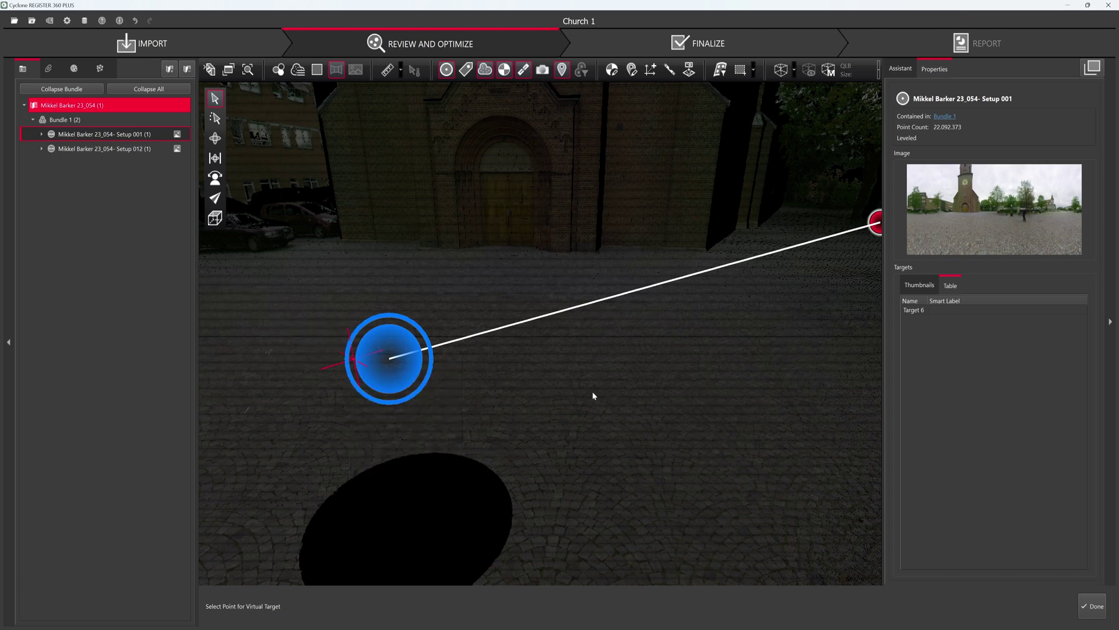
Delete the virtual target Target 6 beside the Setup 001 marker.
click(216, 139)
drag(373, 374, 315, 386)
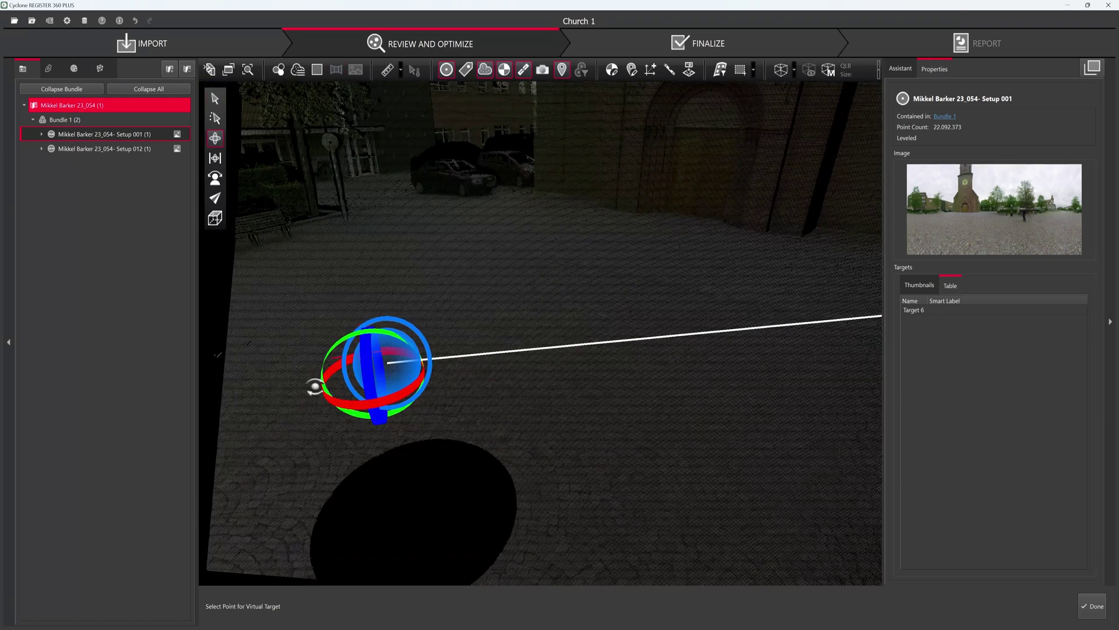
scroll(352, 357, up, 7)
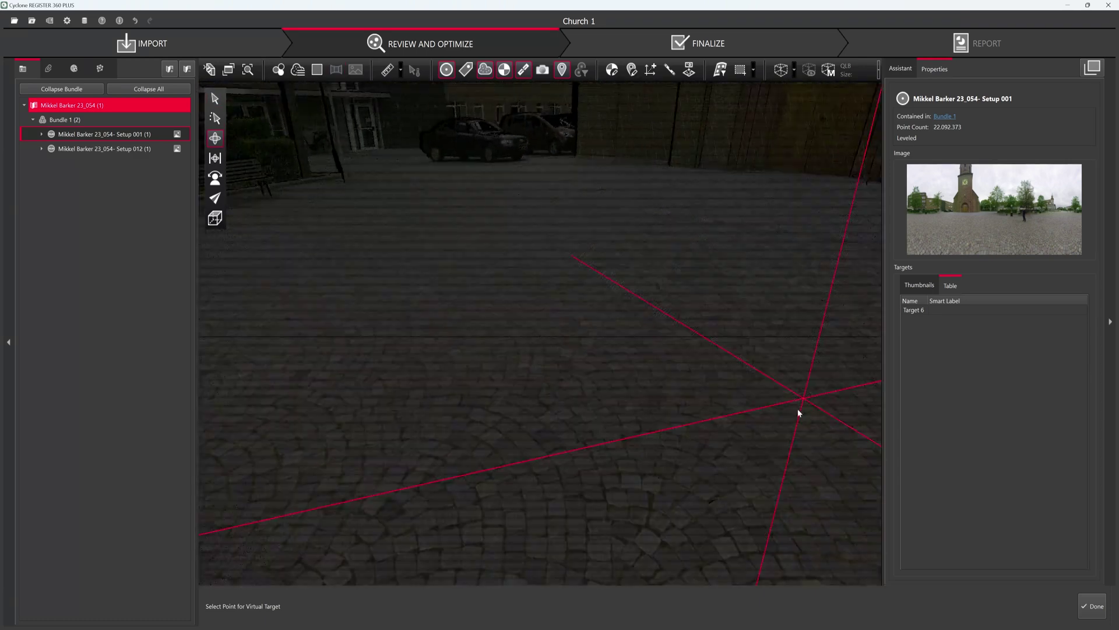
right_click(803, 398)
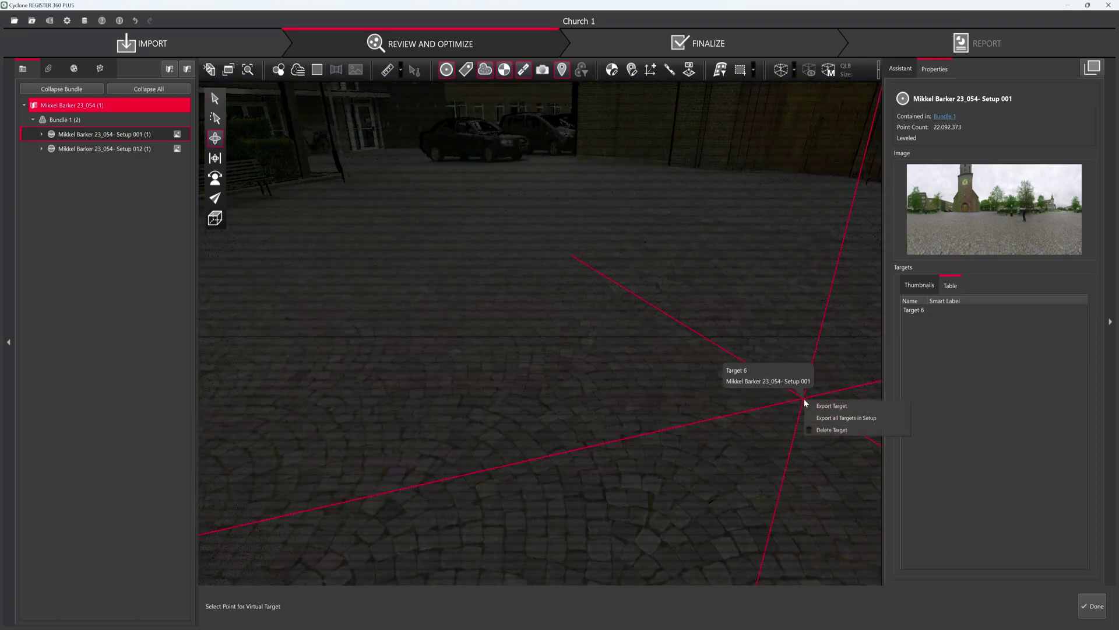
click(830, 431)
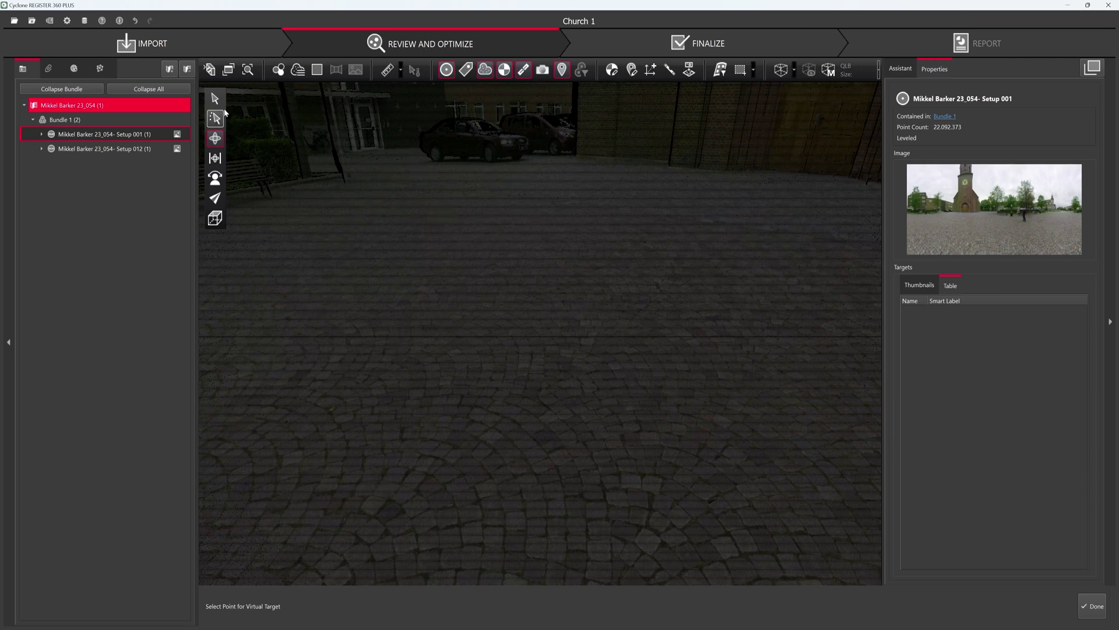
View the ground around the Setup 001 marker from farther away, and return to the site's SiteMap.
drag(613, 376, 680, 405)
scroll(729, 373, down, 5)
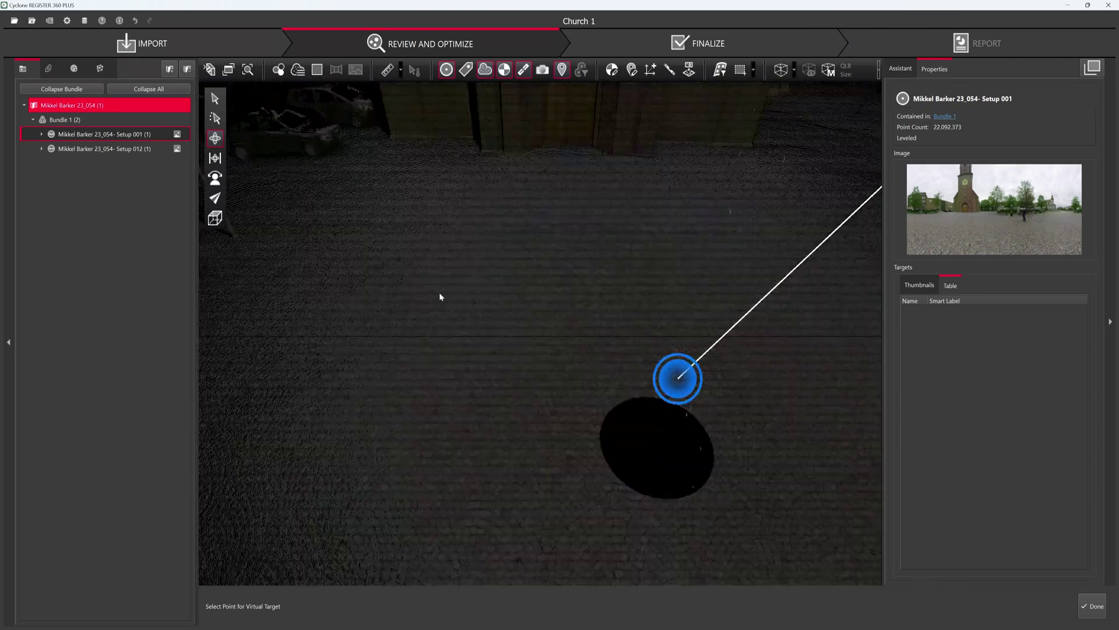
scroll(440, 293, down, 3)
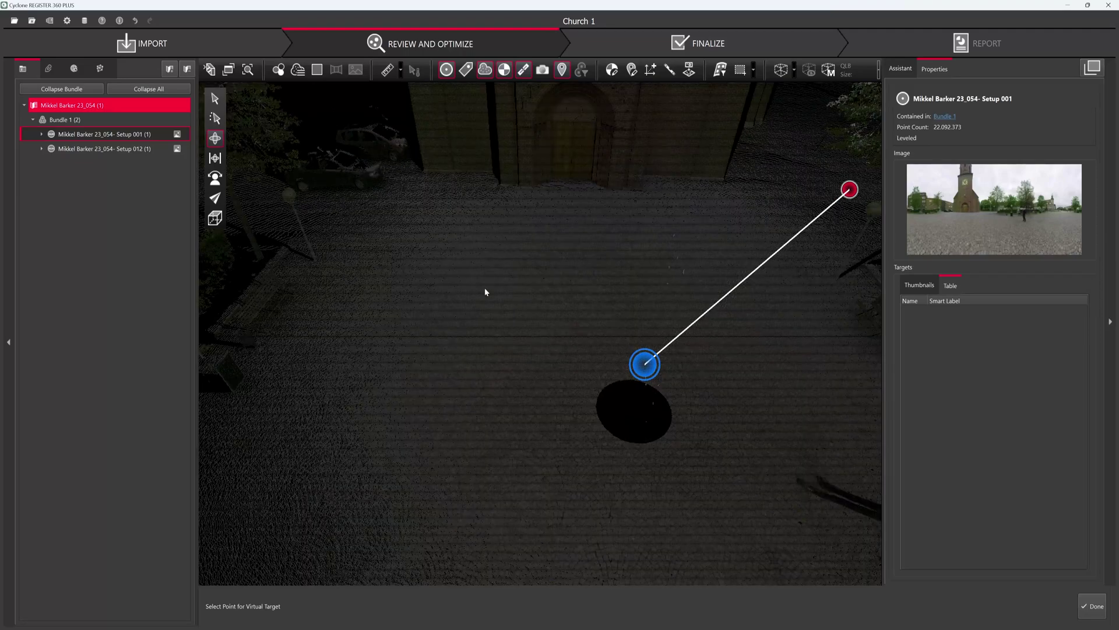
click(63, 105)
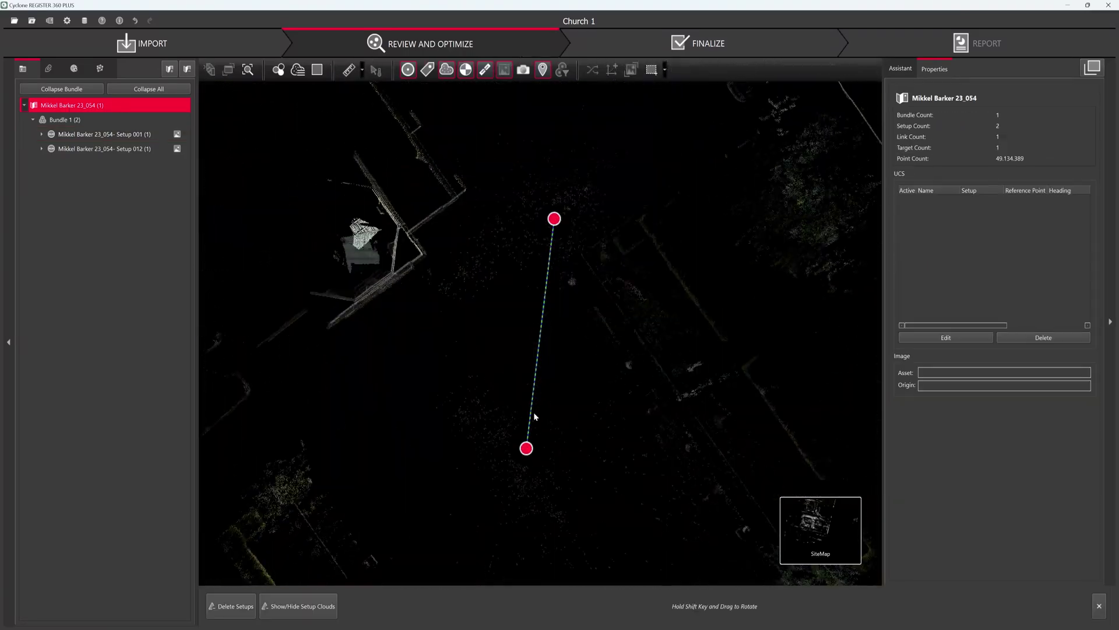
Inspect the Setup 001 cloud in orthographic orbit mode, and return to the site's SiteMap.
right_click(527, 450)
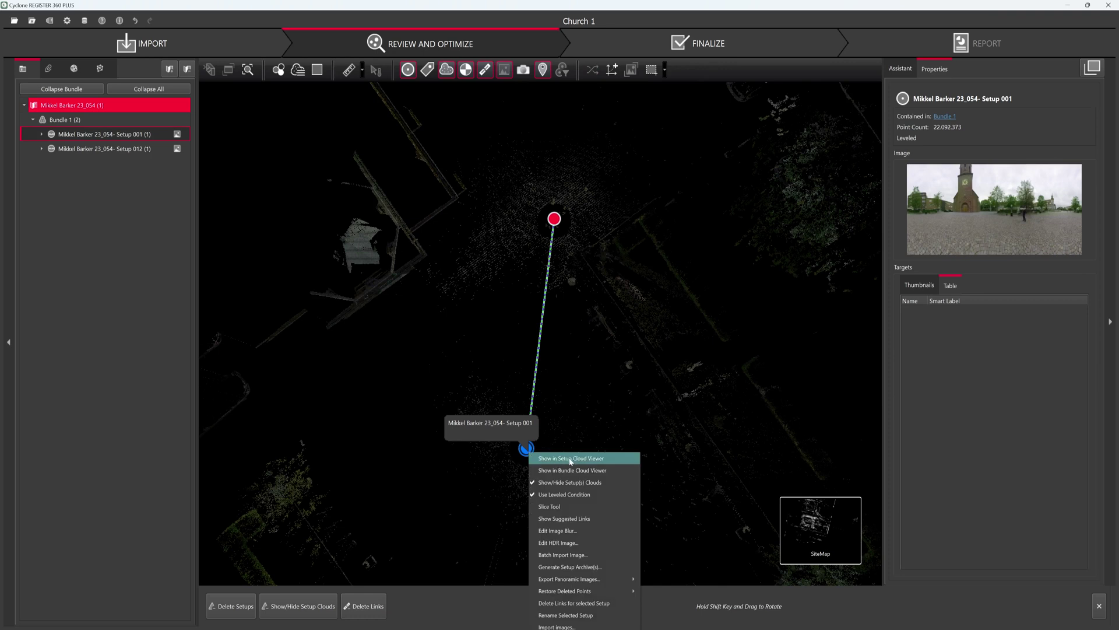
click(575, 459)
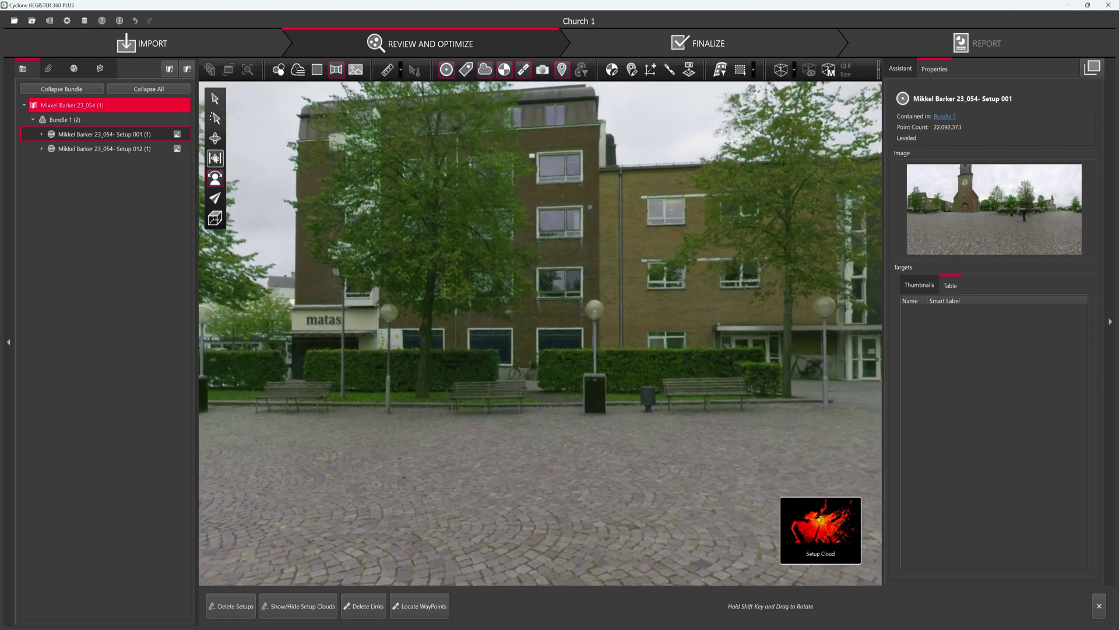
click(214, 157)
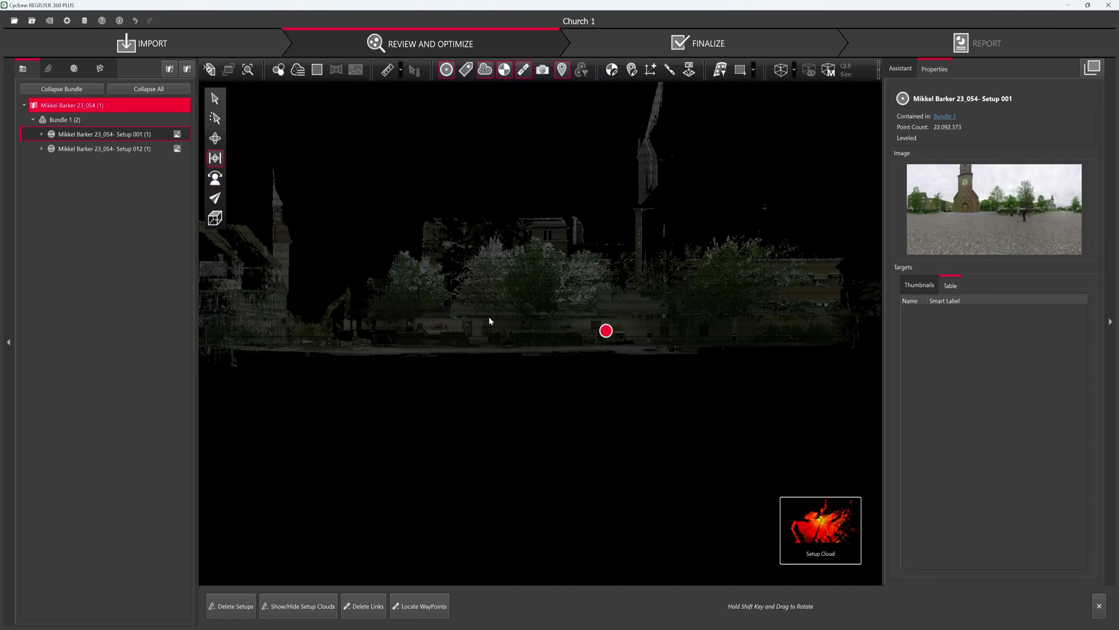
click(215, 158)
click(88, 106)
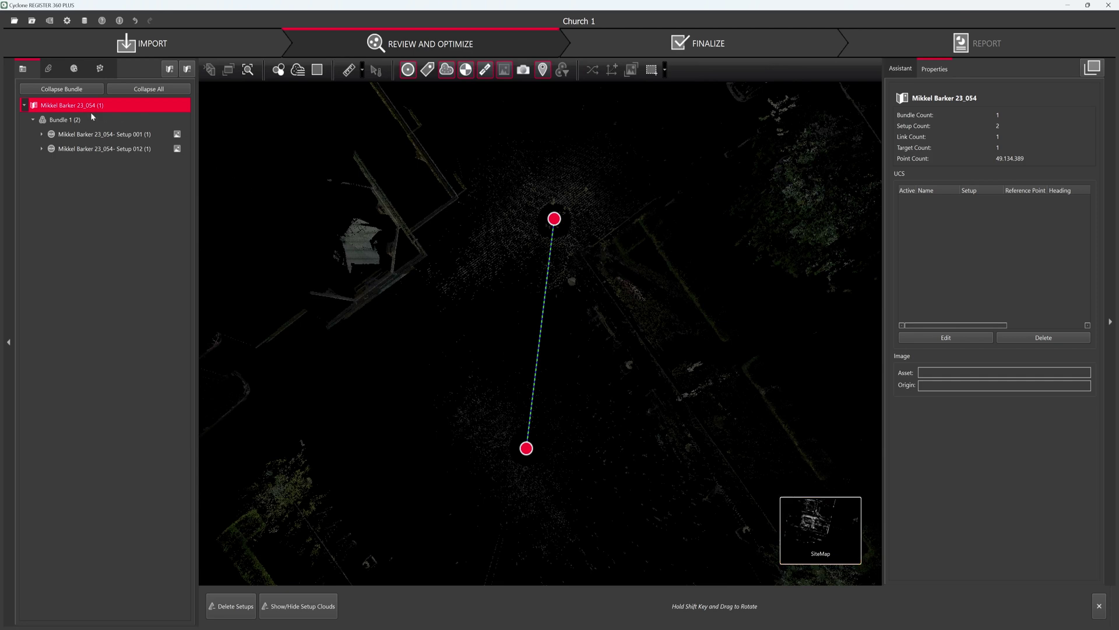
Examine the square beside the church in Bundle 1's Bundle Cloud, and return to the SiteMap.
click(73, 120)
mouse_move(823, 537)
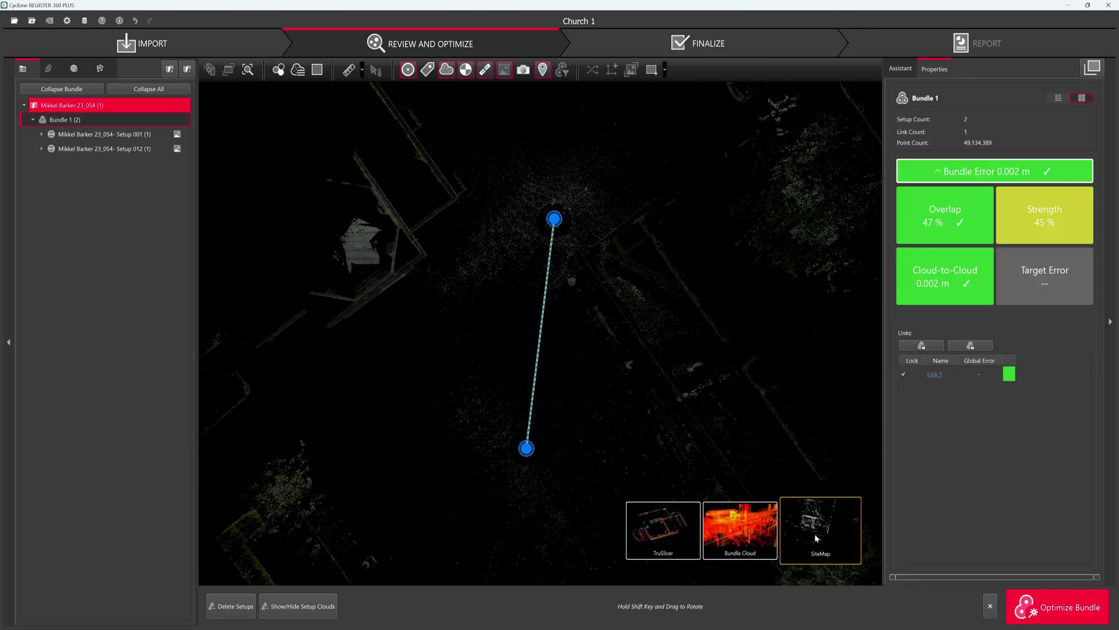
click(739, 532)
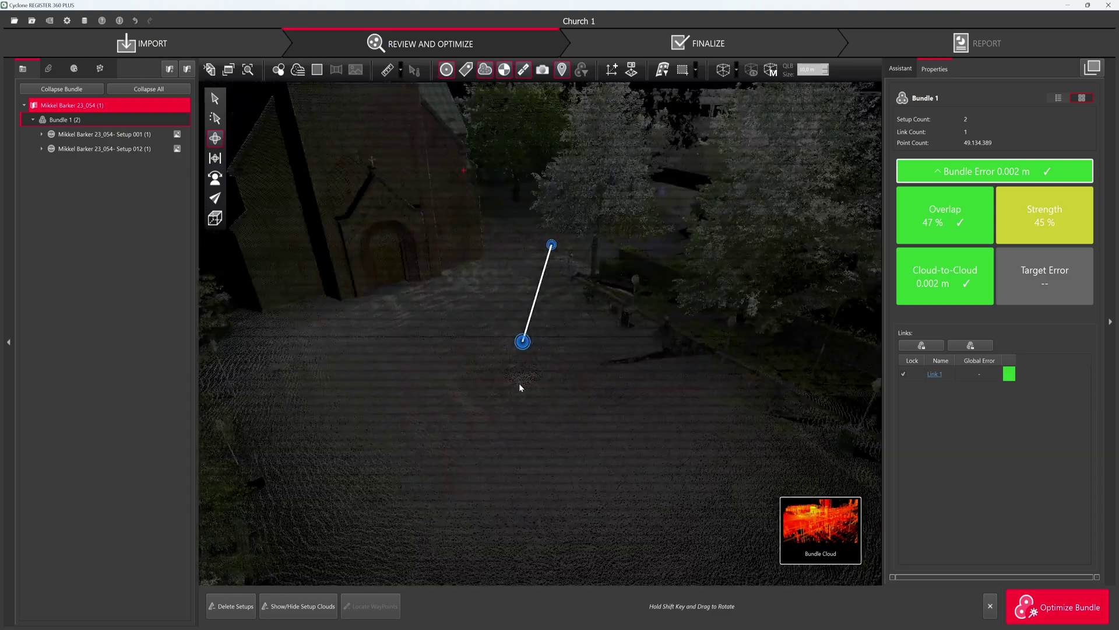
drag(378, 301, 438, 345)
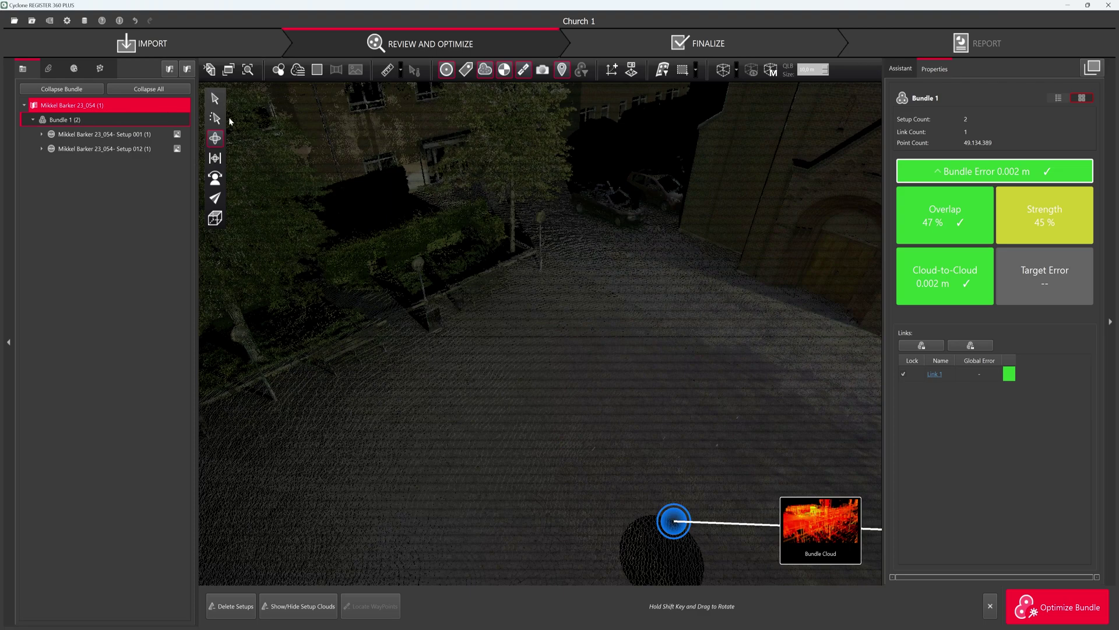
mouse_move(825, 531)
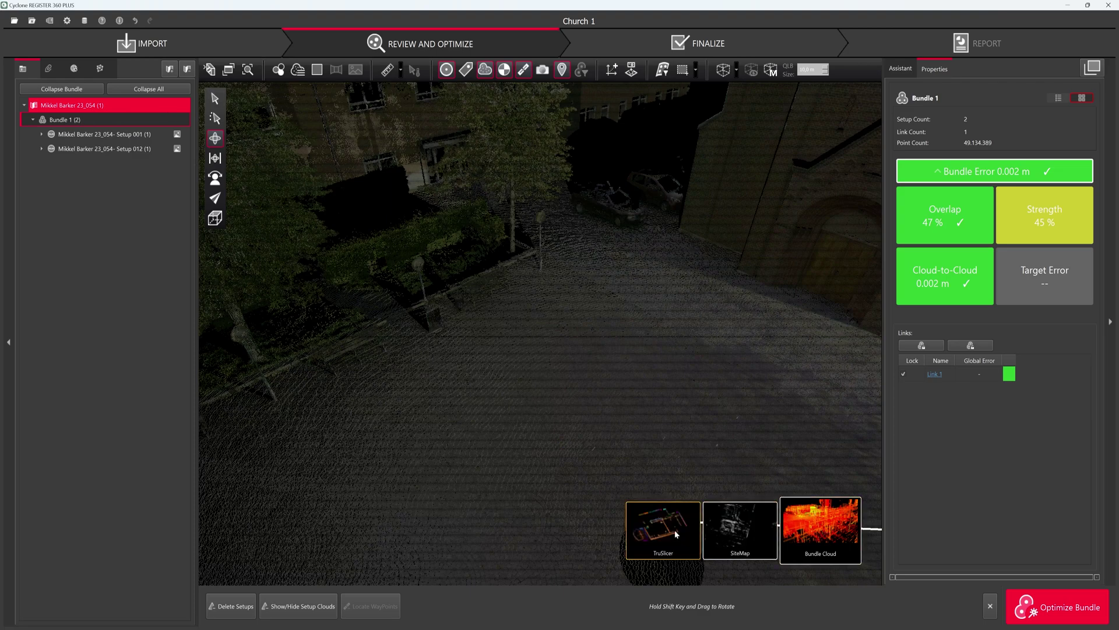
click(737, 537)
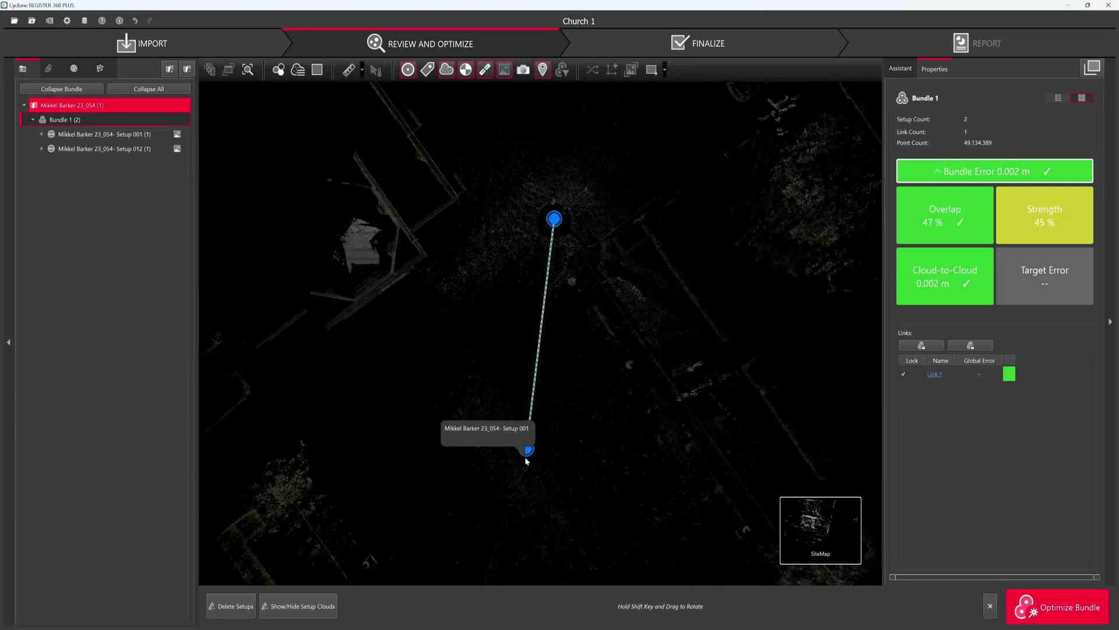
Open Setup 001 from the SiteMap in the Setup Cloud Viewer.
click(527, 451)
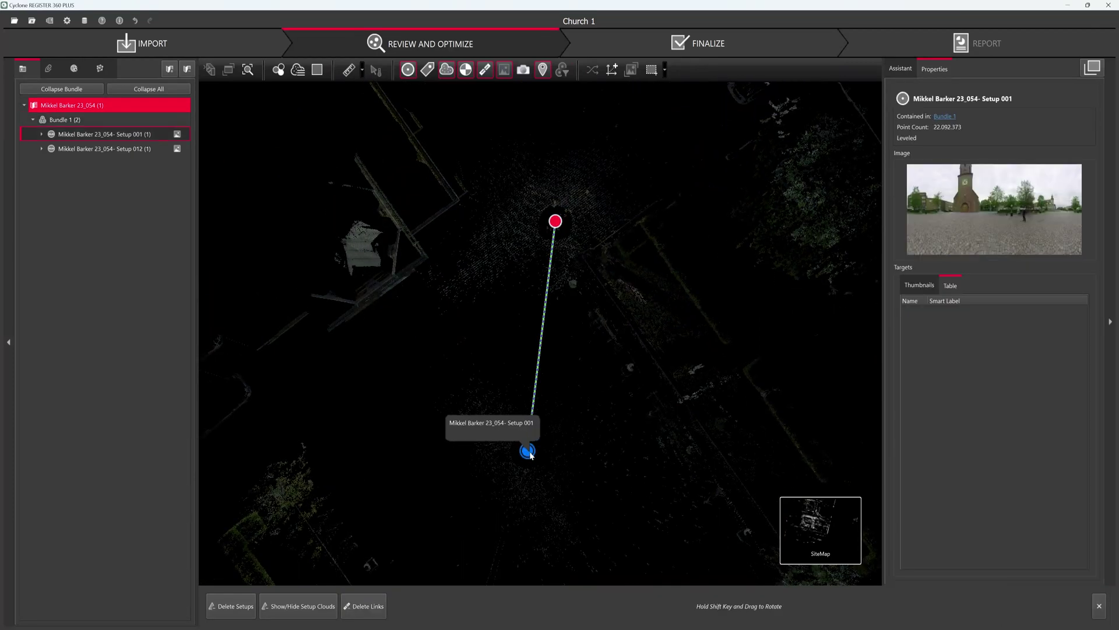
right_click(529, 451)
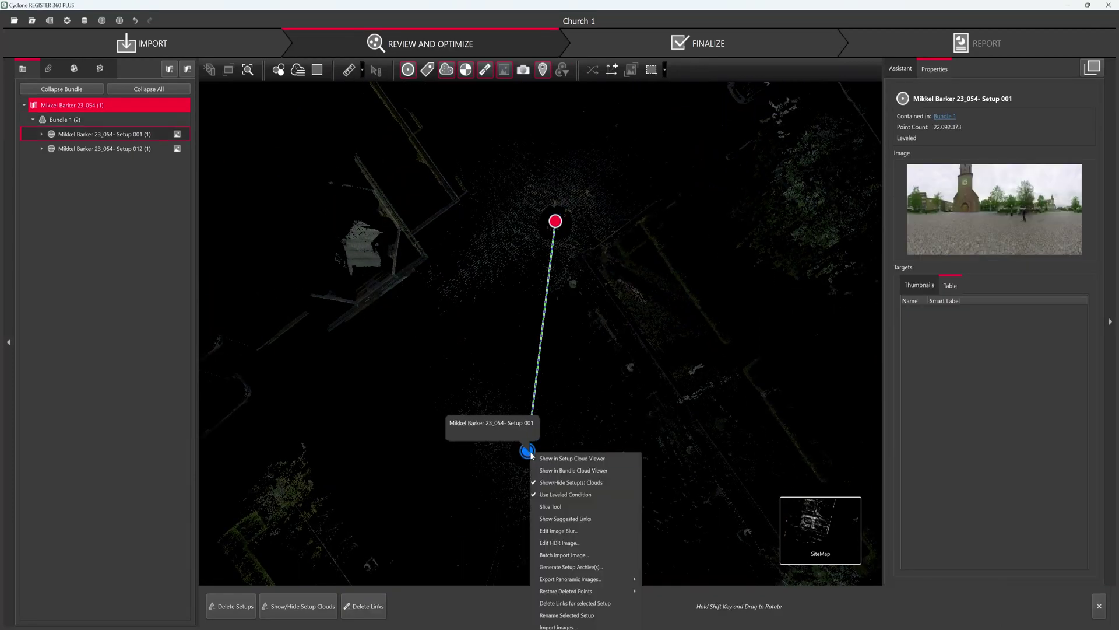
click(572, 458)
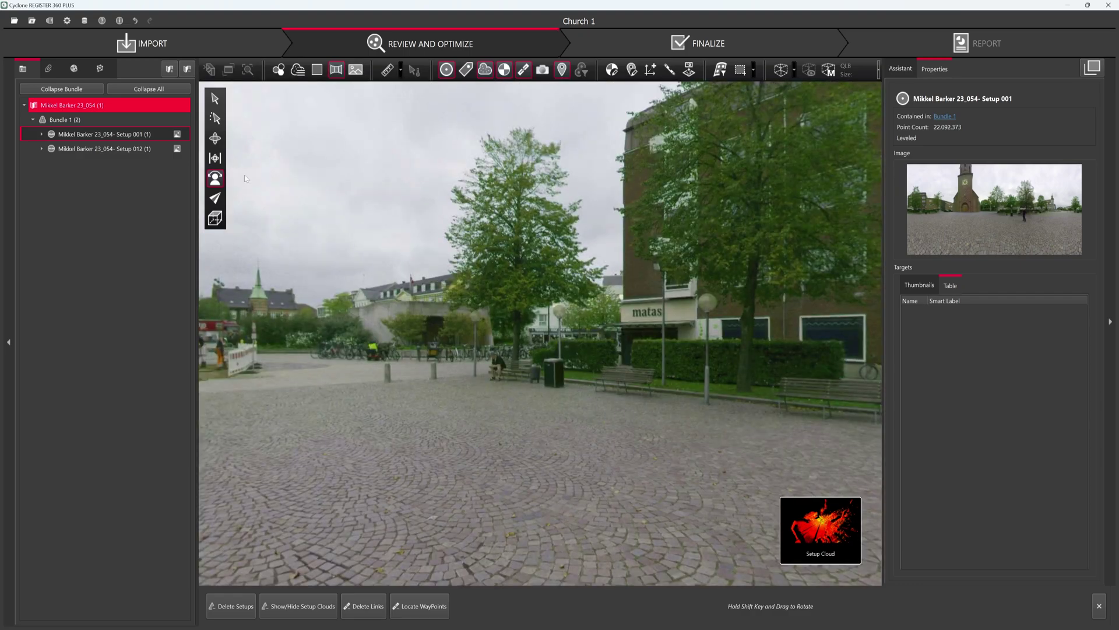
Place a virtual target on the upper corner of the box at the edge of the square in the Setup 001 cloud.
click(215, 138)
drag(746, 375, 620, 264)
right_drag(629, 249, 552, 327)
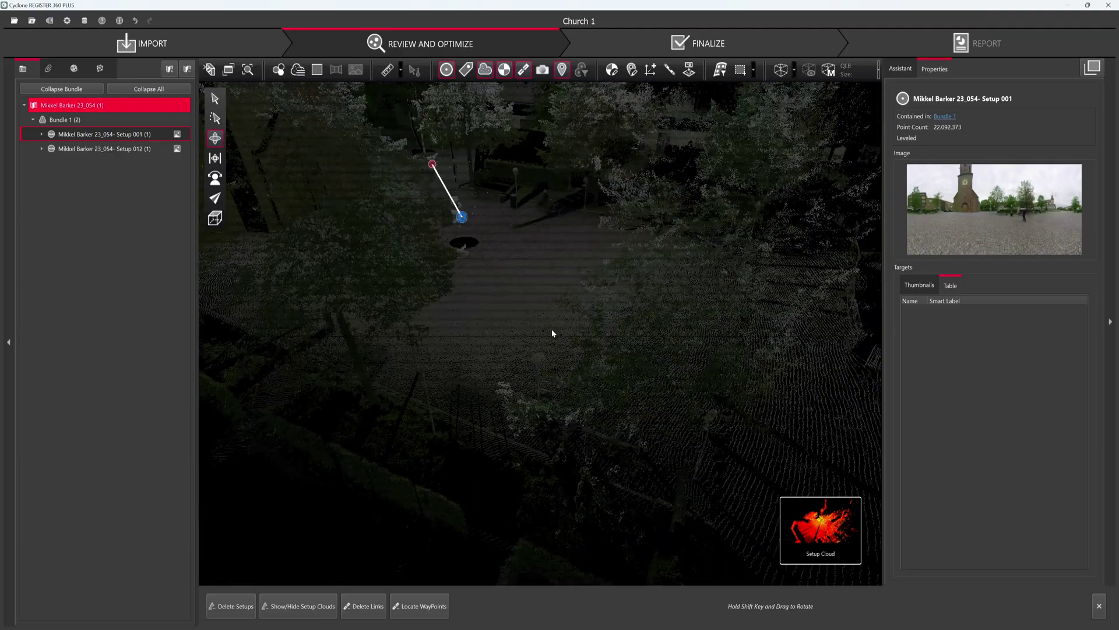
scroll(532, 409, up, 4)
drag(575, 343, 577, 295)
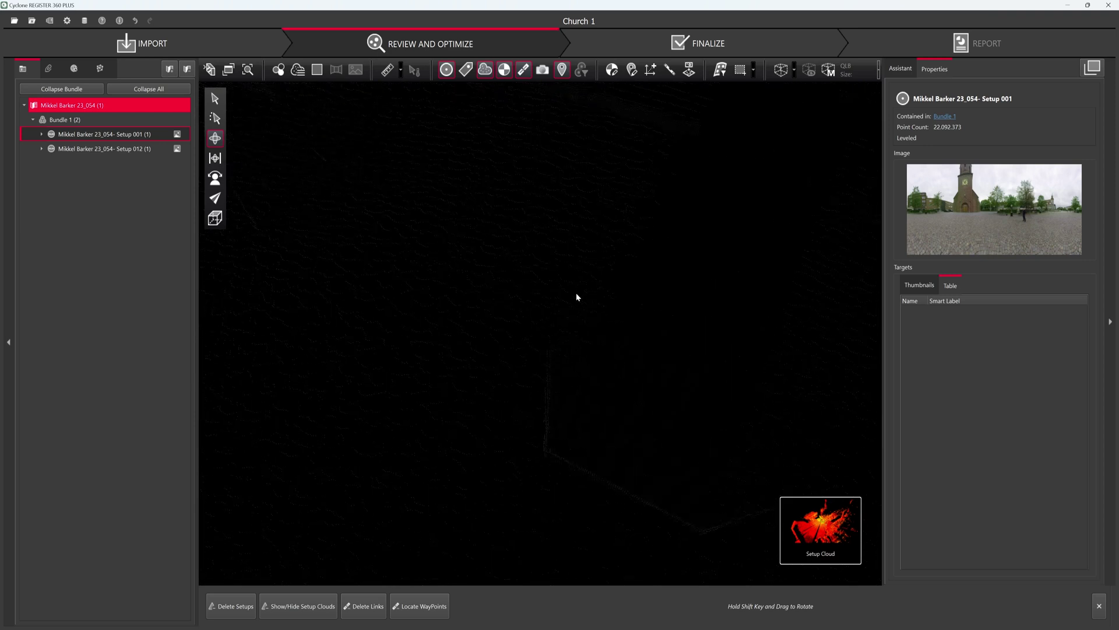
drag(536, 351, 613, 315)
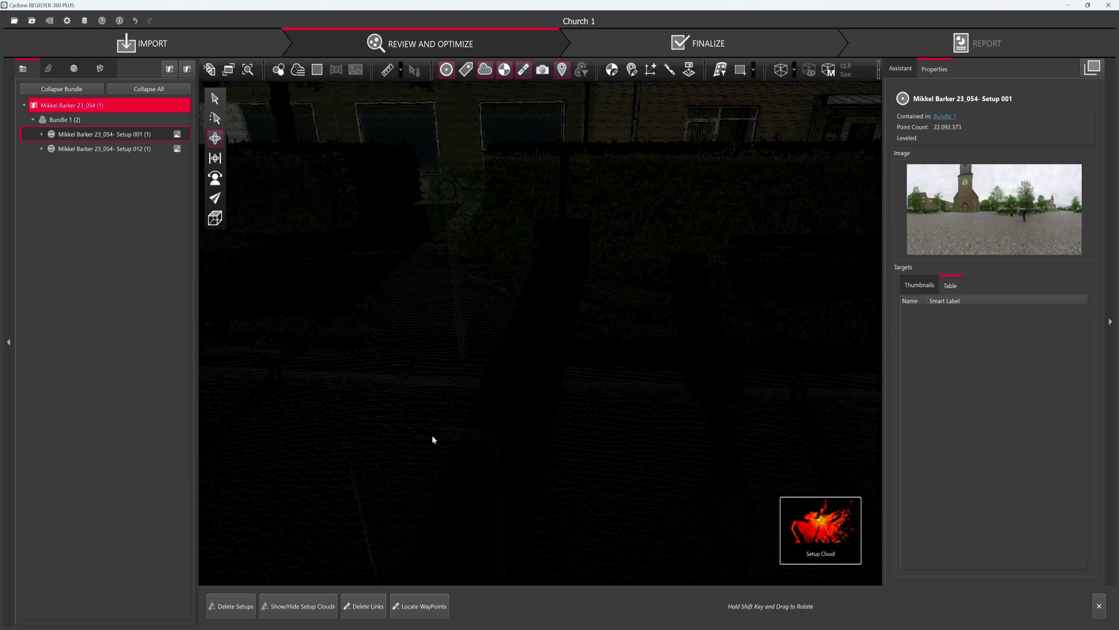
drag(432, 439, 475, 408)
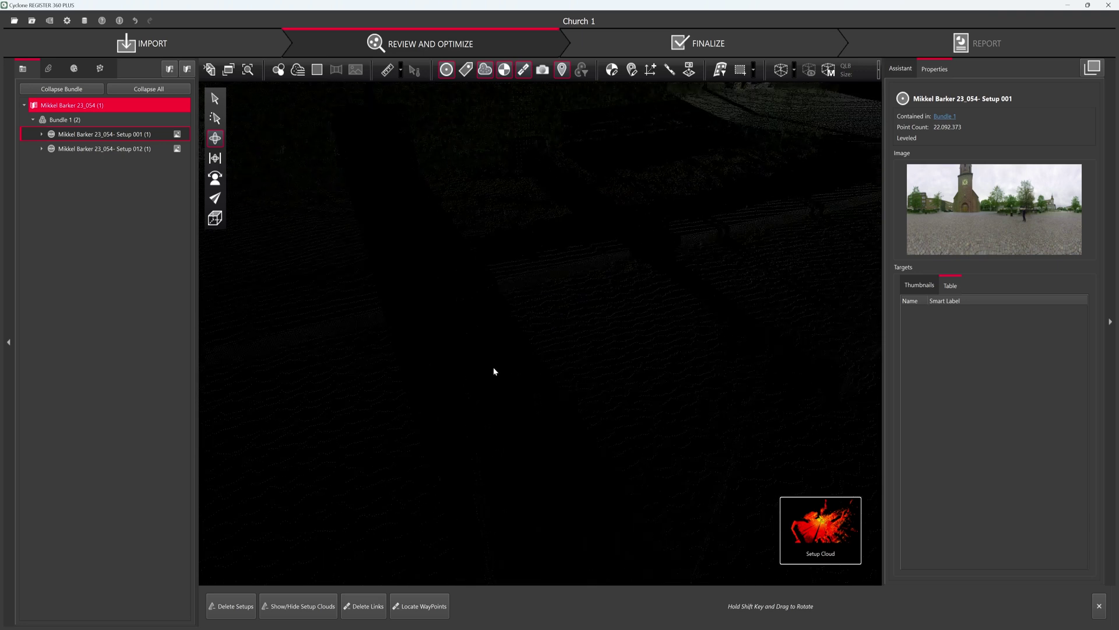
click(612, 70)
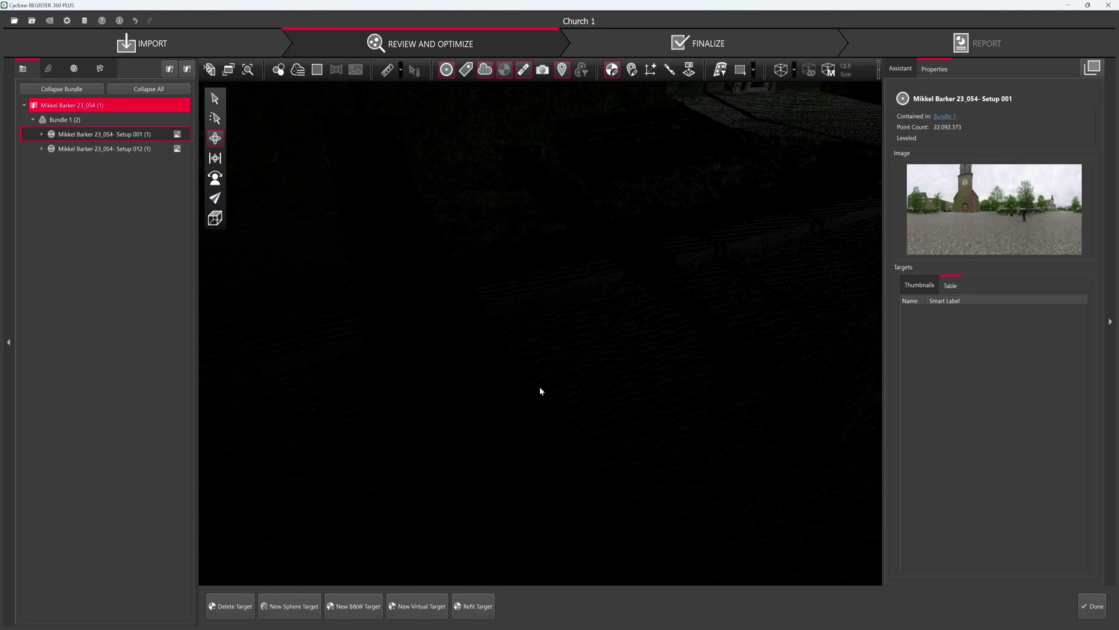
drag(541, 401, 540, 418)
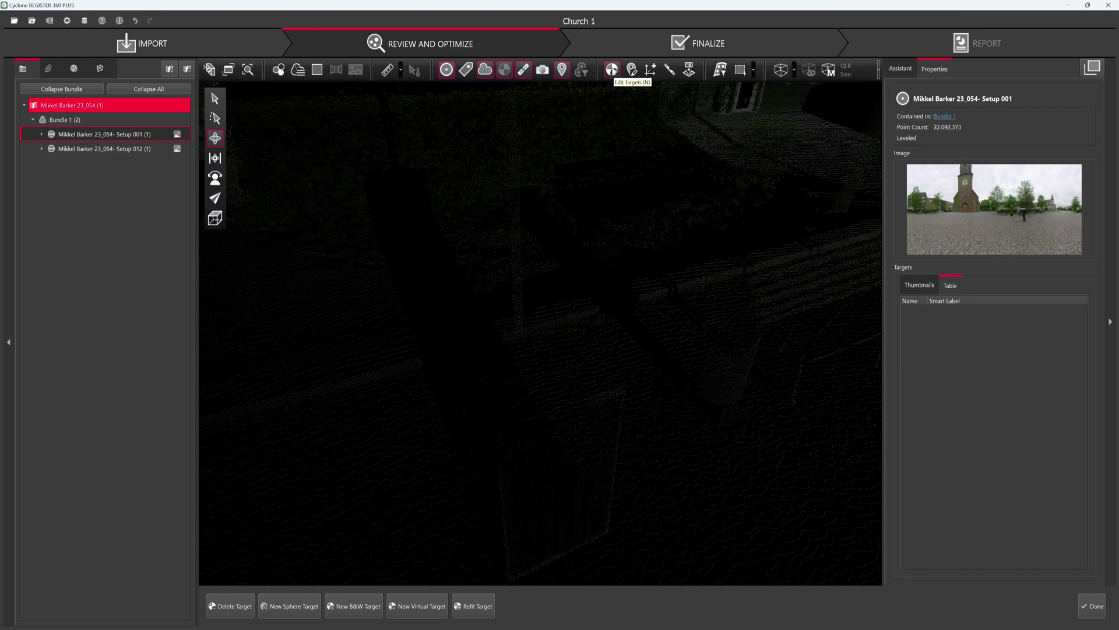
click(417, 607)
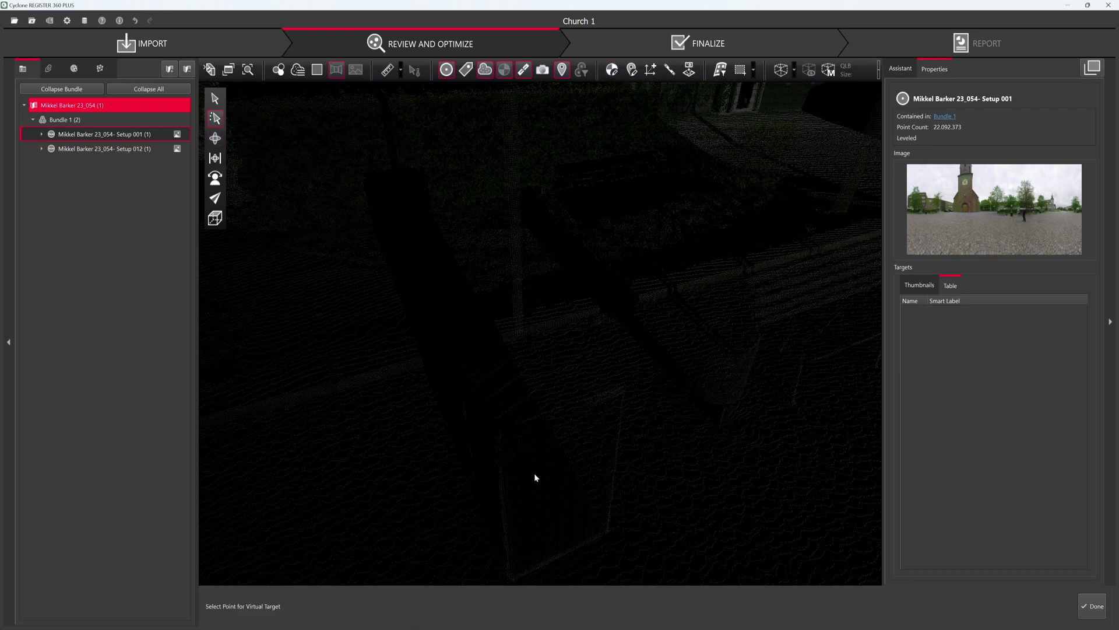
click(500, 432)
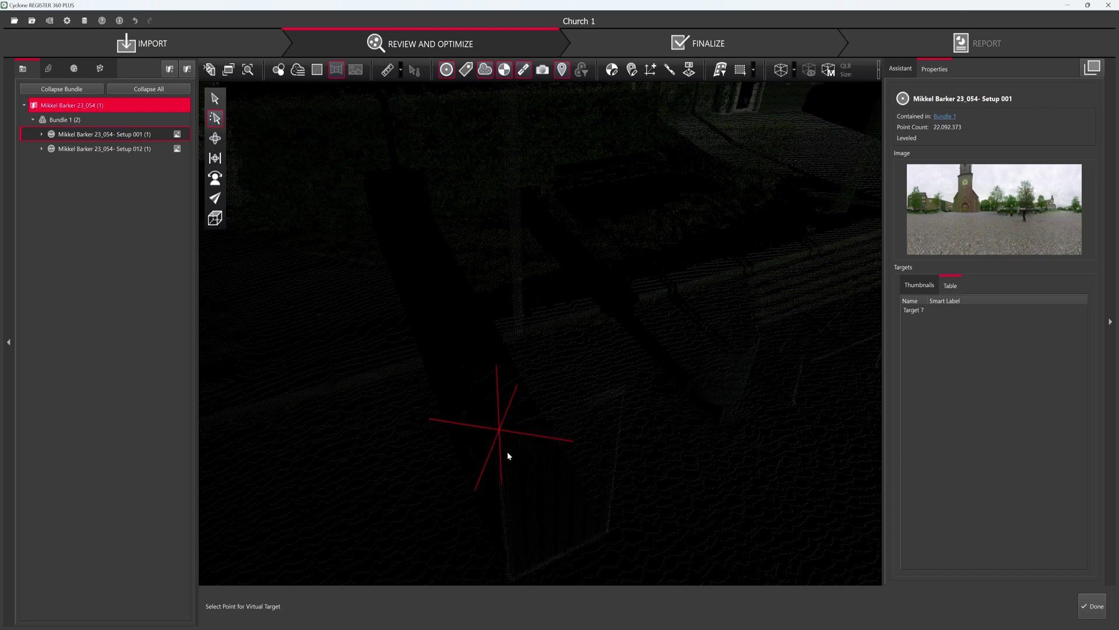
Look up point 1 in 23_054_Scan_opmaaling_DKTM2.txt in Notepad++, and set the new target's smart label to 1 in Cyclone REGISTER 360 PLUS.
click(215, 138)
drag(449, 454, 544, 433)
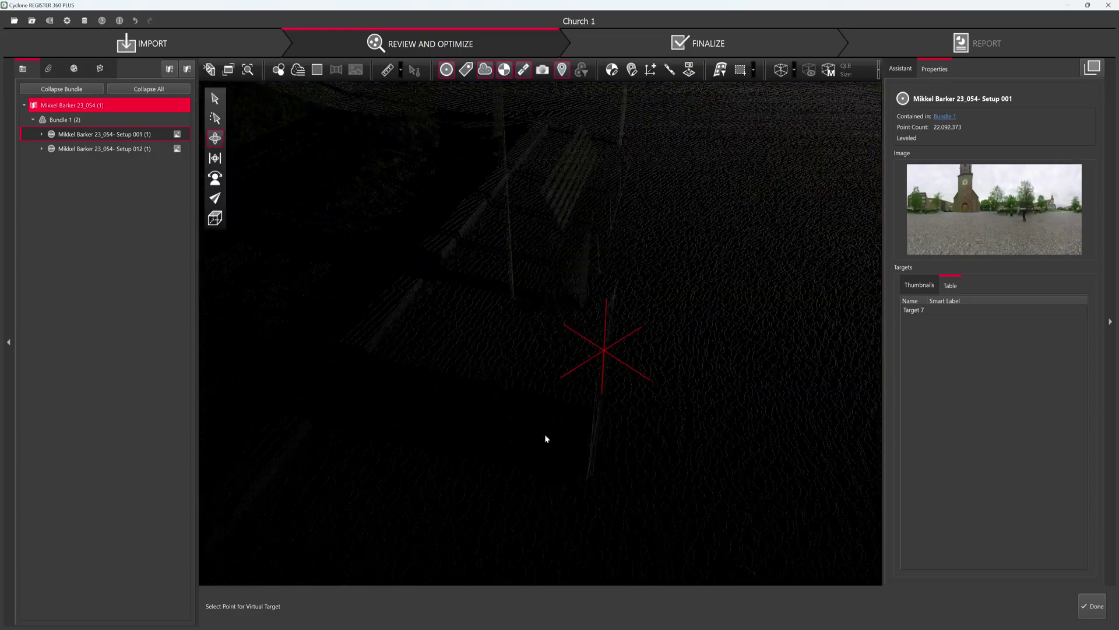
drag(446, 345, 574, 334)
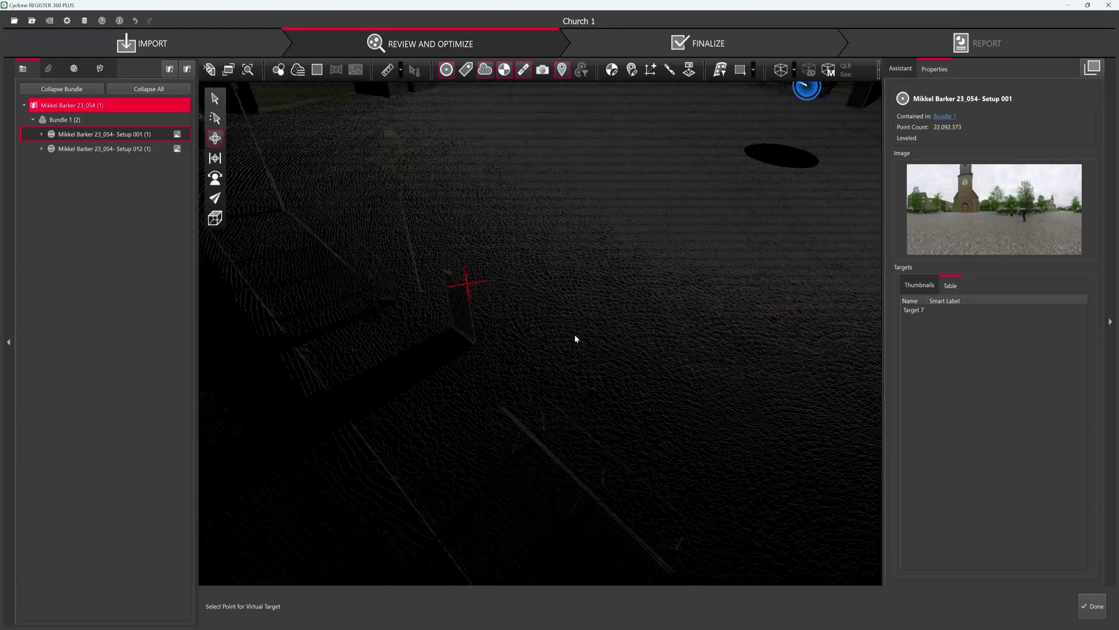
drag(654, 238, 545, 413)
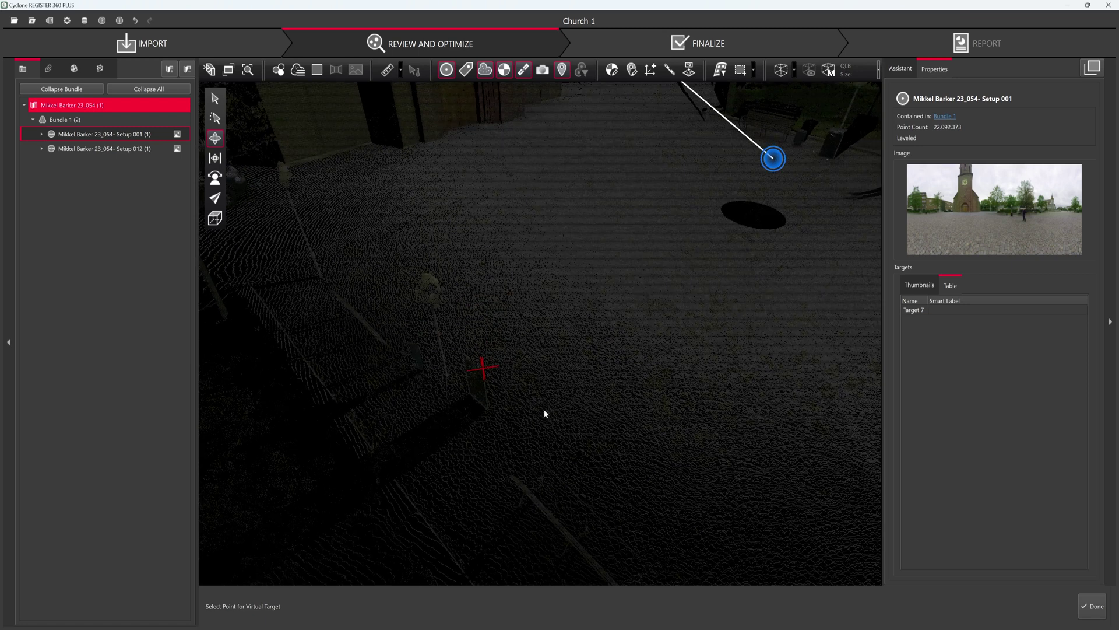
key(alt+Tab)
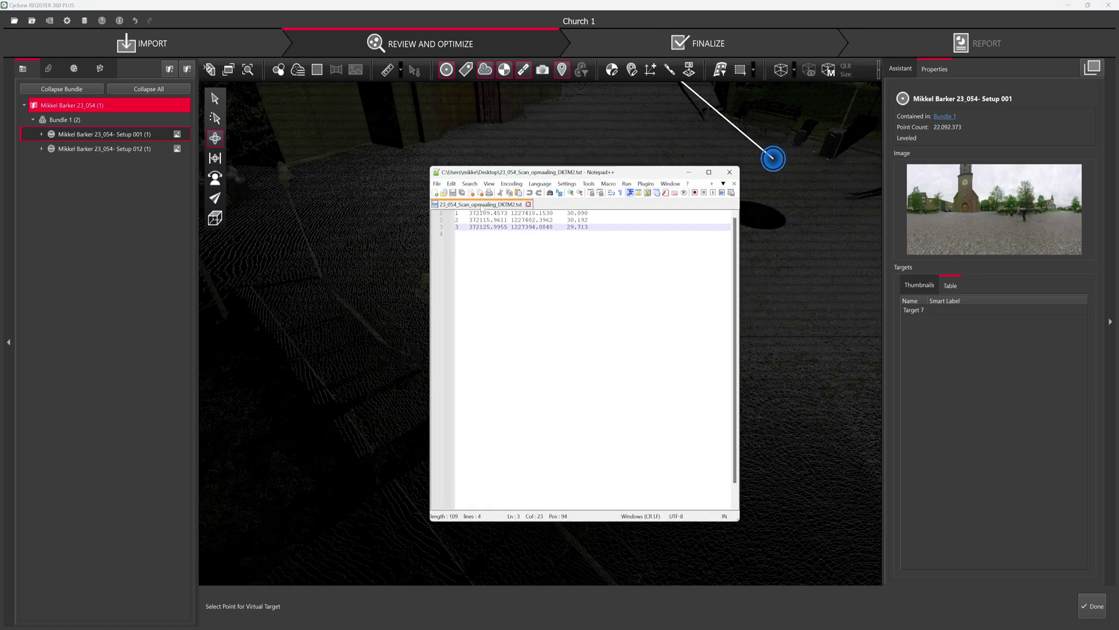
drag(454, 214, 458, 215)
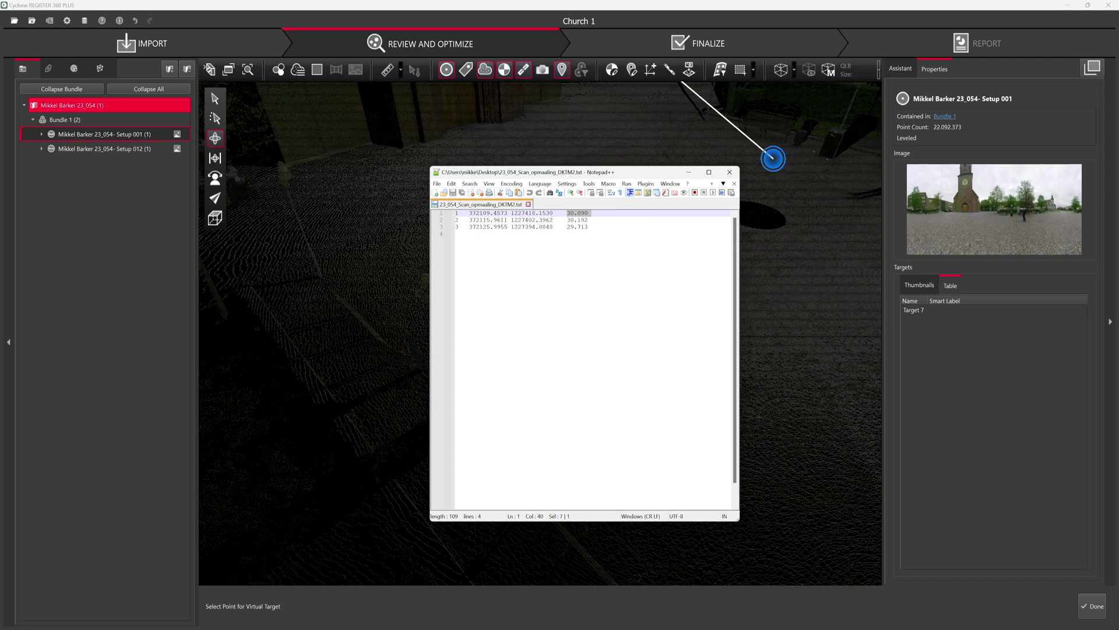
click(689, 173)
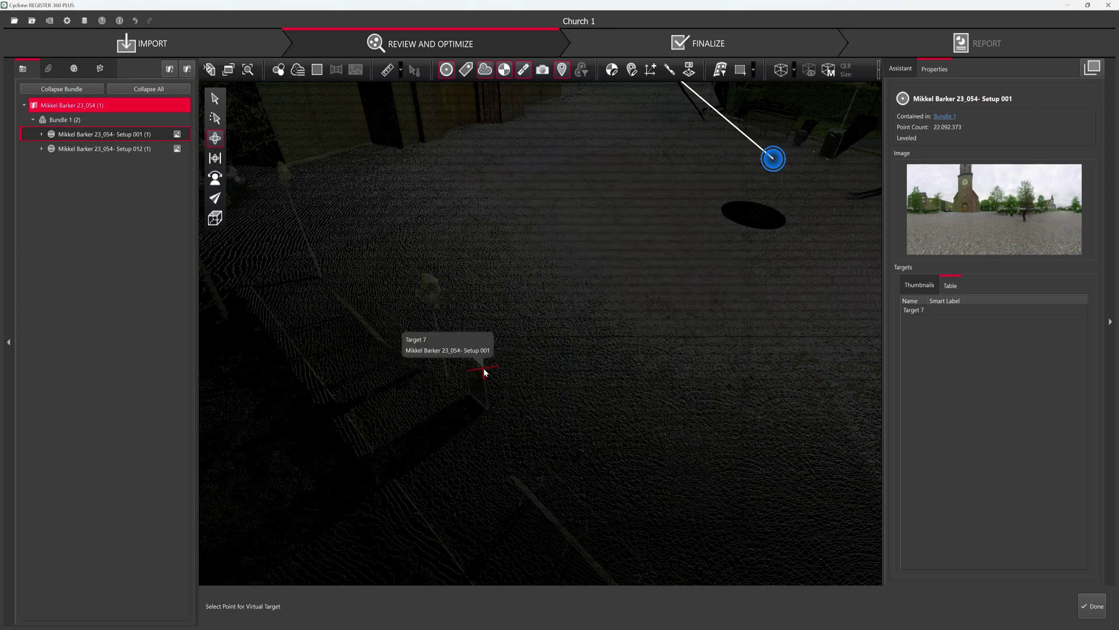
double_click(953, 313)
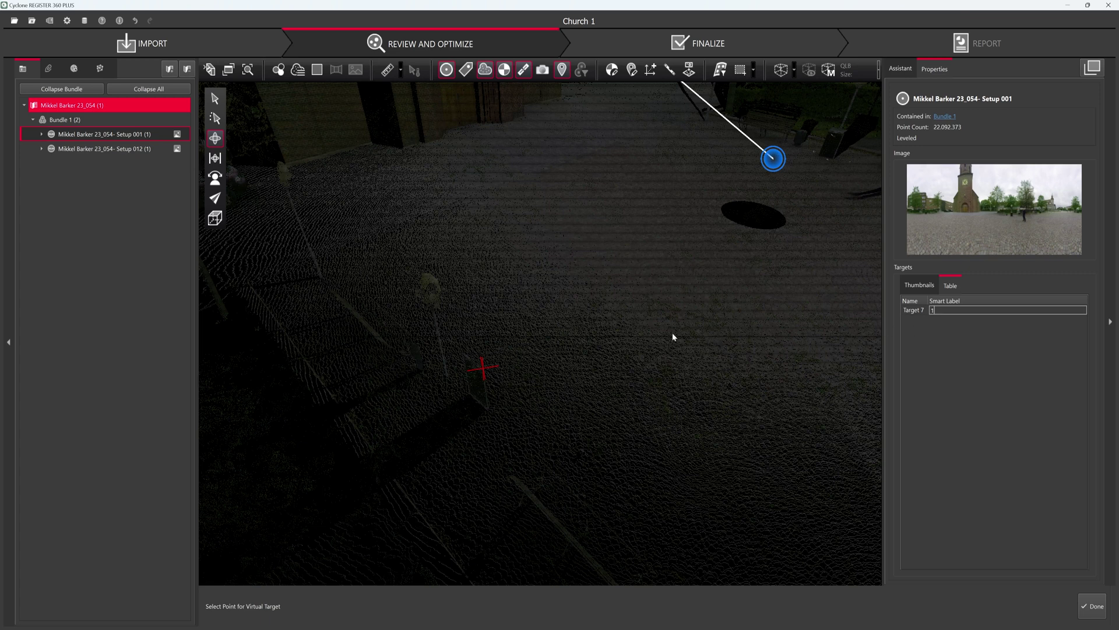
Try a virtual target on the vertical edge of the second box across the square, and delete that target.
mouse_move(663, 292)
mouse_down()
mouse_move(645, 293)
mouse_move(566, 370)
mouse_move(558, 359)
mouse_move(671, 112)
mouse_up()
scroll(664, 125, up, 5)
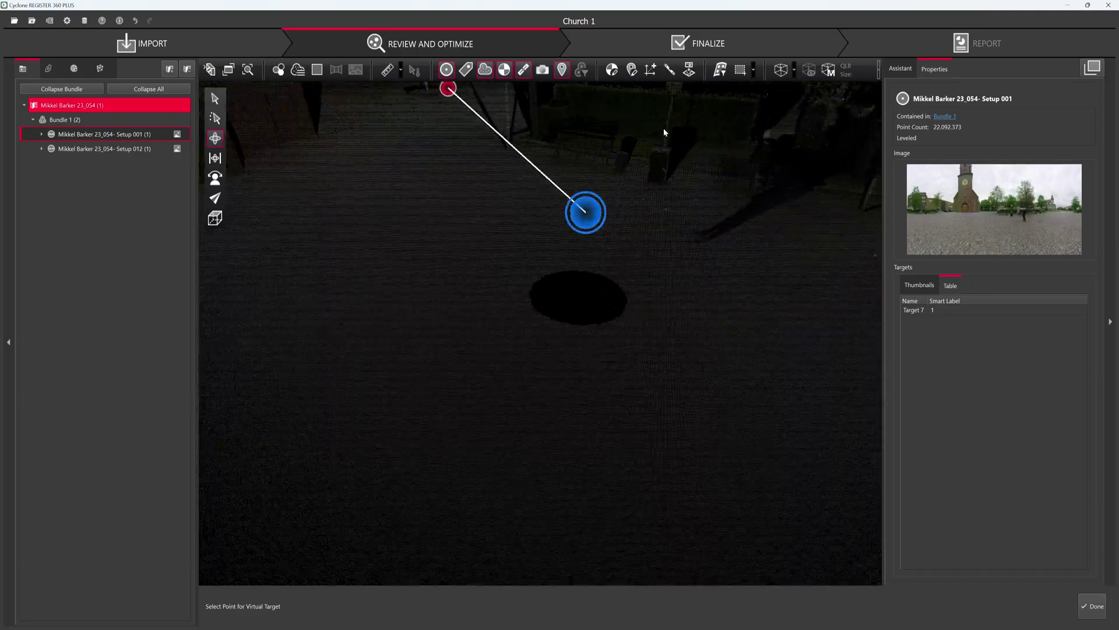
scroll(662, 141, up, 5)
middle_drag(694, 176, 525, 283)
scroll(532, 282, up, 4)
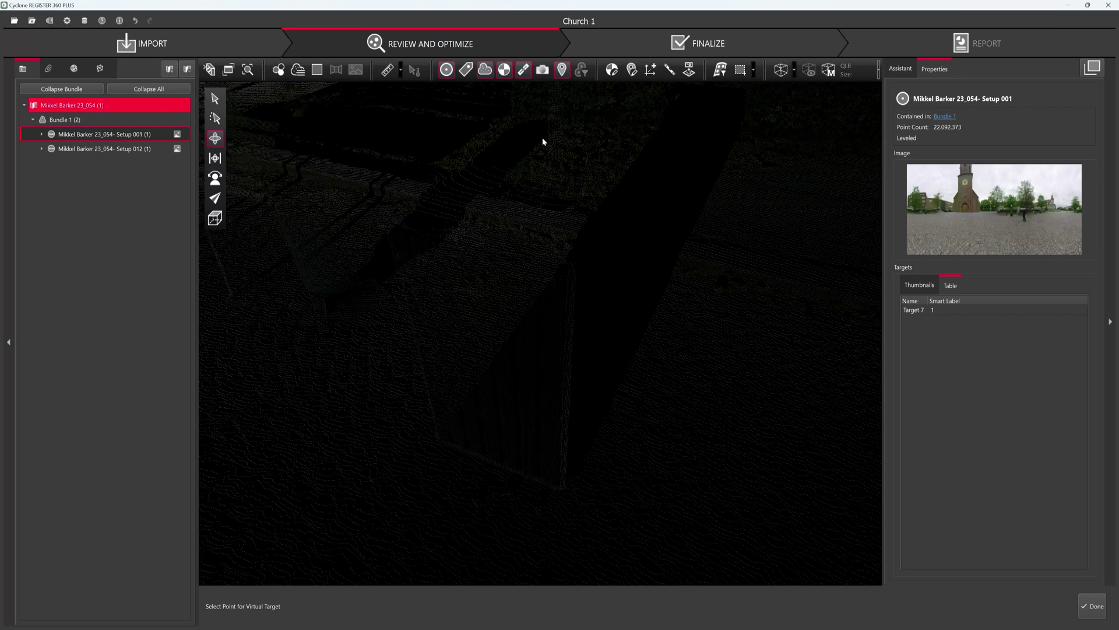
click(615, 72)
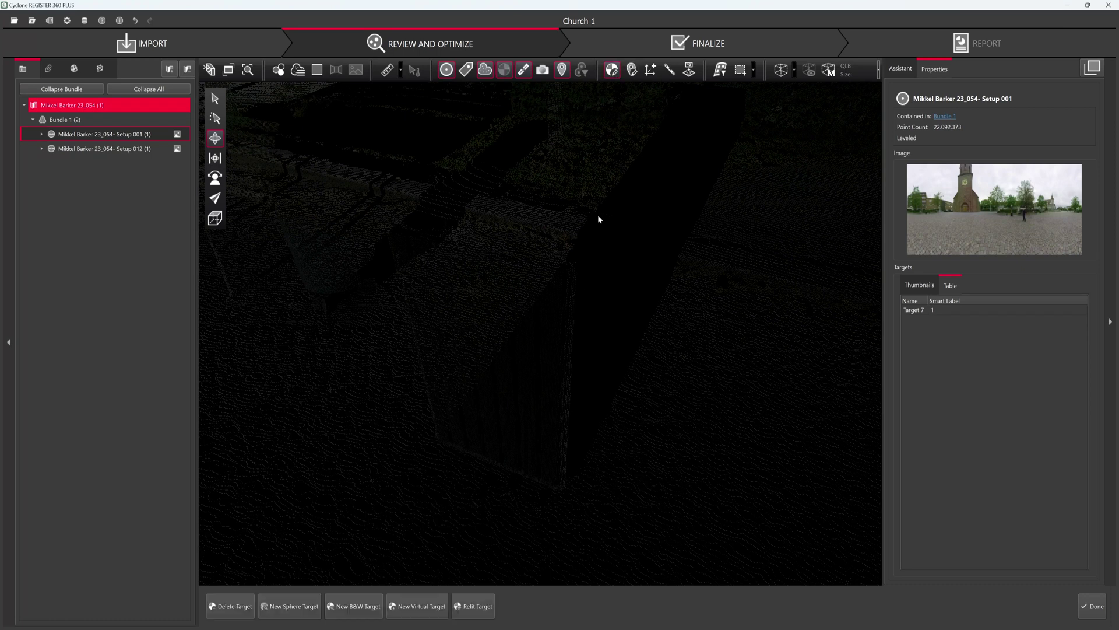
click(417, 606)
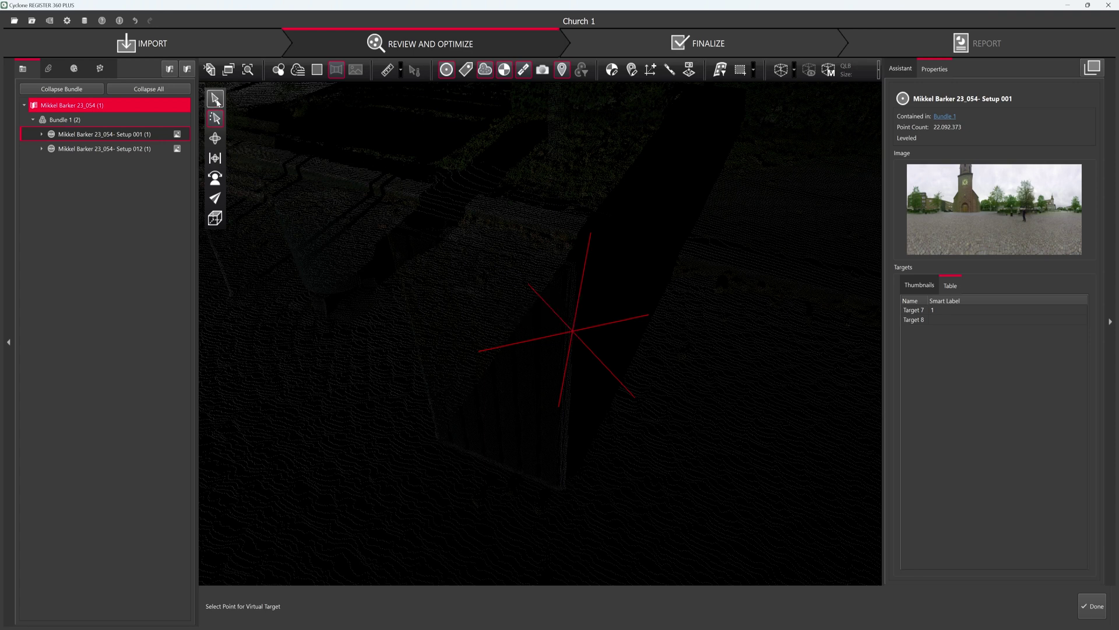
right_click(573, 333)
click(601, 362)
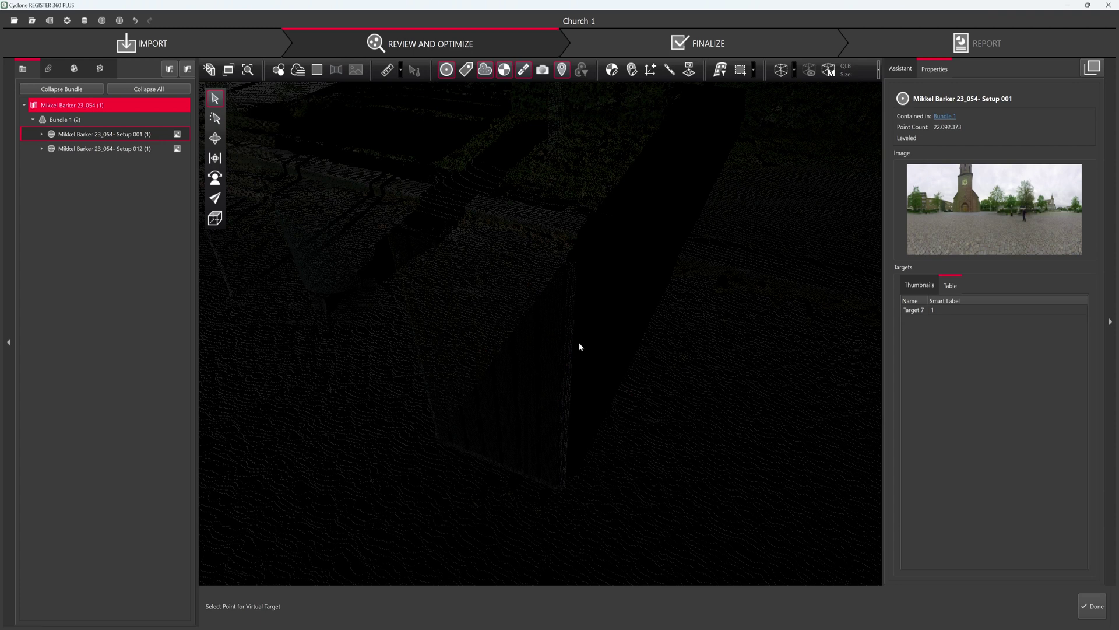
Place a virtual target on the top corner of the box between the benches, and set Target 7's smart label to 2.
click(215, 138)
mouse_move(620, 323)
mouse_down()
mouse_move(690, 290)
mouse_move(637, 345)
mouse_move(600, 314)
mouse_up()
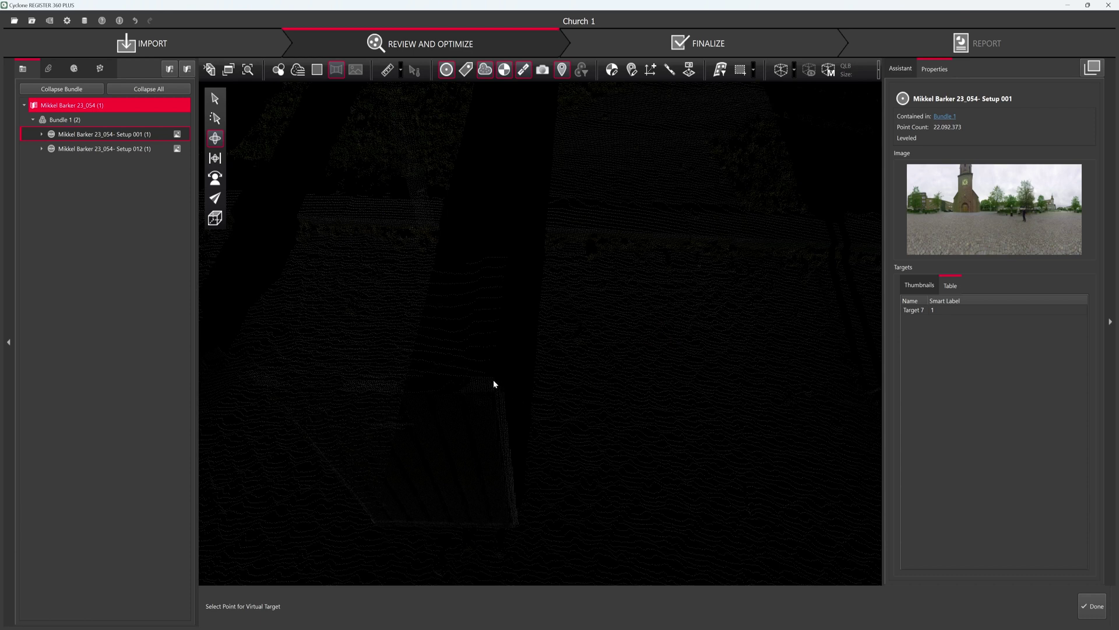
click(610, 72)
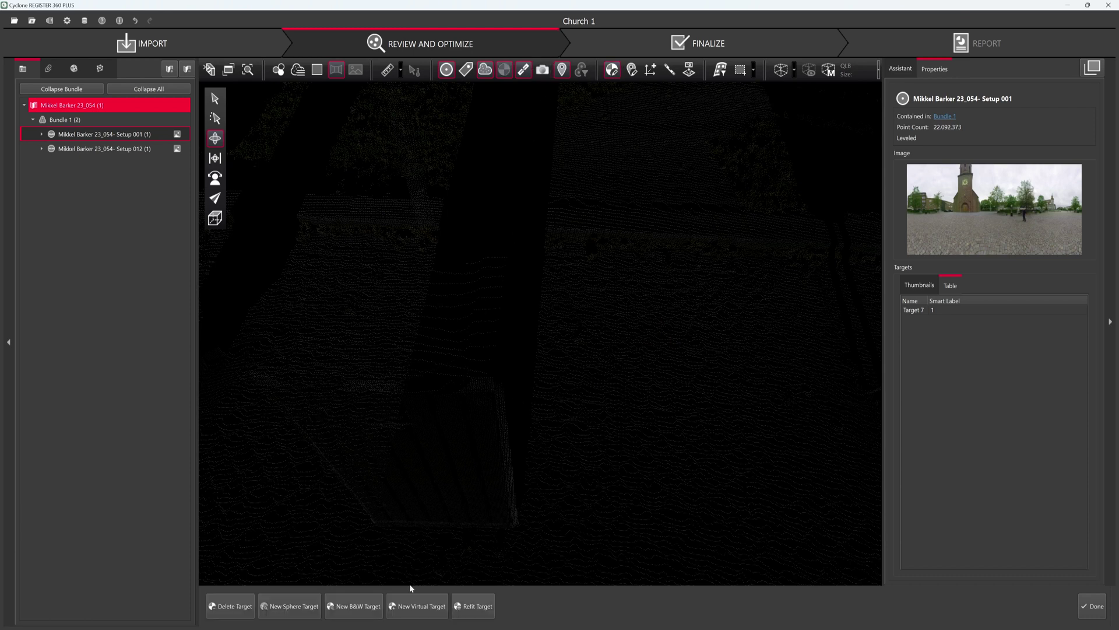
click(418, 608)
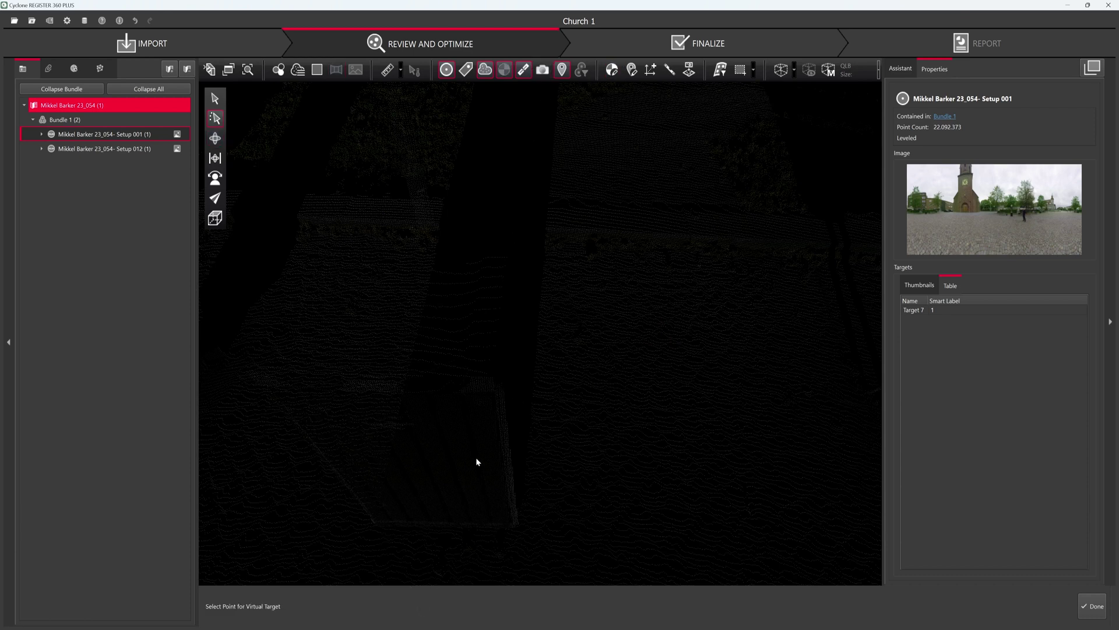
click(492, 381)
drag(495, 443, 548, 429)
drag(612, 457, 547, 464)
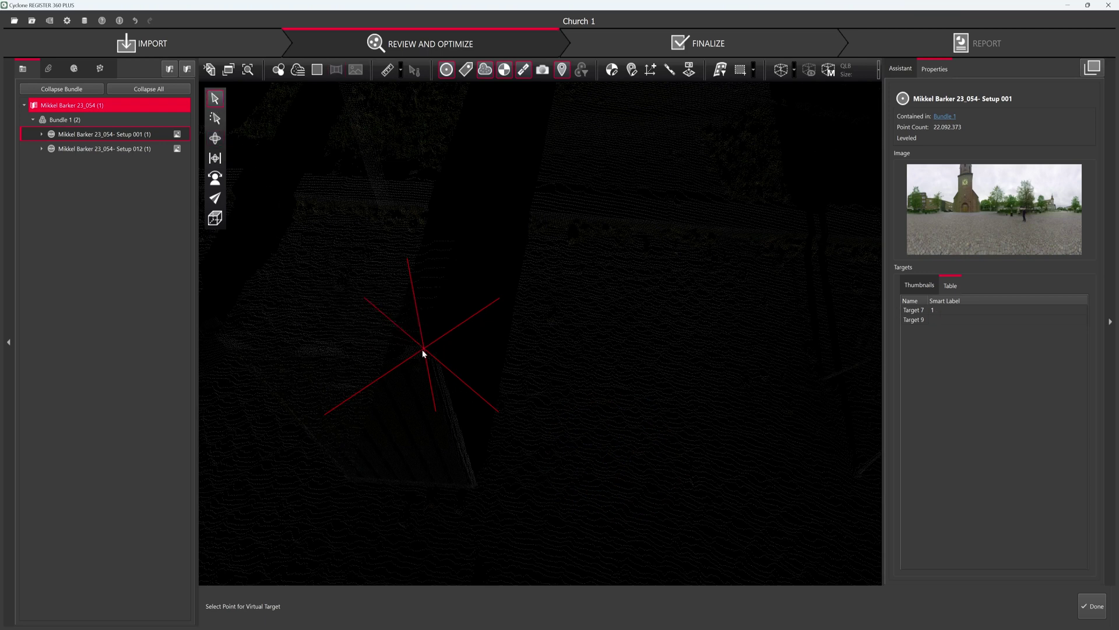
double_click(954, 310)
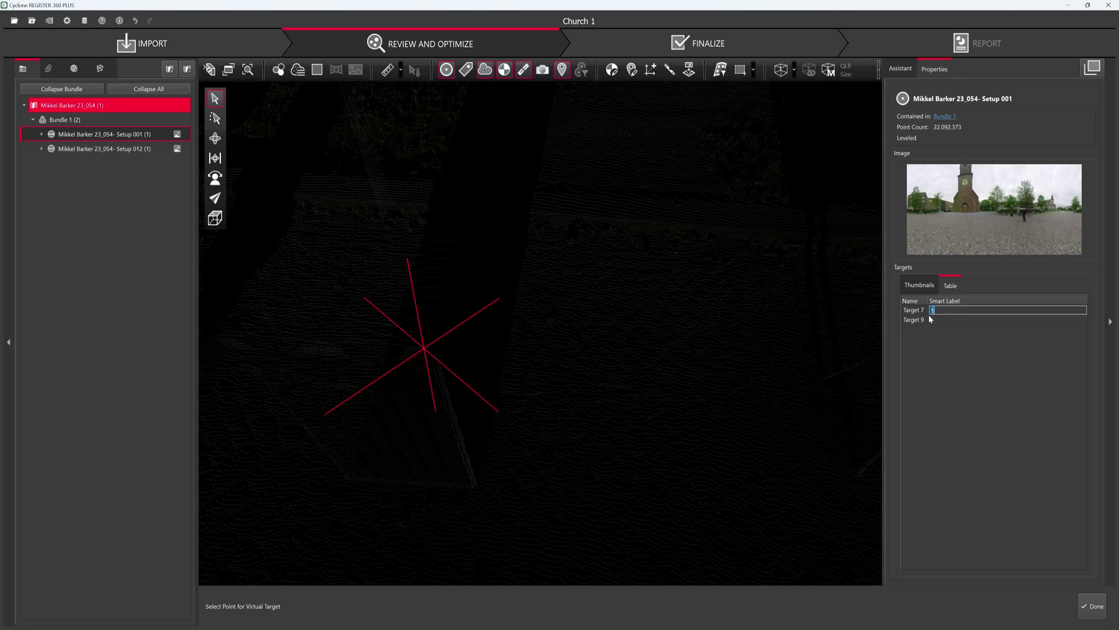
key(Return)
Search the Setup 001 cloud around the linked Setup 012 marker for the remaining control point's location.
scroll(701, 362, down, 6)
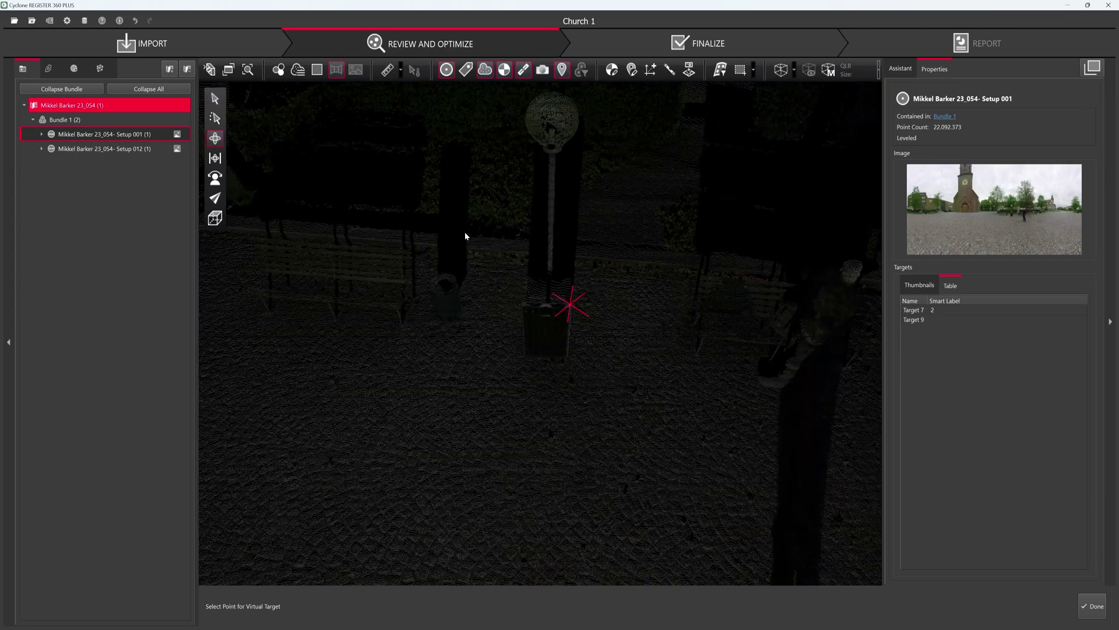
mouse_move(435, 257)
mouse_down()
mouse_move(430, 320)
mouse_move(500, 333)
mouse_move(390, 297)
mouse_move(488, 305)
mouse_move(633, 350)
mouse_move(553, 305)
mouse_move(476, 302)
mouse_move(582, 344)
mouse_move(622, 345)
mouse_move(554, 332)
mouse_move(549, 238)
mouse_move(470, 253)
mouse_move(470, 282)
mouse_move(782, 292)
mouse_move(534, 281)
mouse_move(495, 255)
mouse_move(480, 270)
mouse_move(540, 315)
mouse_move(532, 355)
mouse_move(497, 282)
mouse_move(509, 325)
mouse_move(543, 326)
mouse_move(439, 315)
mouse_move(454, 299)
mouse_move(403, 309)
mouse_move(811, 328)
mouse_up()
drag(589, 336, 728, 233)
scroll(588, 231, up, 2)
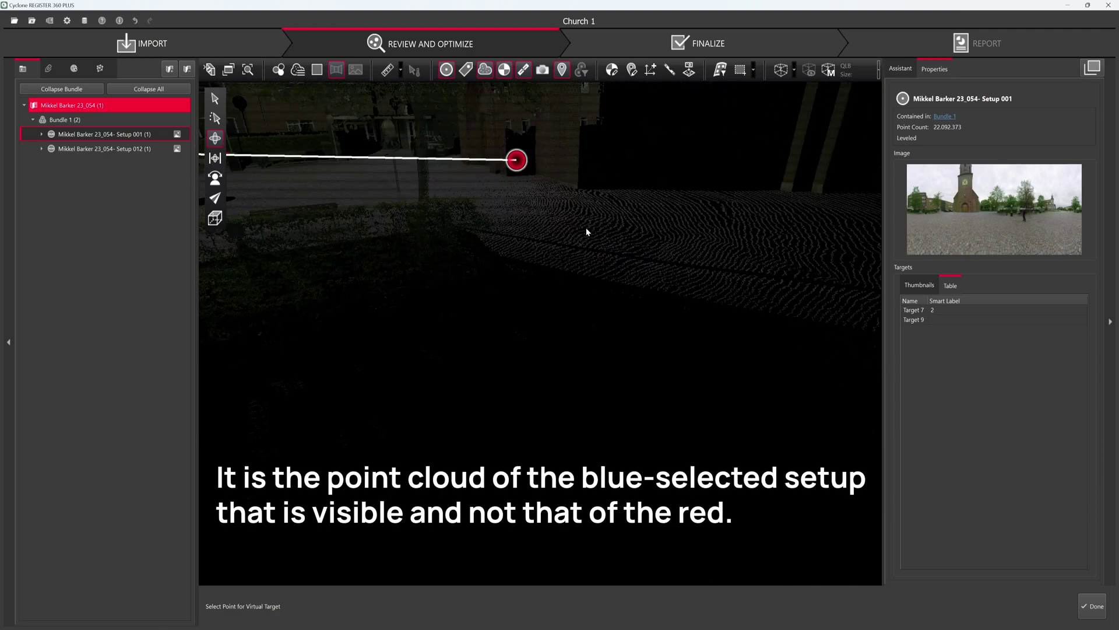
scroll(572, 237, down, 2)
drag(572, 239, 471, 235)
scroll(455, 230, up, 3)
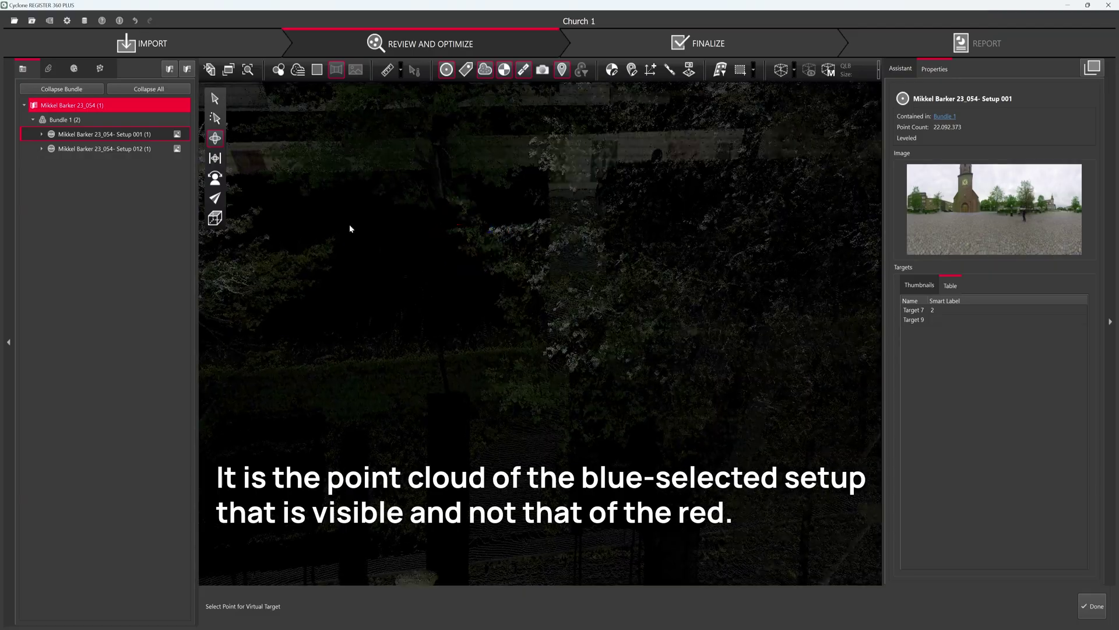
drag(332, 234, 382, 235)
right_drag(496, 303, 544, 347)
mouse_move(322, 350)
mouse_down()
mouse_move(365, 337)
mouse_move(316, 345)
mouse_up()
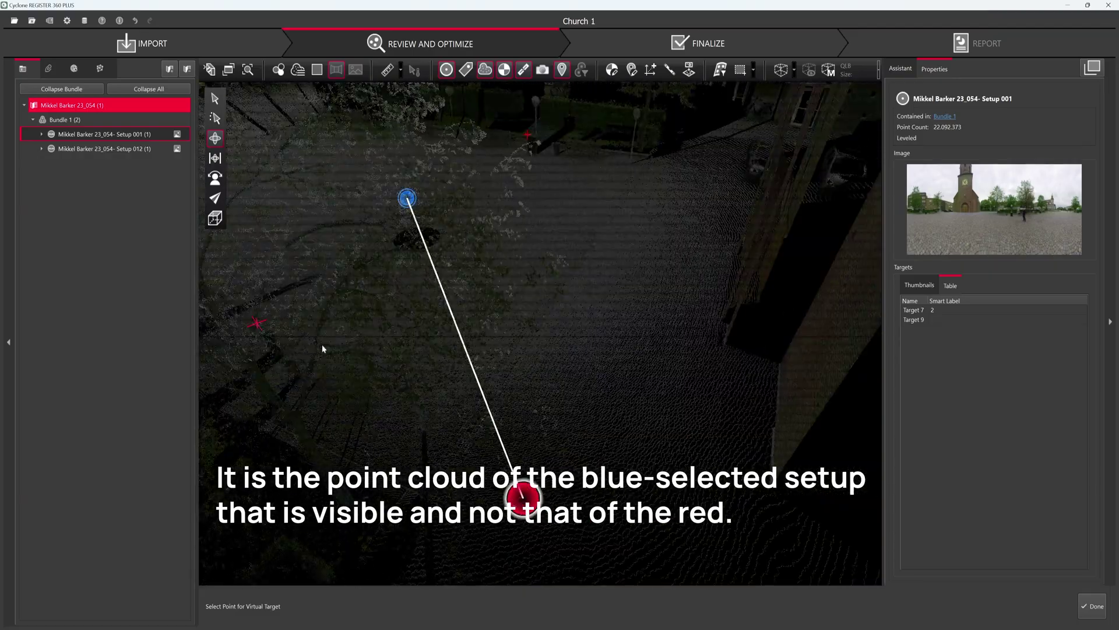
drag(485, 360, 534, 393)
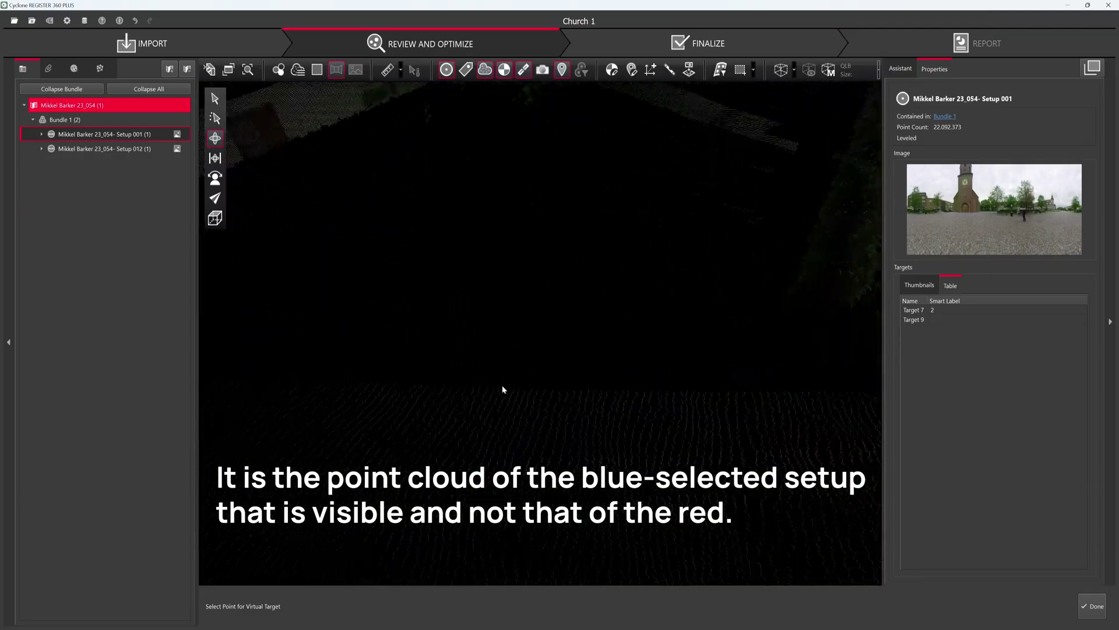
Examine the paving and dark ground edge near the upright pole beyond the red setup marker.
drag(463, 362, 502, 335)
drag(561, 354, 566, 413)
scroll(549, 300, up, 4)
right_drag(548, 301, 543, 295)
drag(543, 295, 494, 385)
scroll(550, 362, down, 8)
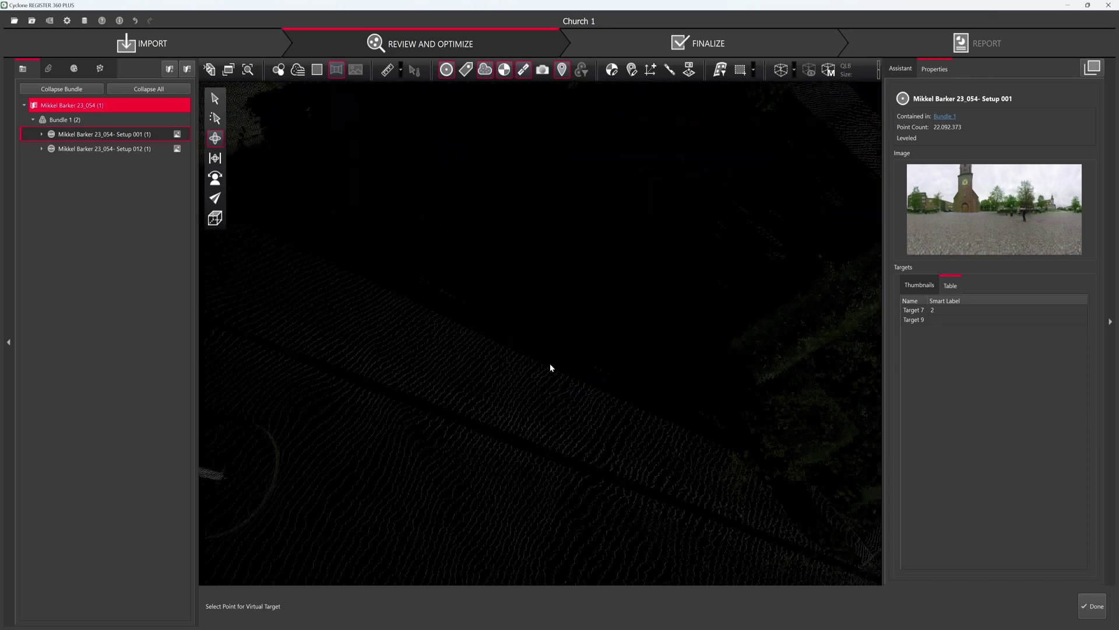
drag(553, 361, 558, 339)
scroll(530, 314, up, 3)
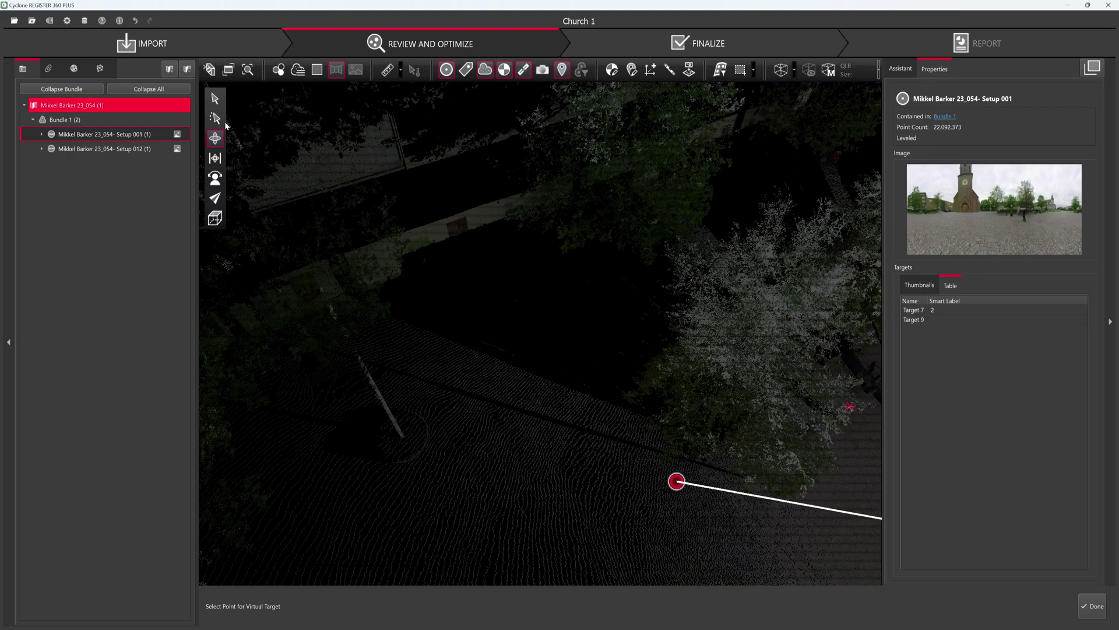
Select Setup 012 on the site map and show it in the Bundle Cloud viewer.
click(140, 120)
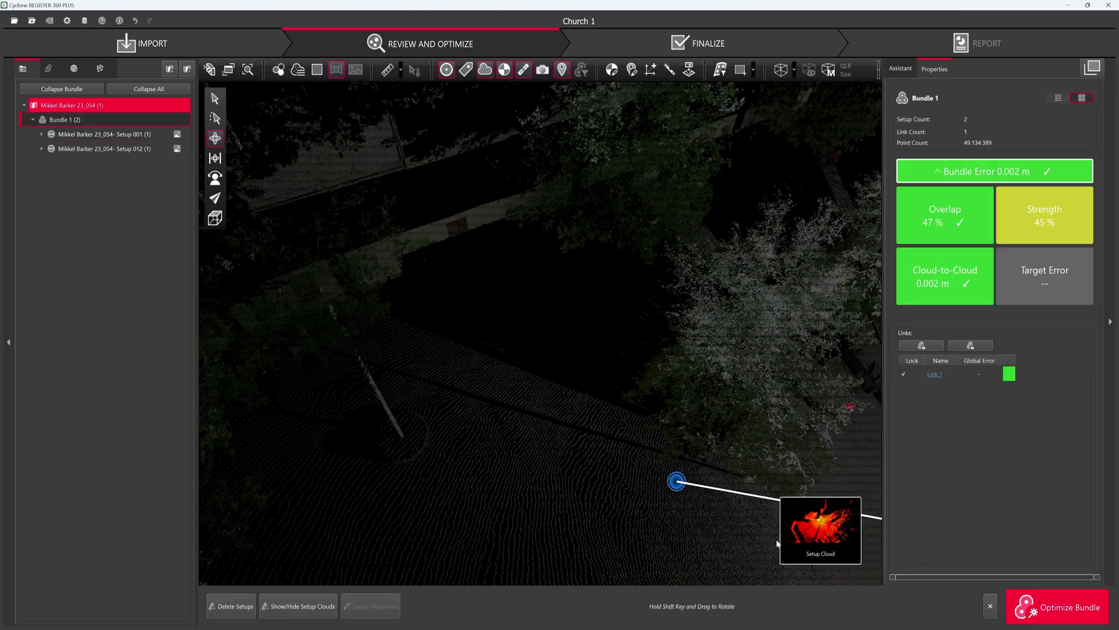
mouse_move(768, 544)
click(743, 540)
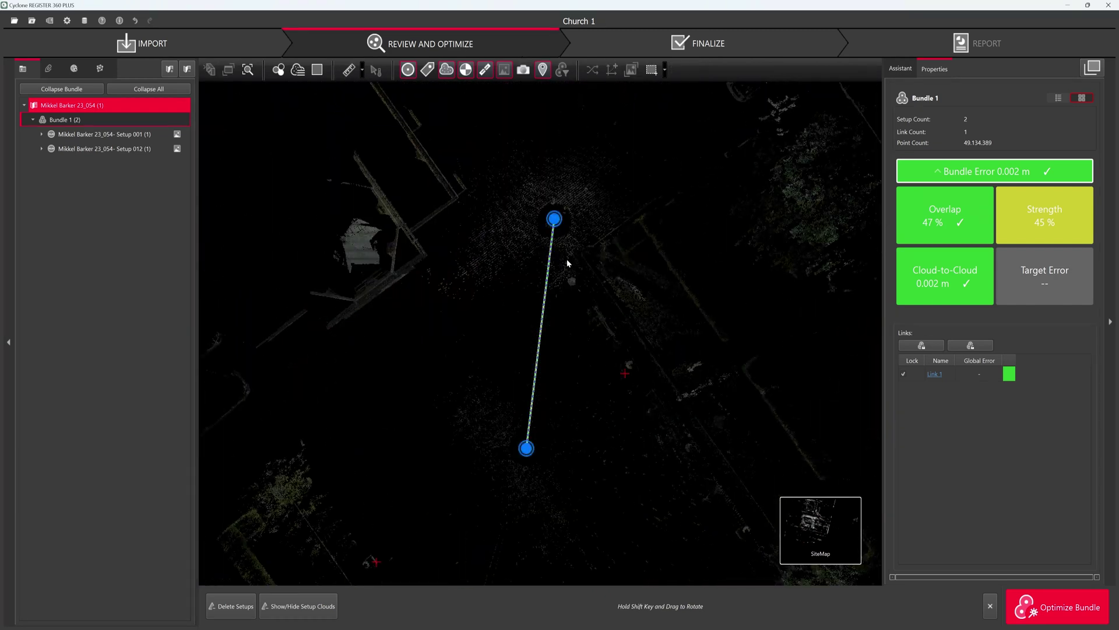
click(554, 220)
right_click(555, 220)
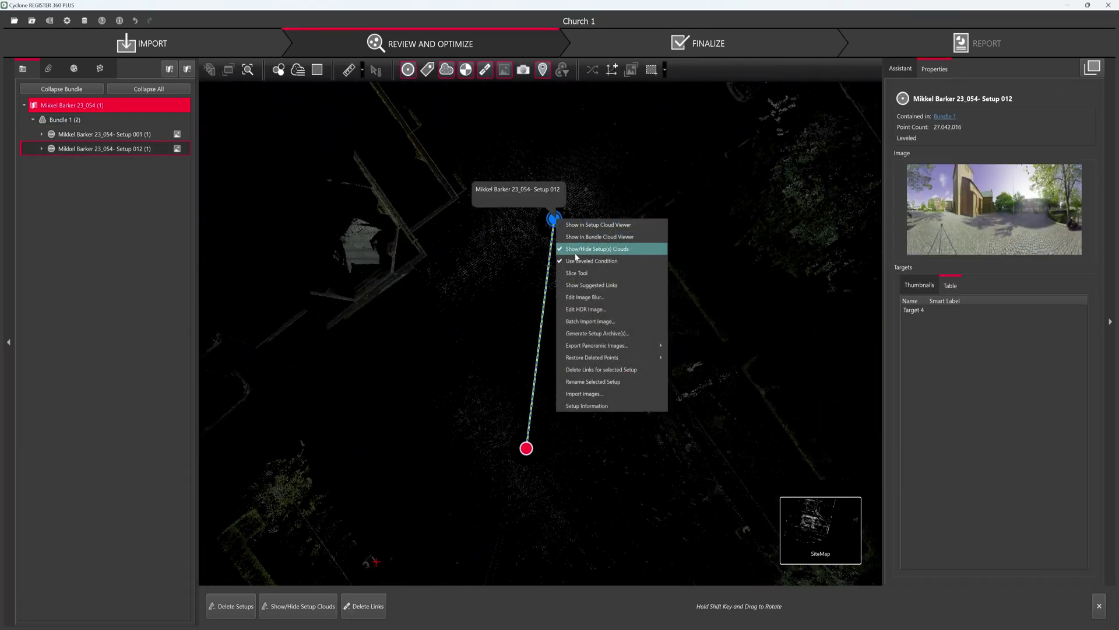
click(594, 238)
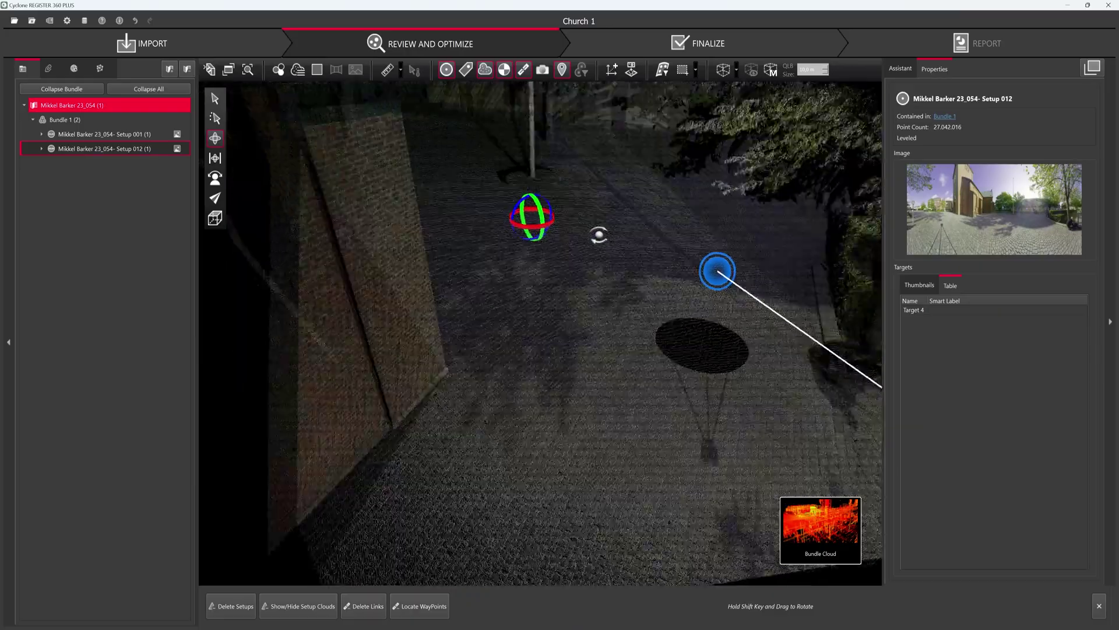
Locate the bollard beside the parked cars in the bundle cloud, and find it again in Setup 012's setup cloud.
drag(599, 235, 620, 242)
scroll(771, 178, up, 5)
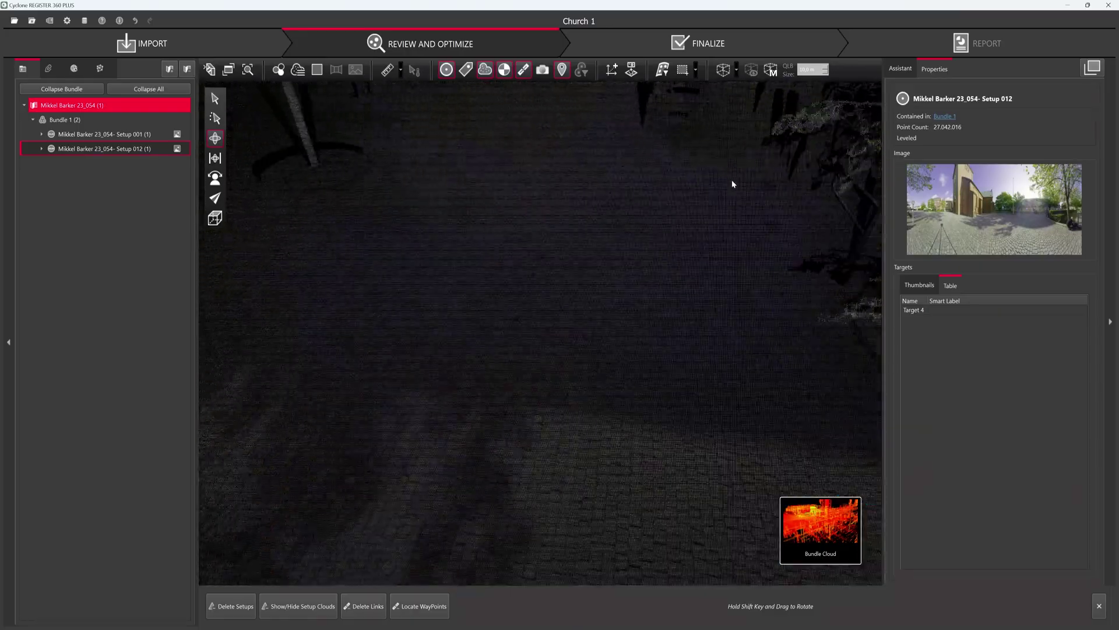
scroll(732, 182, up, 2)
right_drag(714, 181, 537, 322)
drag(546, 317, 614, 276)
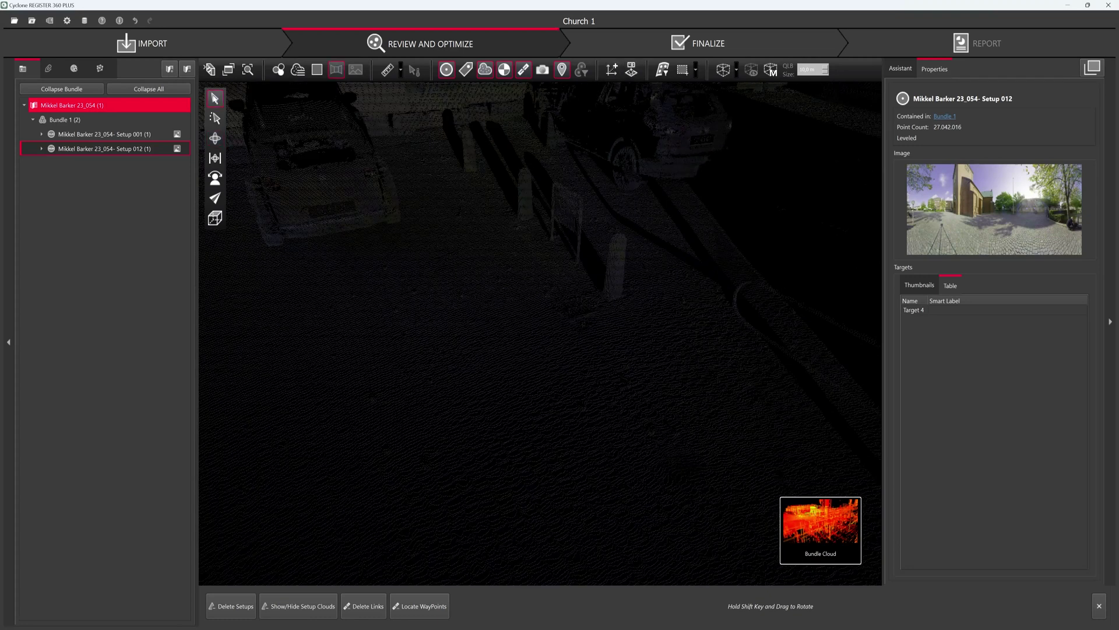
mouse_move(820, 531)
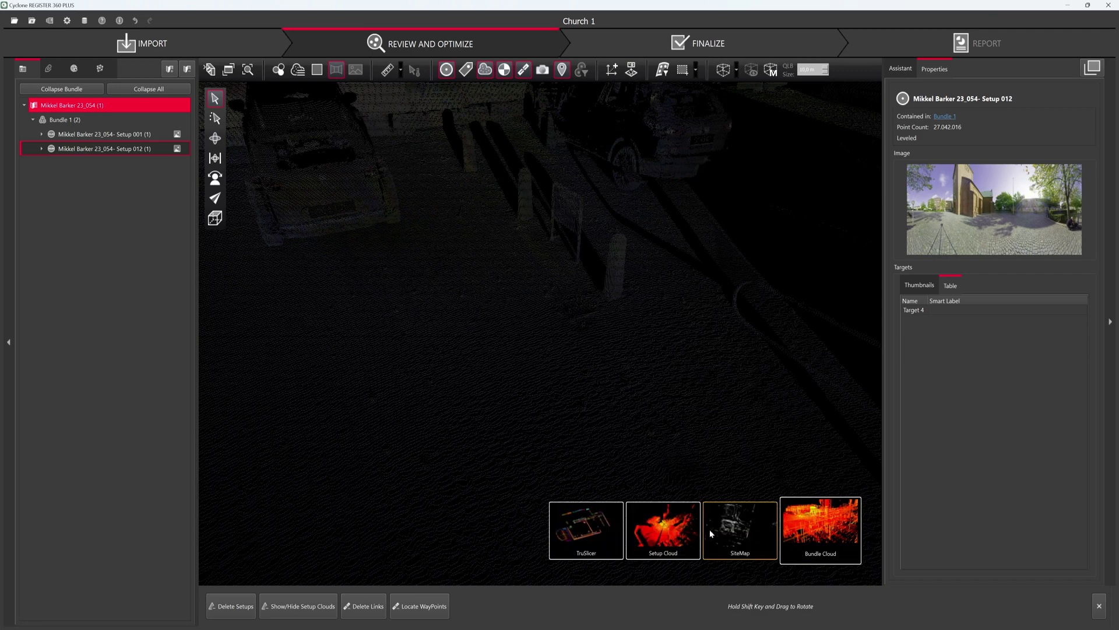
click(680, 531)
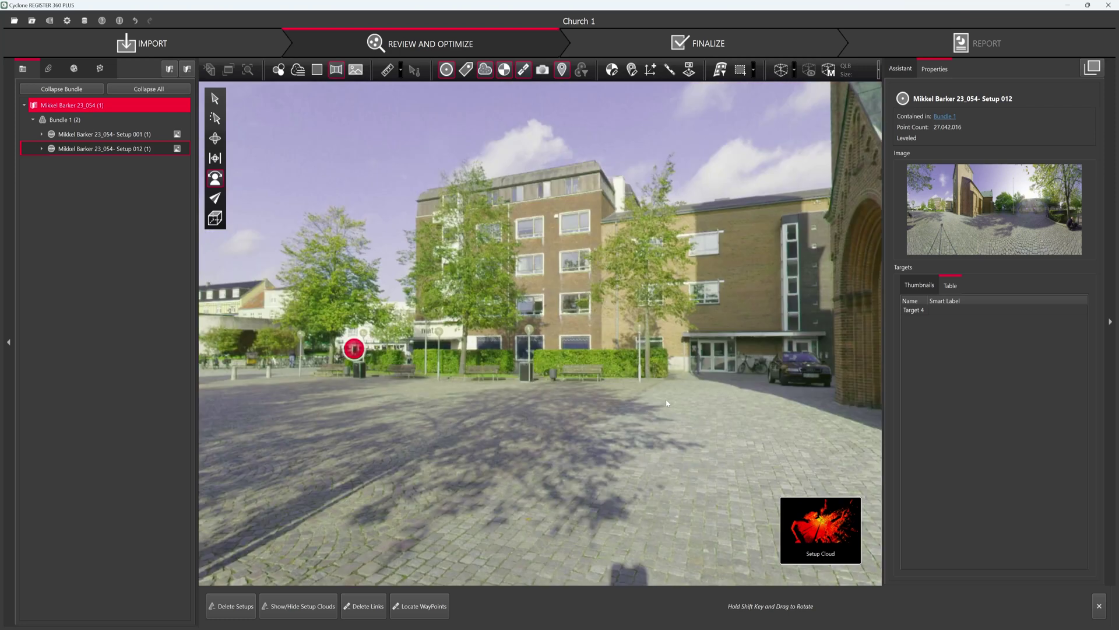
drag(663, 399, 493, 401)
scroll(470, 362, up, 5)
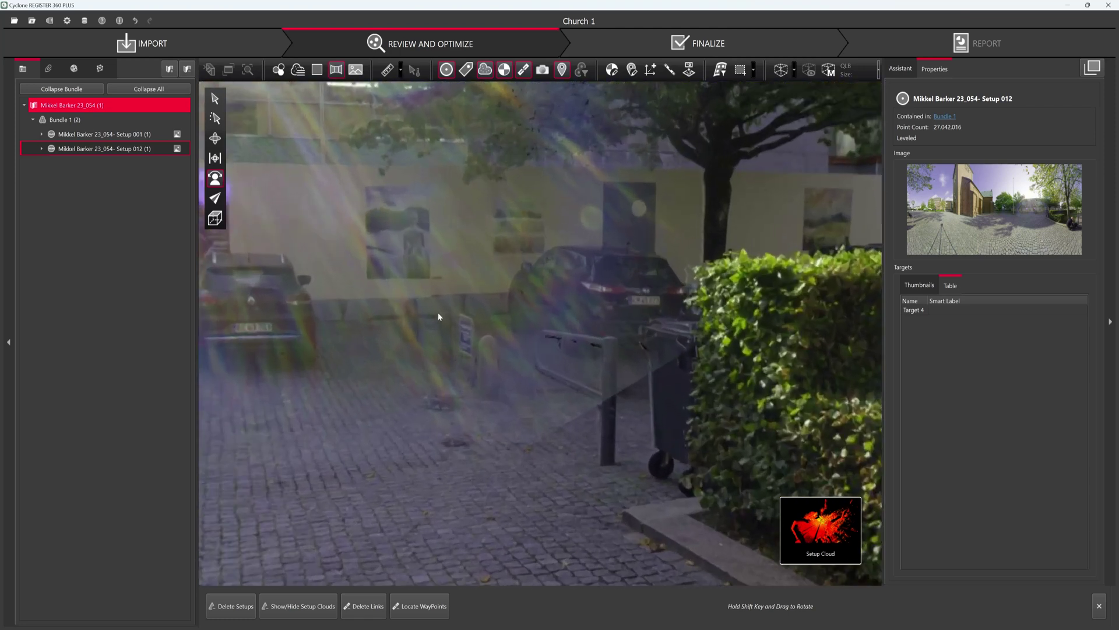
scroll(438, 317, down, 3)
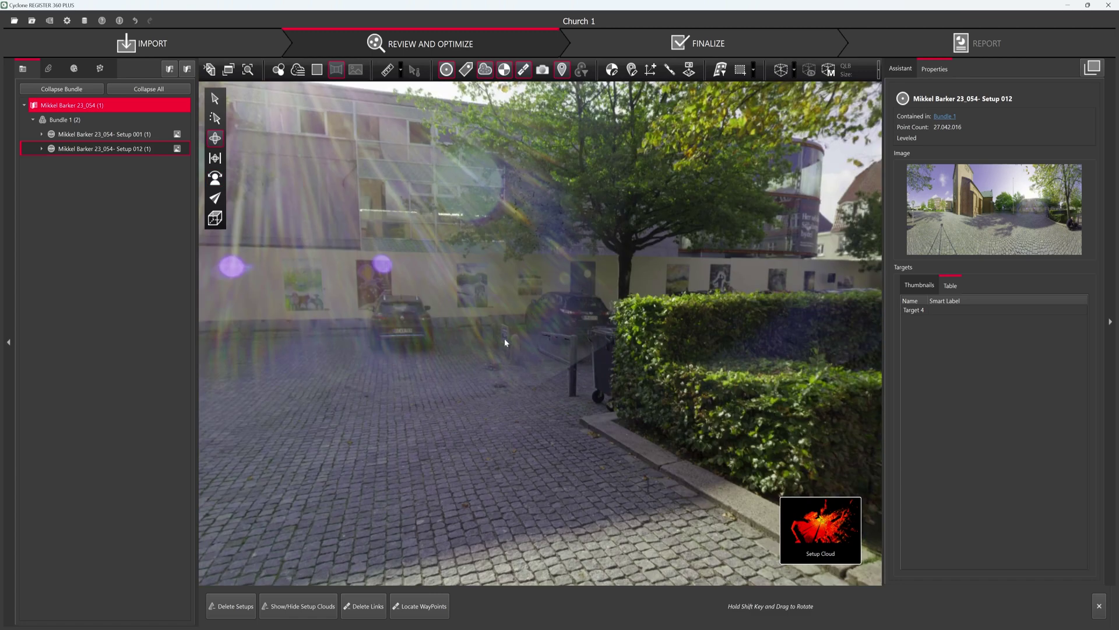
drag(505, 342, 512, 414)
mouse_move(432, 315)
mouse_down()
mouse_move(457, 369)
mouse_move(482, 358)
mouse_move(512, 364)
mouse_move(427, 323)
mouse_up()
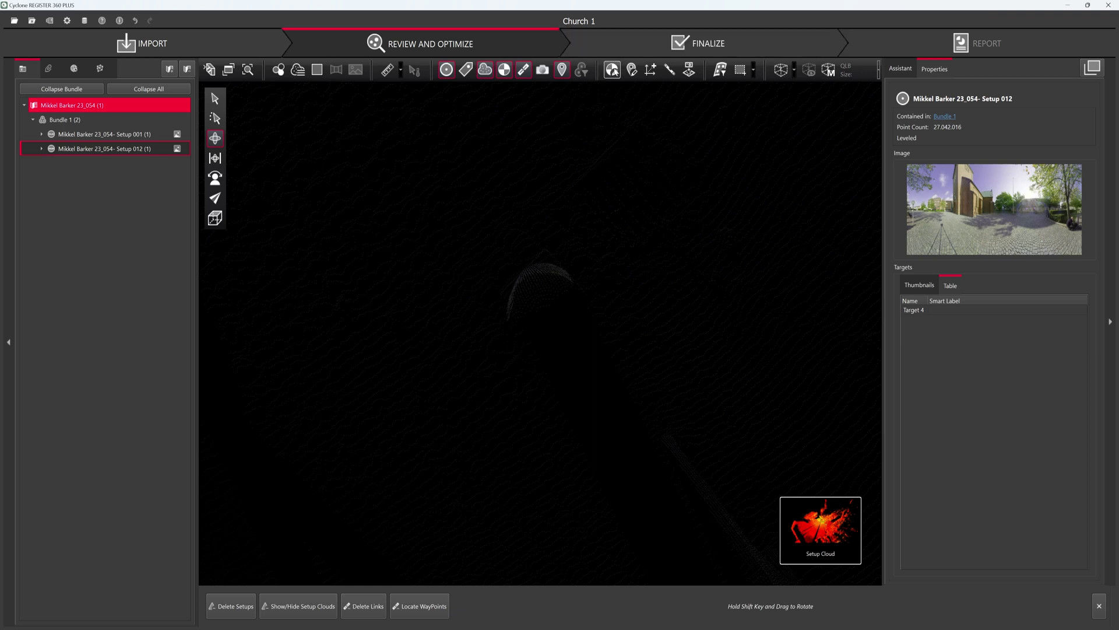
Place a virtual target on top of the bollard in the Setup 012 cloud, and check its position from the side.
click(613, 70)
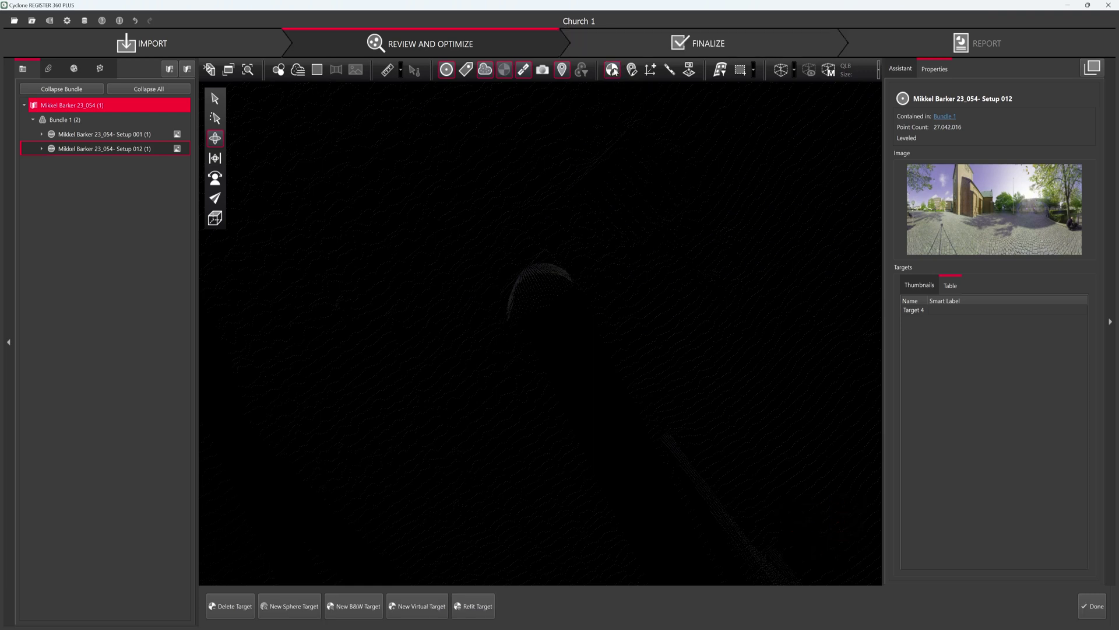
click(416, 607)
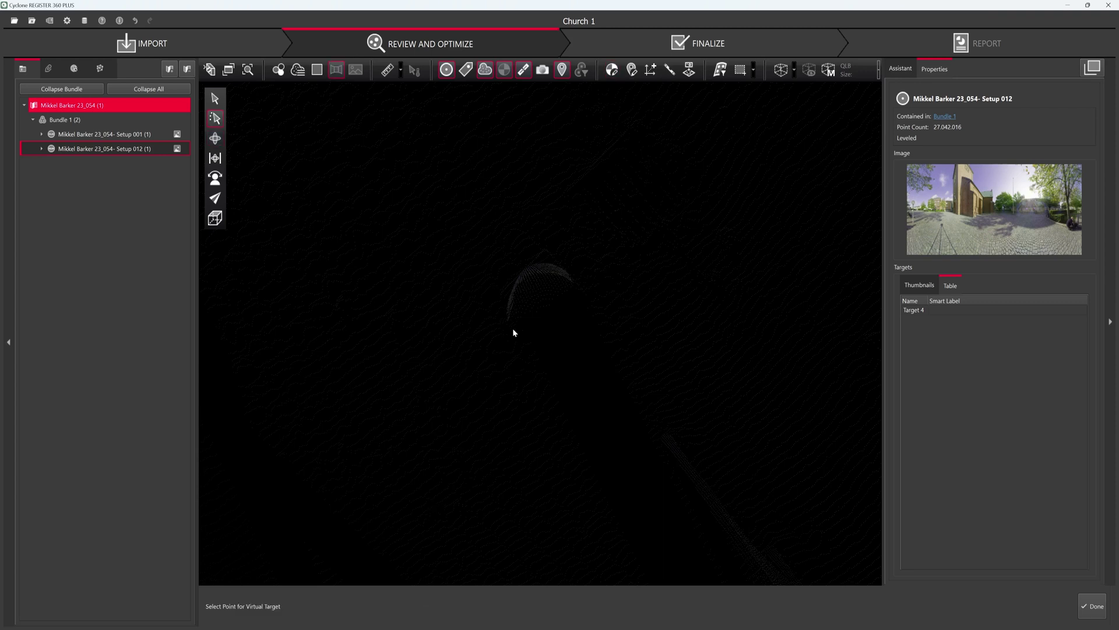
click(544, 306)
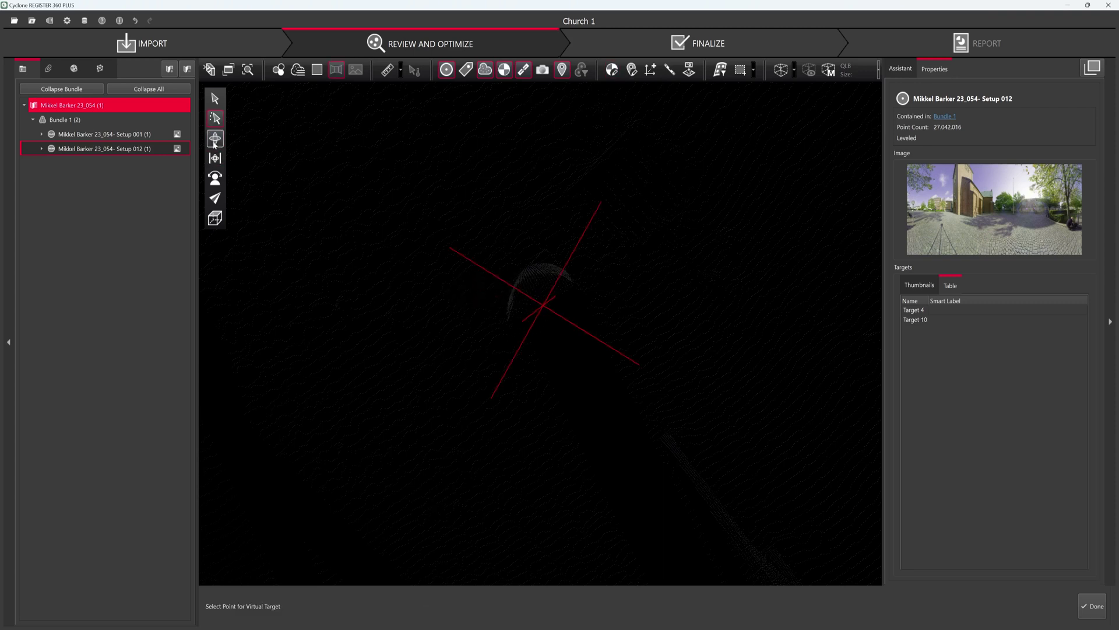
drag(480, 344, 520, 296)
right_drag(539, 276, 542, 323)
mouse_move(542, 323)
mouse_down()
mouse_move(512, 379)
mouse_move(618, 297)
mouse_move(564, 319)
mouse_up()
Set Target 4's smart label to 3.
double_click(950, 310)
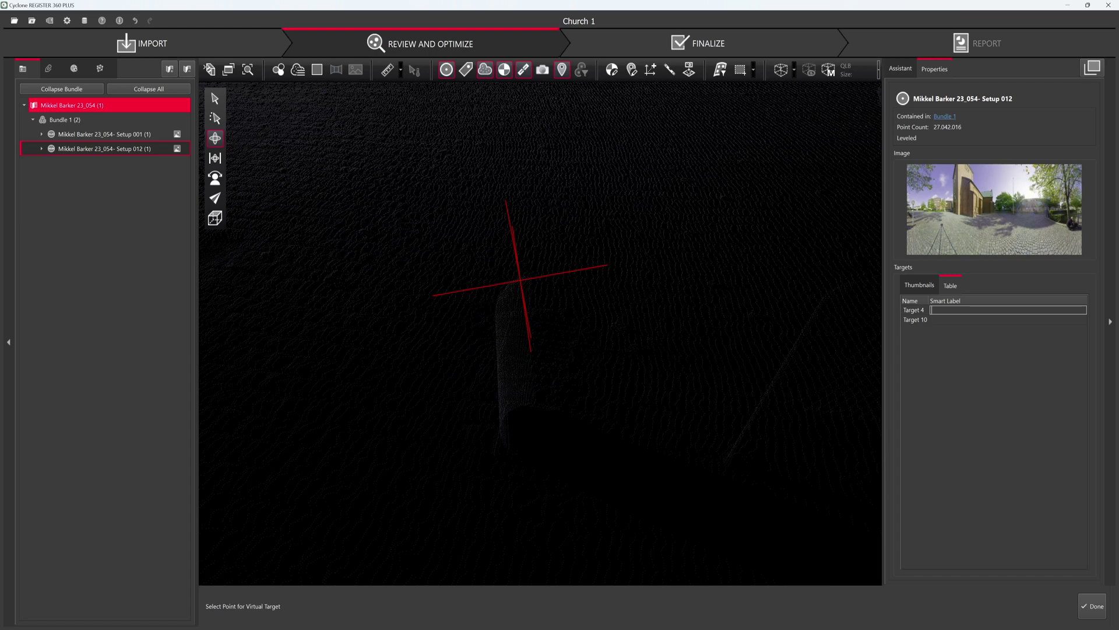
text(3)
key(Return)
Examine where the targets lie around the two linked setups in the cloud, and return to the site map overview.
scroll(576, 307, down, 10)
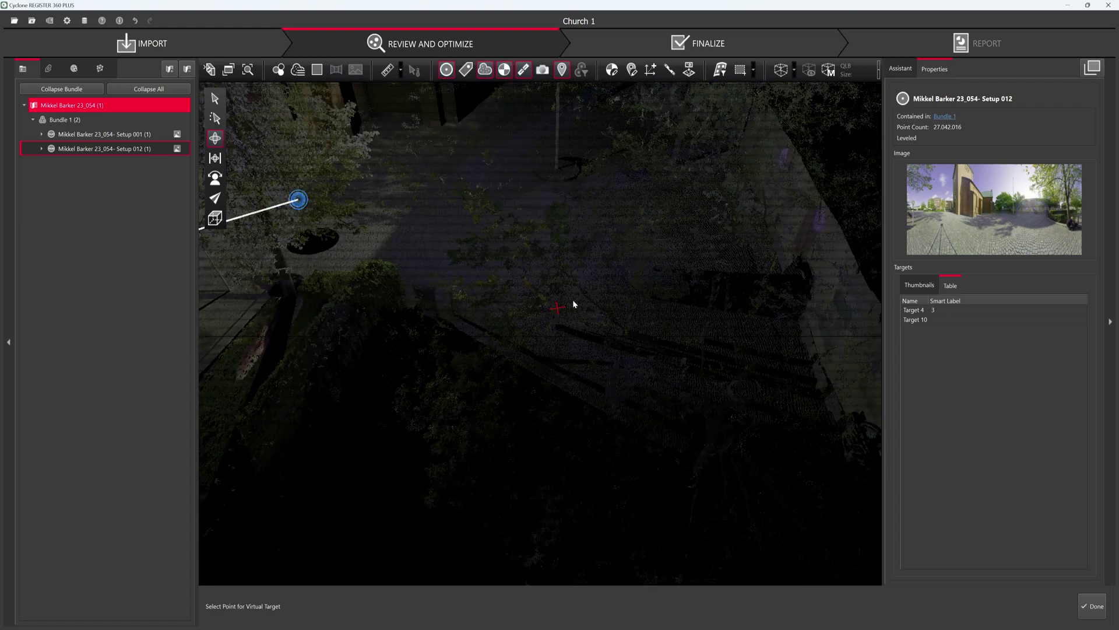
drag(586, 282, 506, 285)
scroll(697, 275, down, 3)
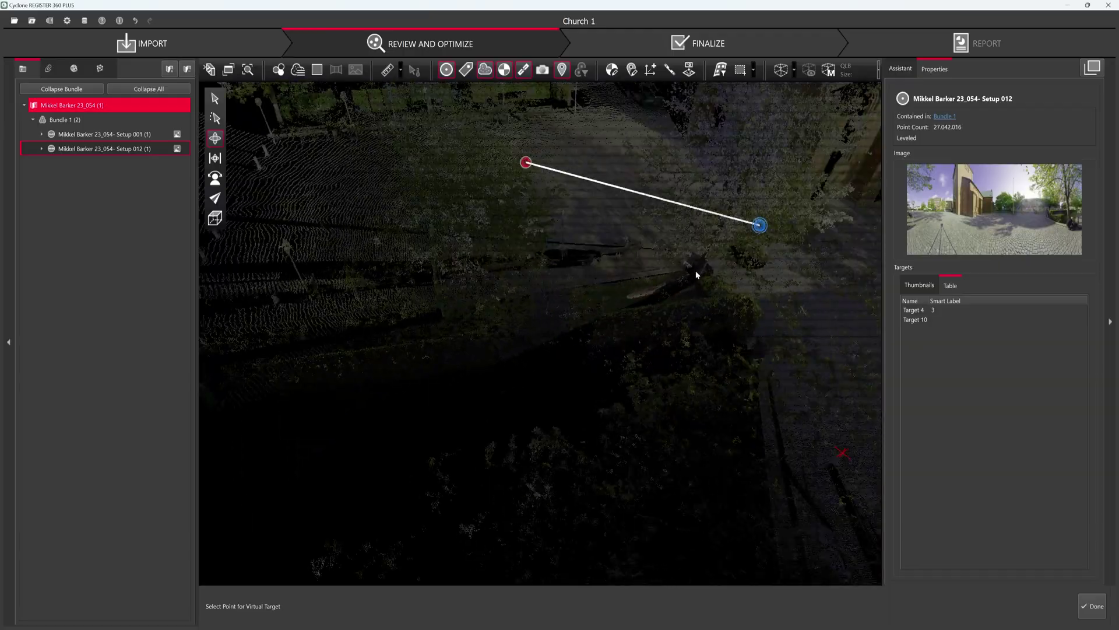
middle_drag(657, 263, 574, 296)
drag(578, 297, 292, 350)
middle_drag(720, 318, 373, 328)
scroll(513, 314, down, 3)
drag(628, 295, 310, 249)
click(63, 108)
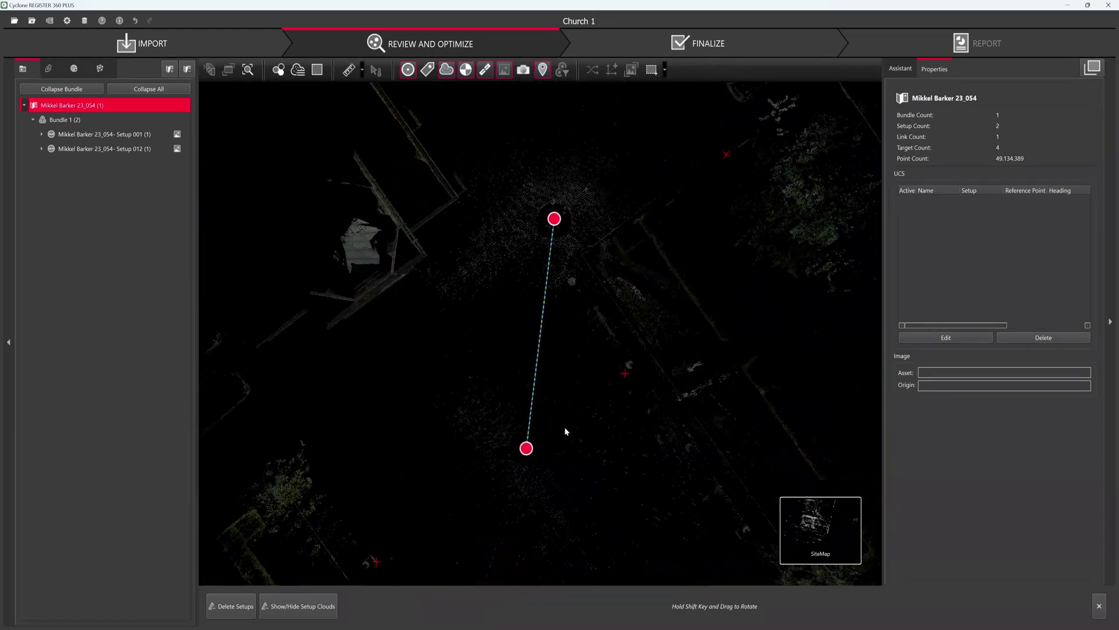
In Setup 001, set the smart label of Target 7 to 1 and that of Target 9 to 2.
click(626, 377)
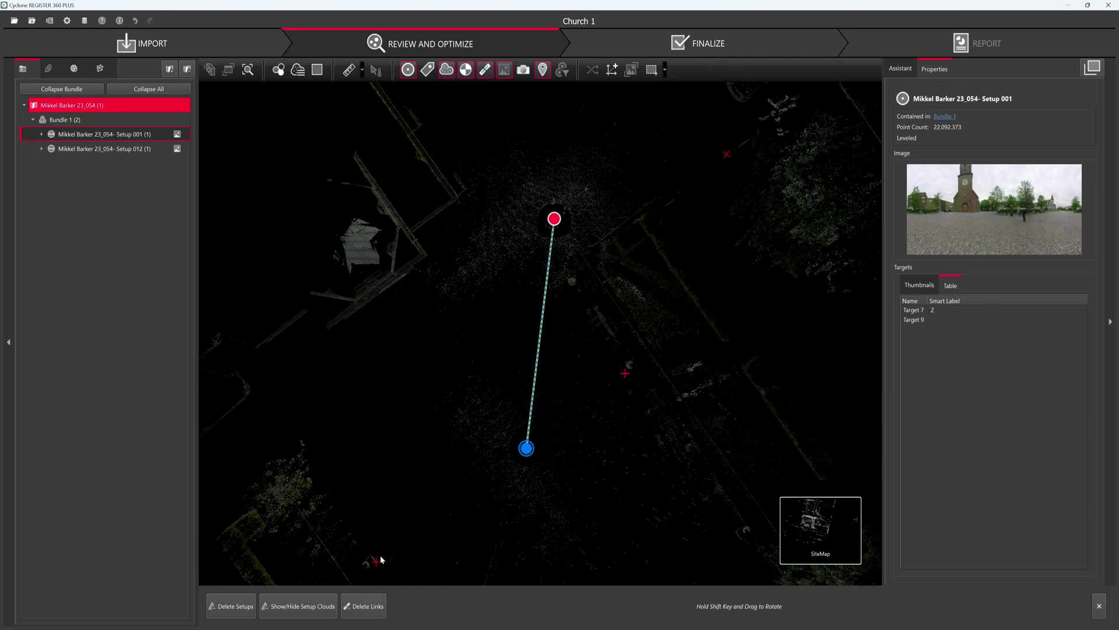
double_click(934, 312)
text(1)
click(944, 323)
mouse_move(376, 564)
mouse_move(627, 374)
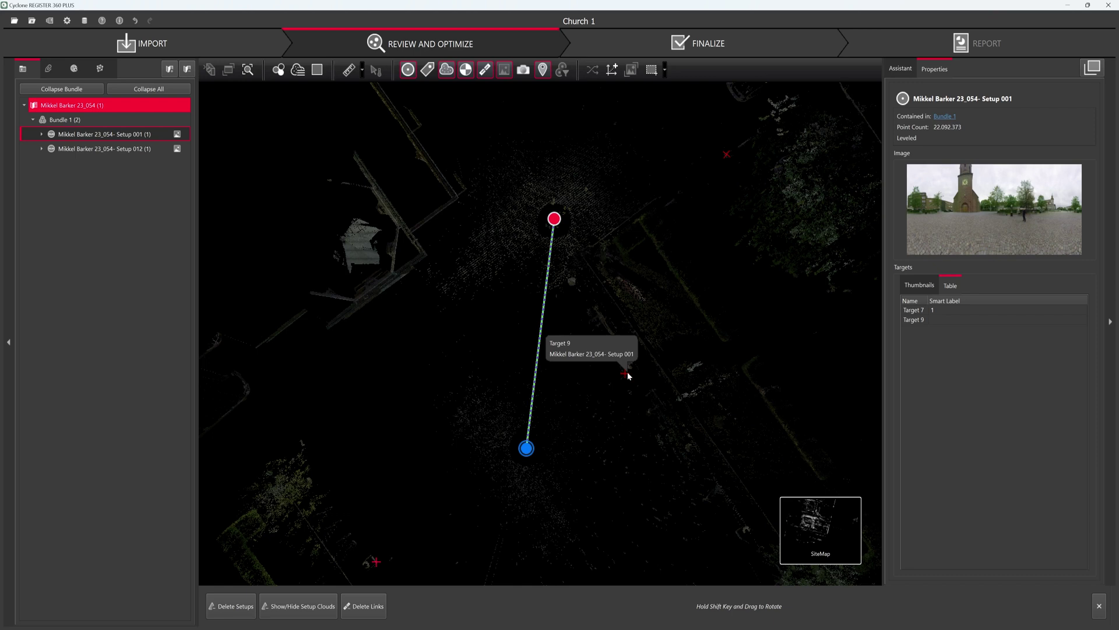
double_click(967, 322)
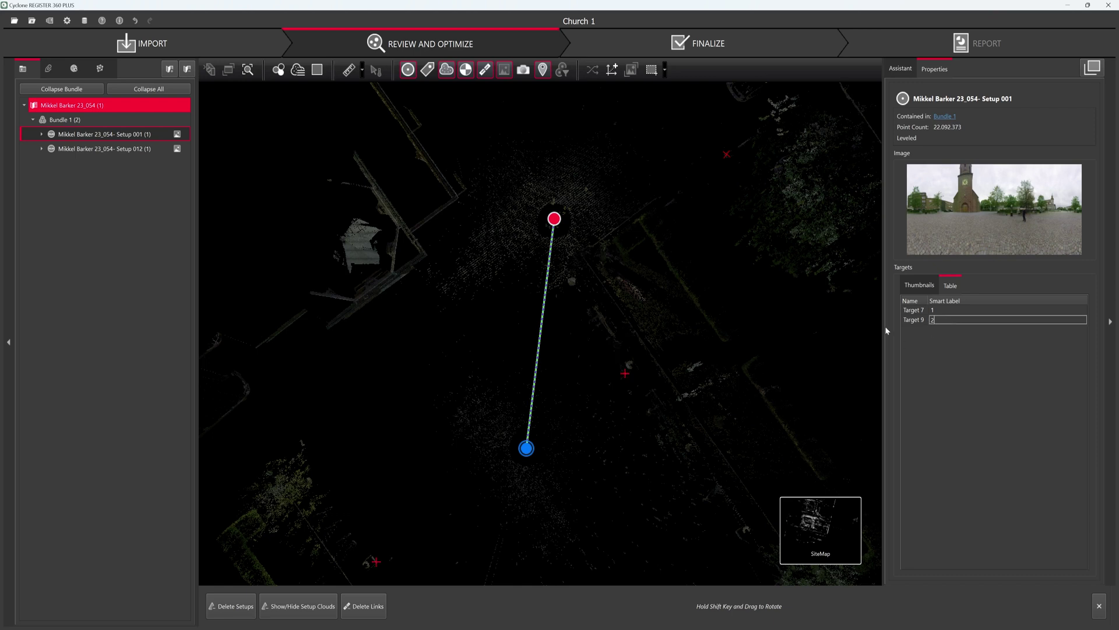
In Setup 012, clear Target 4's smart label, set Target 10's smart label to 3, and check the labels on the site map.
mouse_move(728, 157)
click(726, 155)
double_click(933, 312)
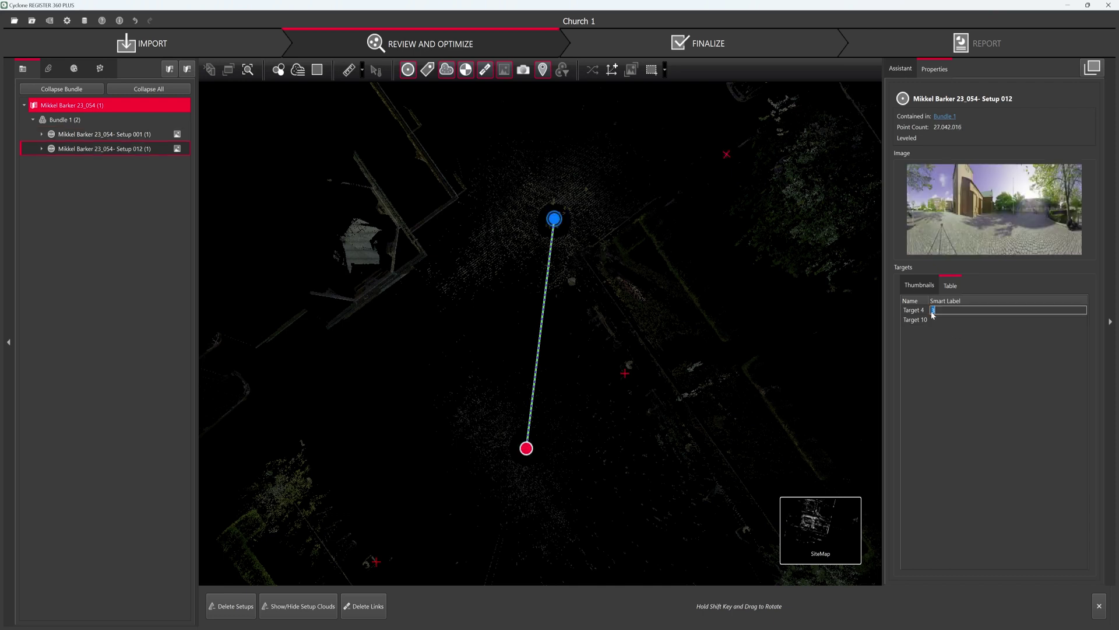
double_click(940, 321)
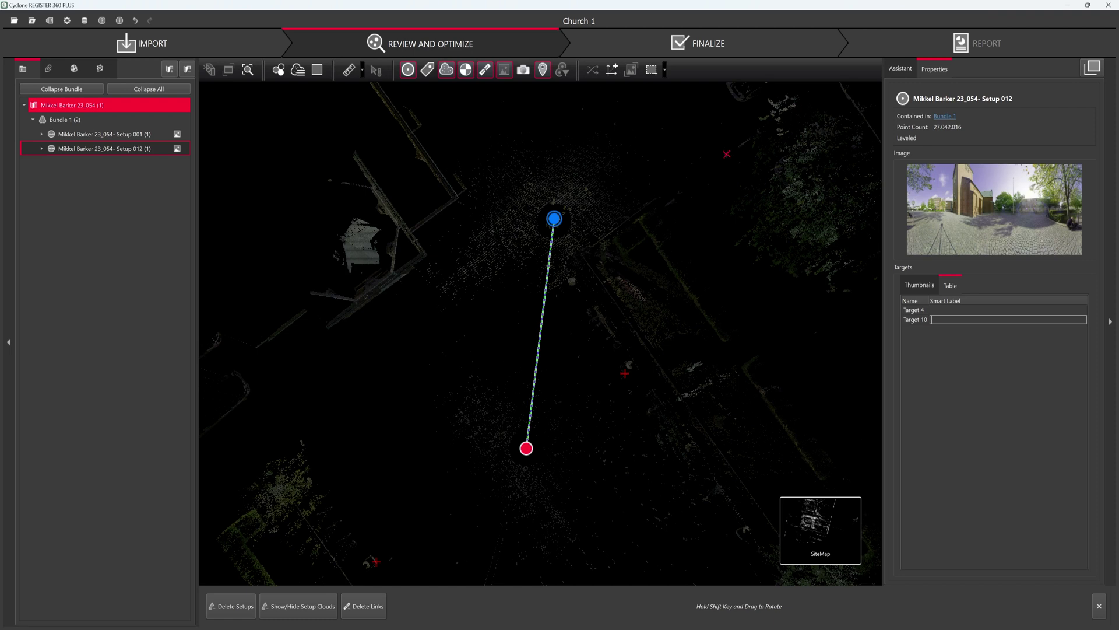
click(939, 360)
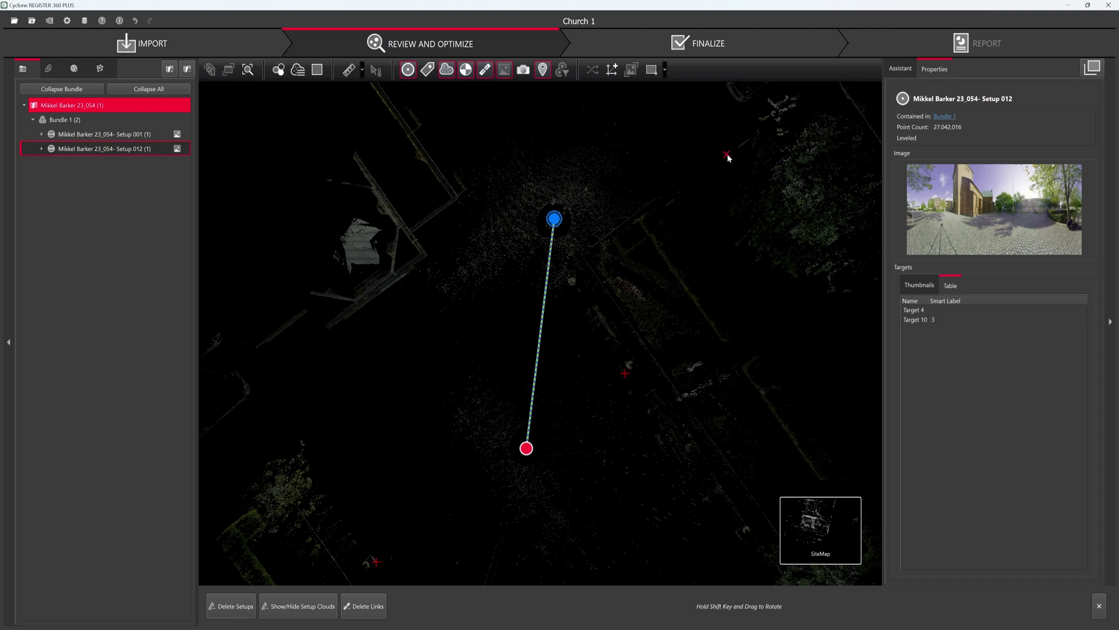
mouse_move(727, 156)
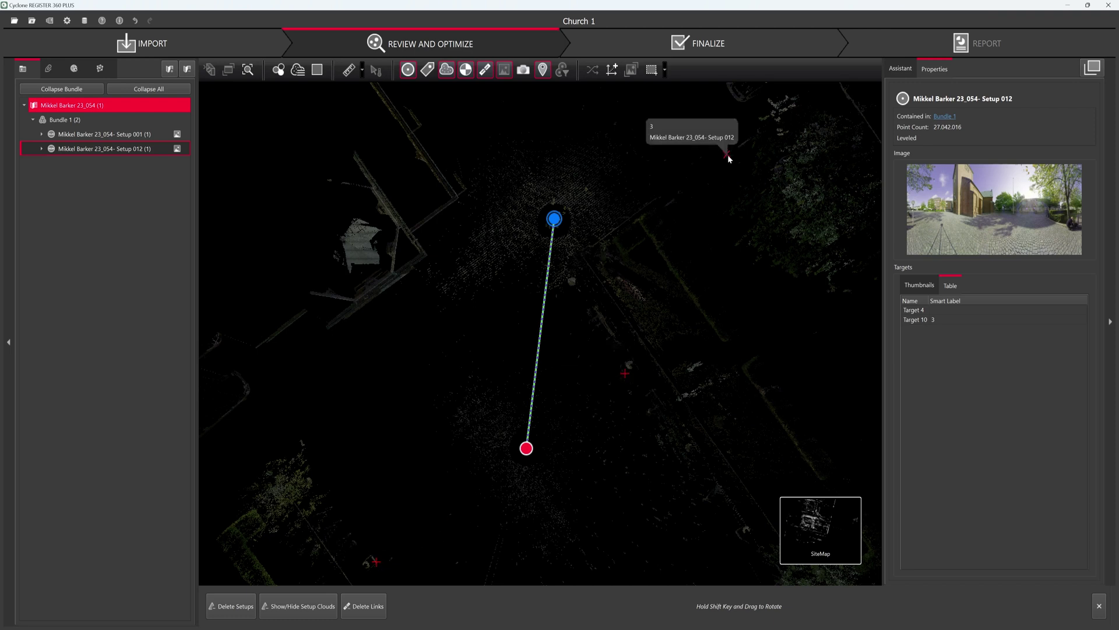
mouse_move(622, 376)
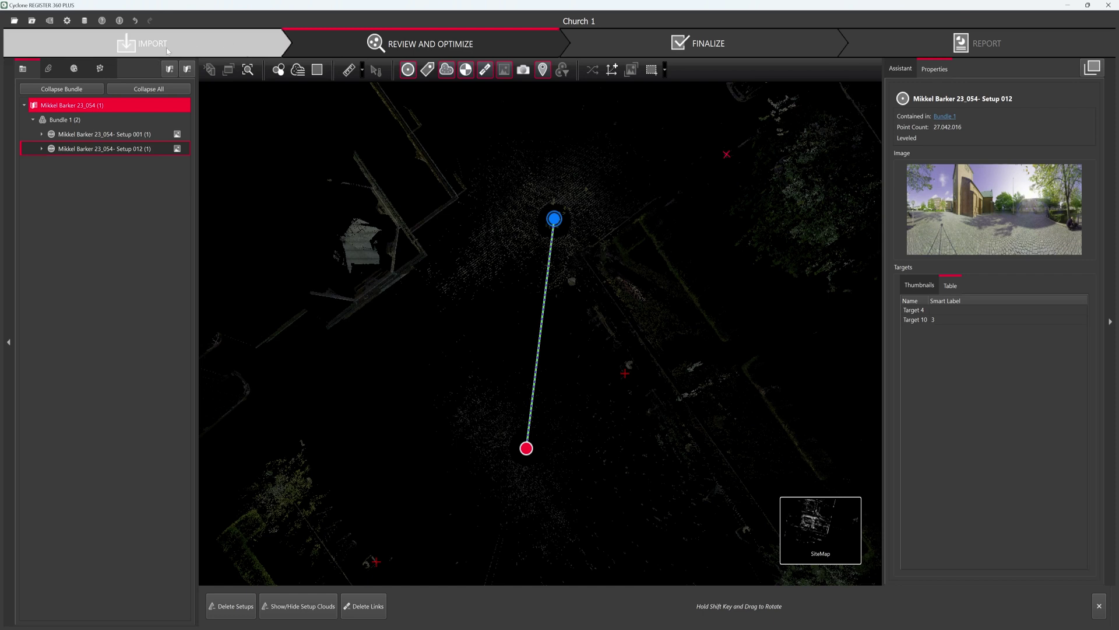
Load the desktop file 23_054_Scan_opmaaling_DKTM2.txt in the import stage, with its purpose set to control points by rule.
click(149, 45)
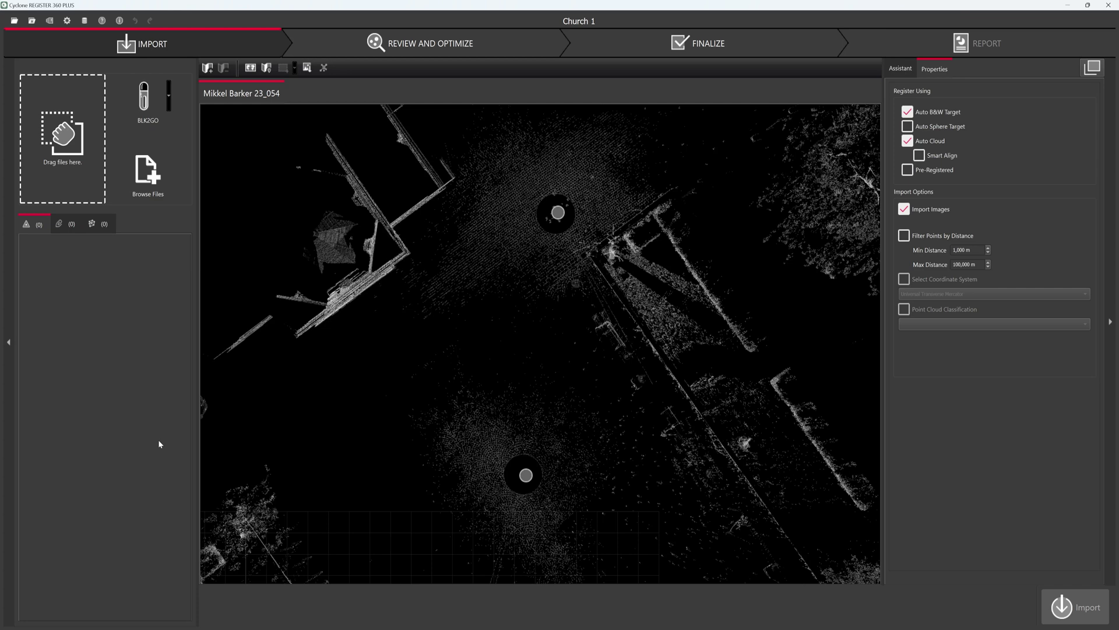
key(super+d)
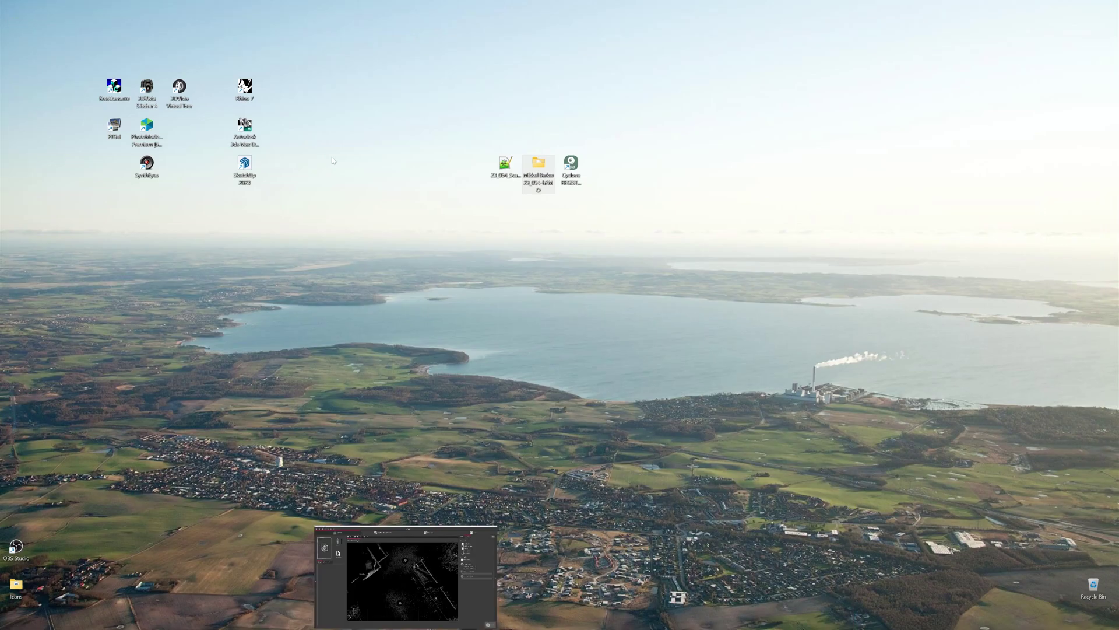
drag(505, 163, 204, 338)
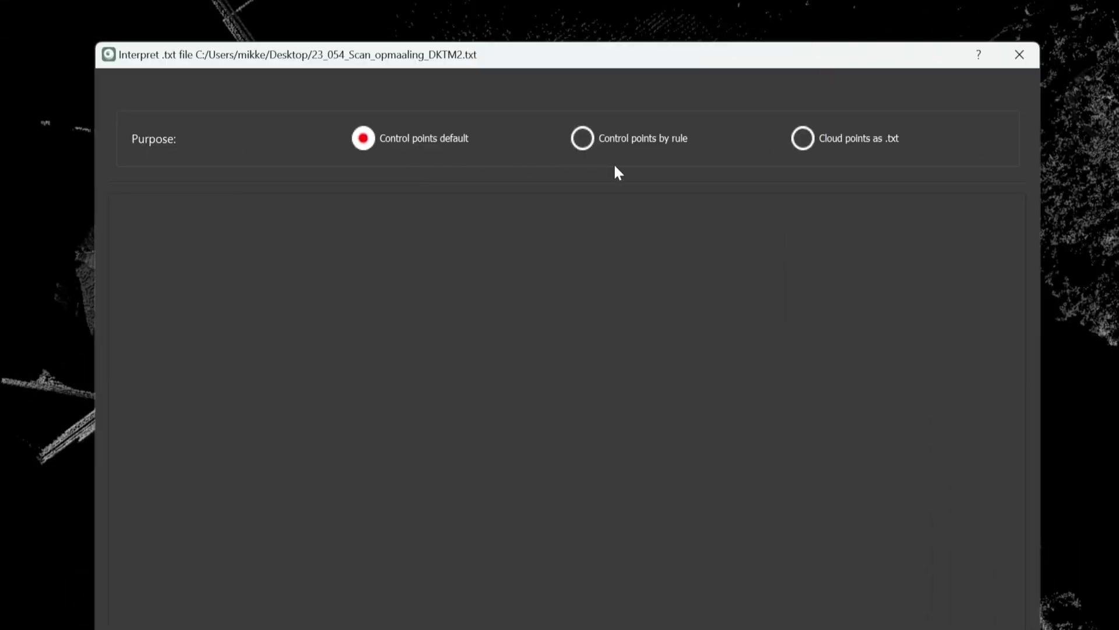
click(592, 141)
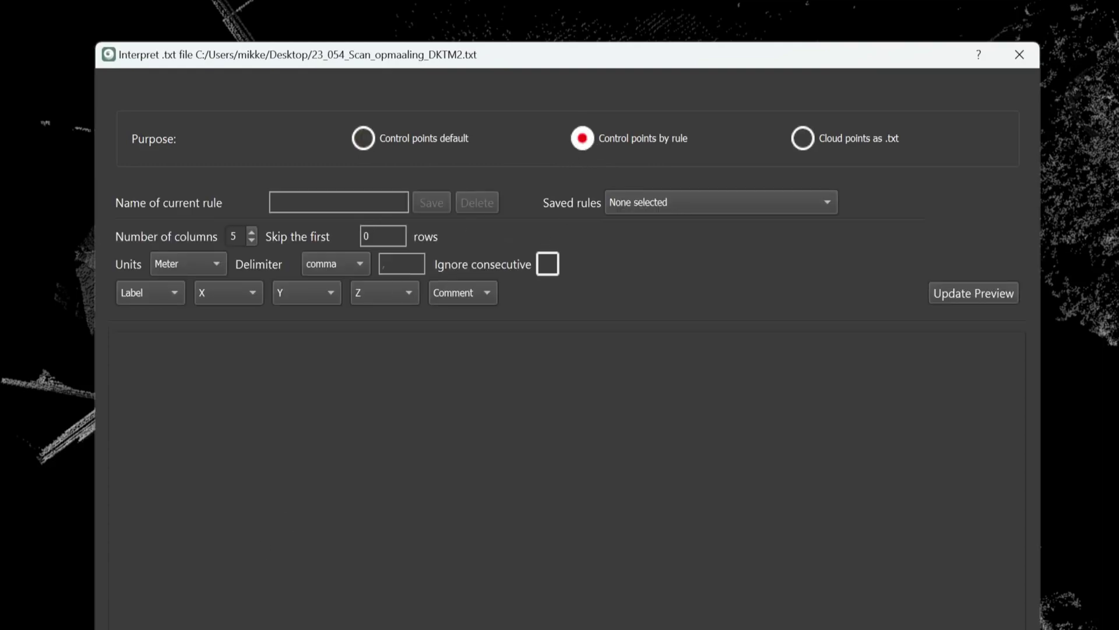
Switch to Notepad++ to inspect the separators between the coordinate file's columns, and close it.
key(alt+Tab)
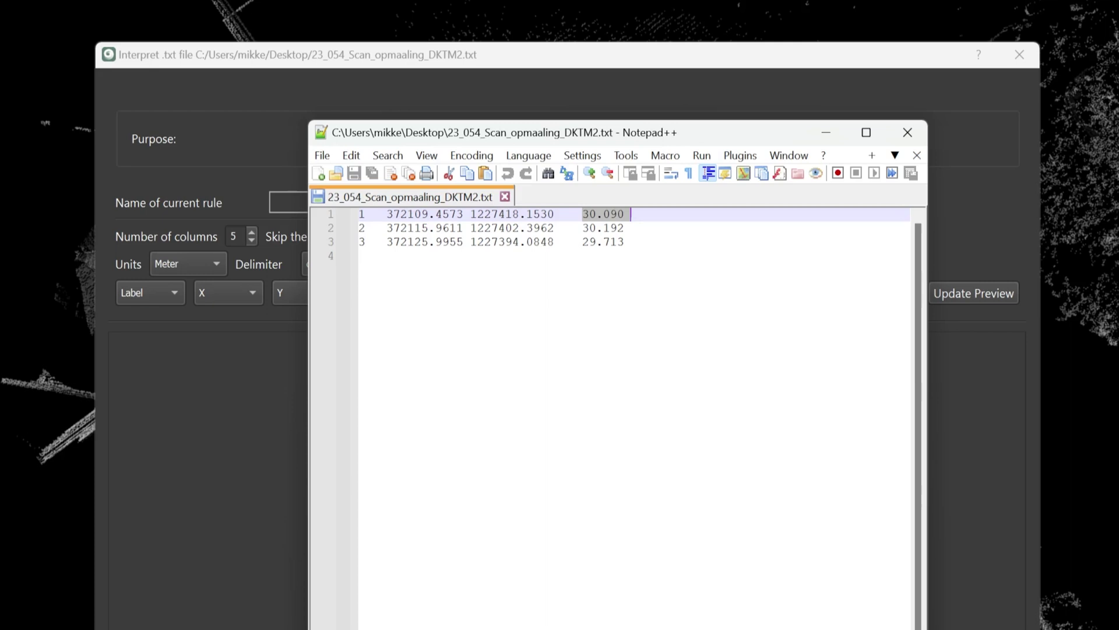
drag(367, 215, 385, 214)
drag(477, 137, 693, 237)
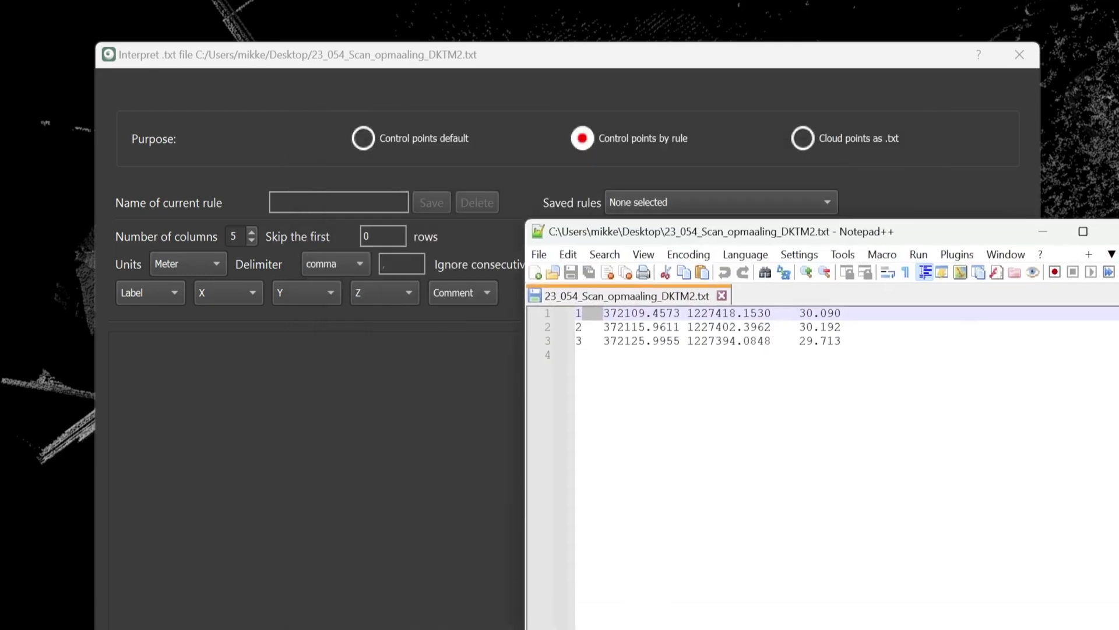
drag(681, 314, 687, 314)
drag(766, 313, 799, 314)
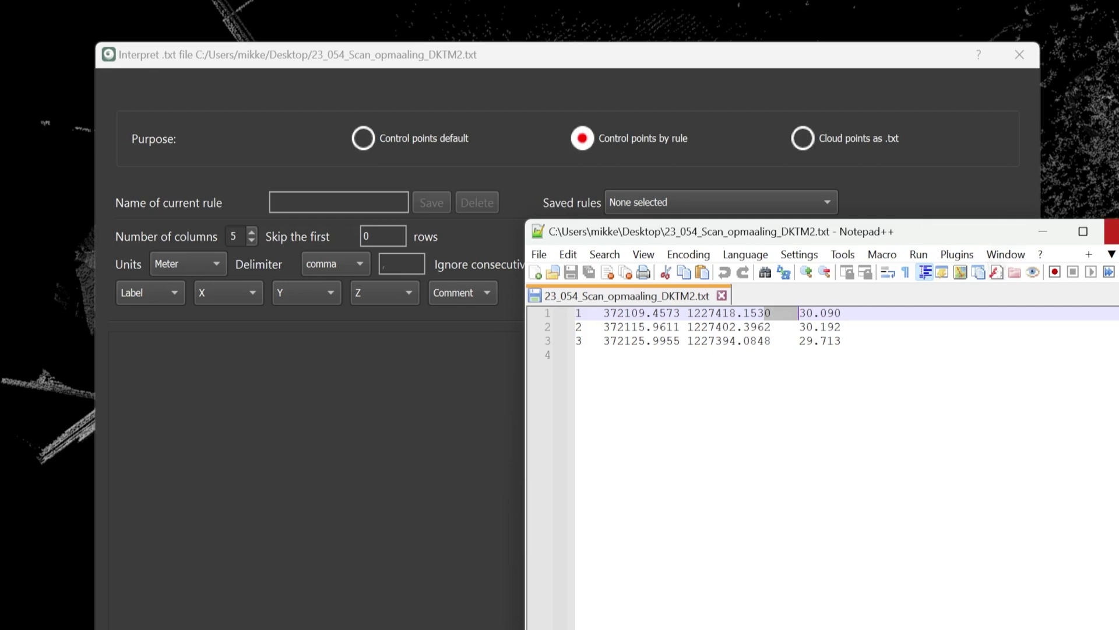
click(1116, 232)
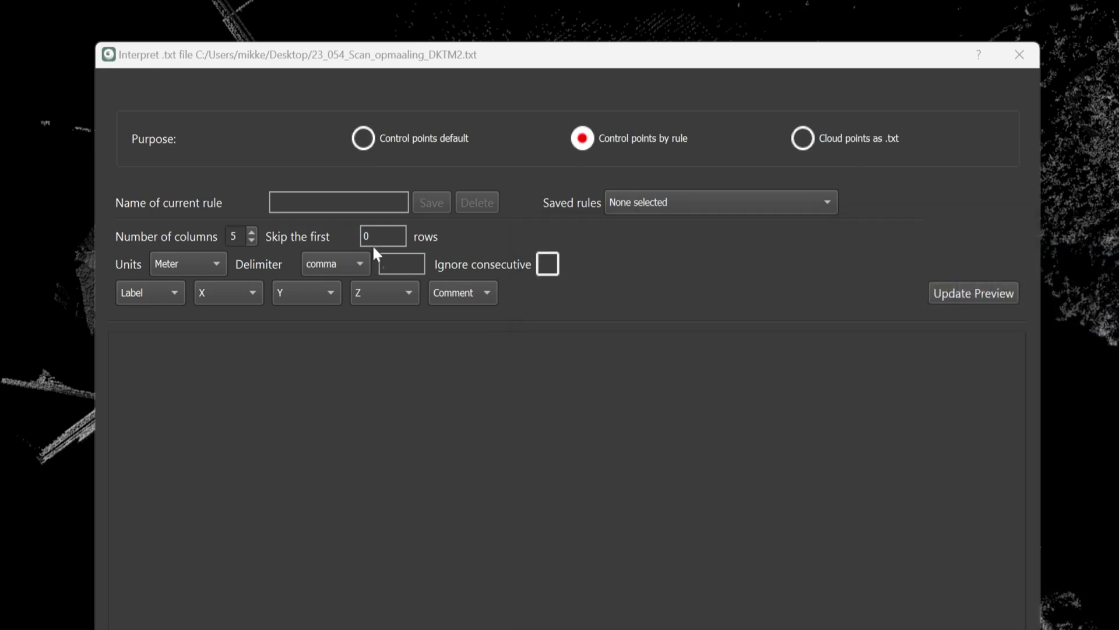
Set the import rule to 4 columns with a tab delimiter and update the coordinate preview.
click(252, 239)
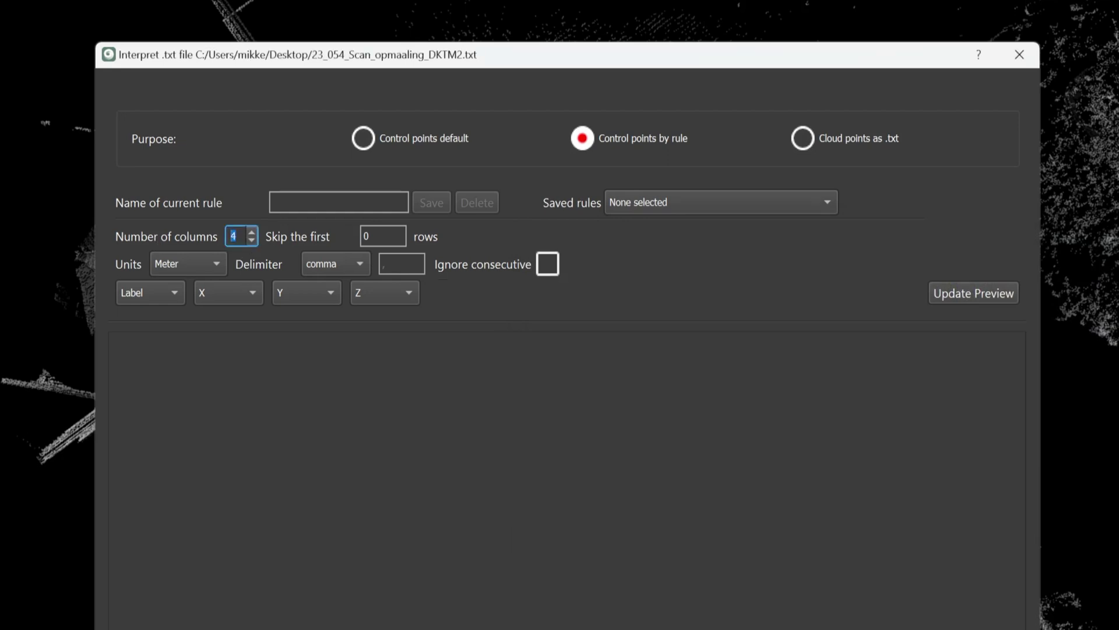
click(352, 265)
click(324, 352)
click(990, 297)
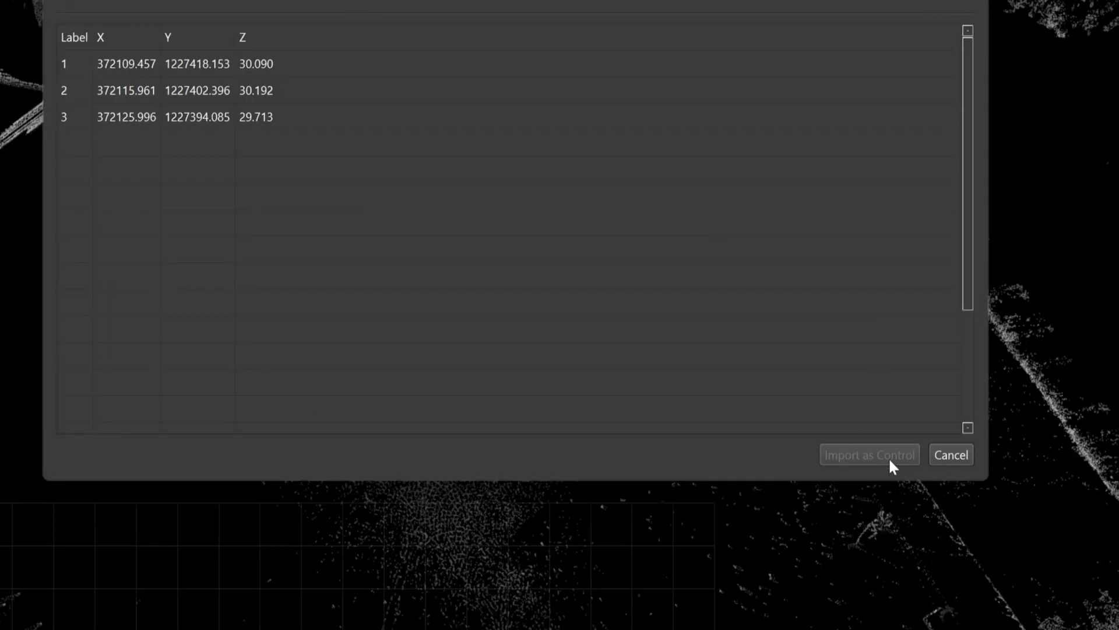
Save the current interpretation rule under the name coordinates.
mouse_move(893, 457)
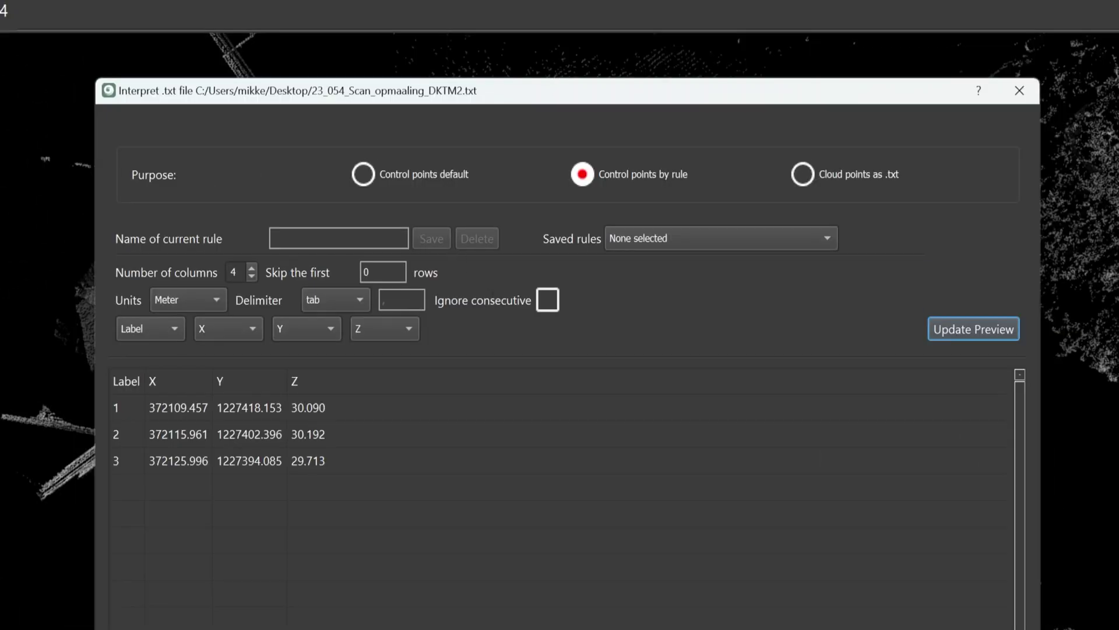
click(339, 238)
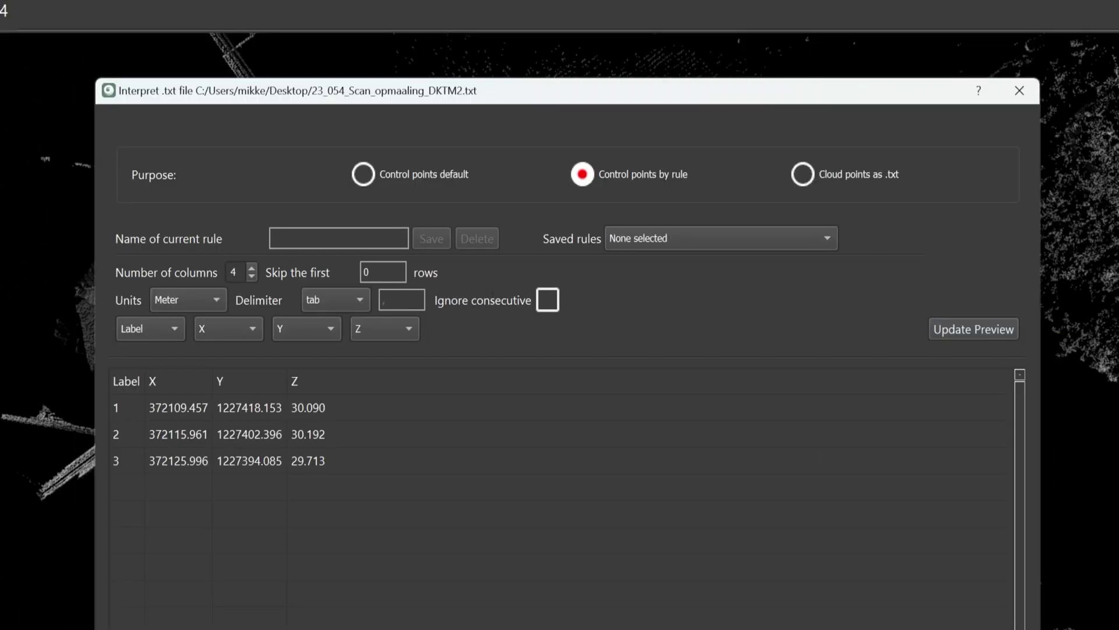
text(doordinates)
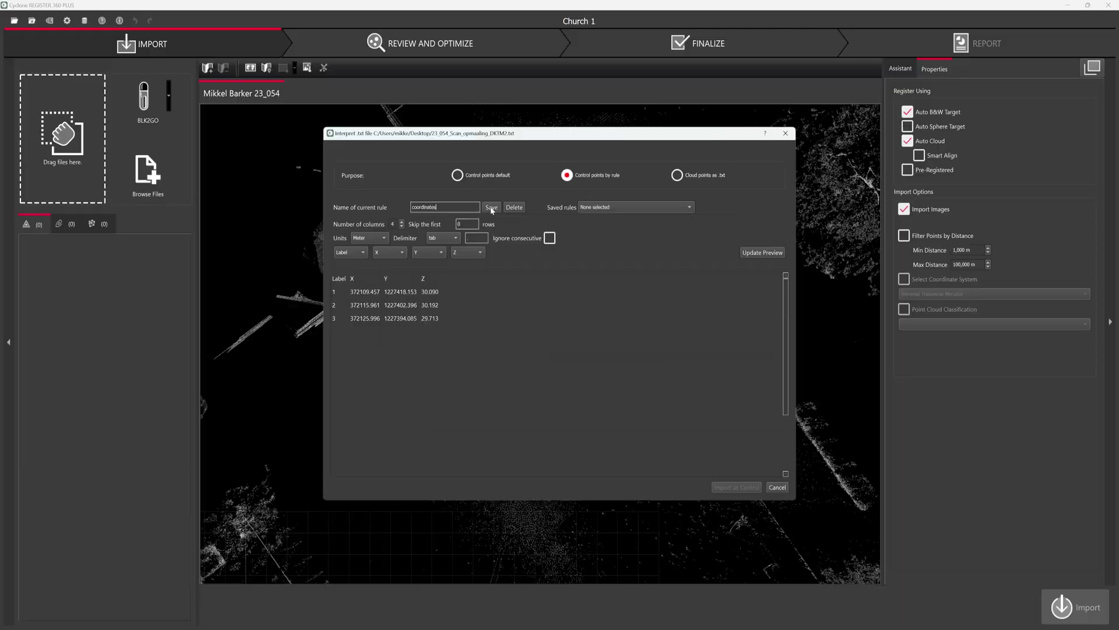
click(491, 208)
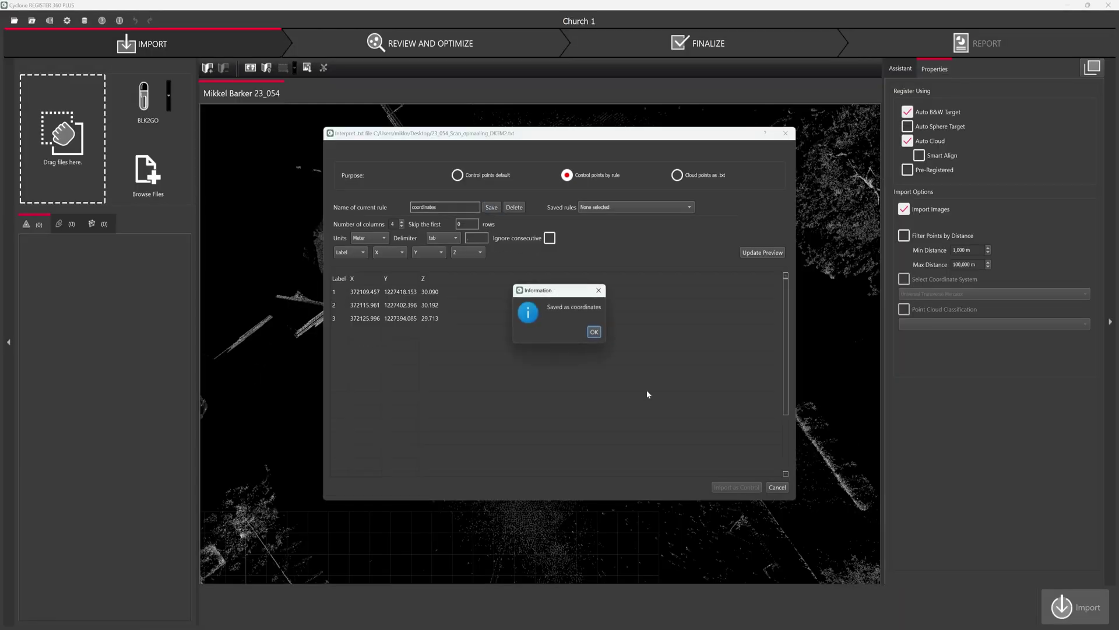
click(594, 332)
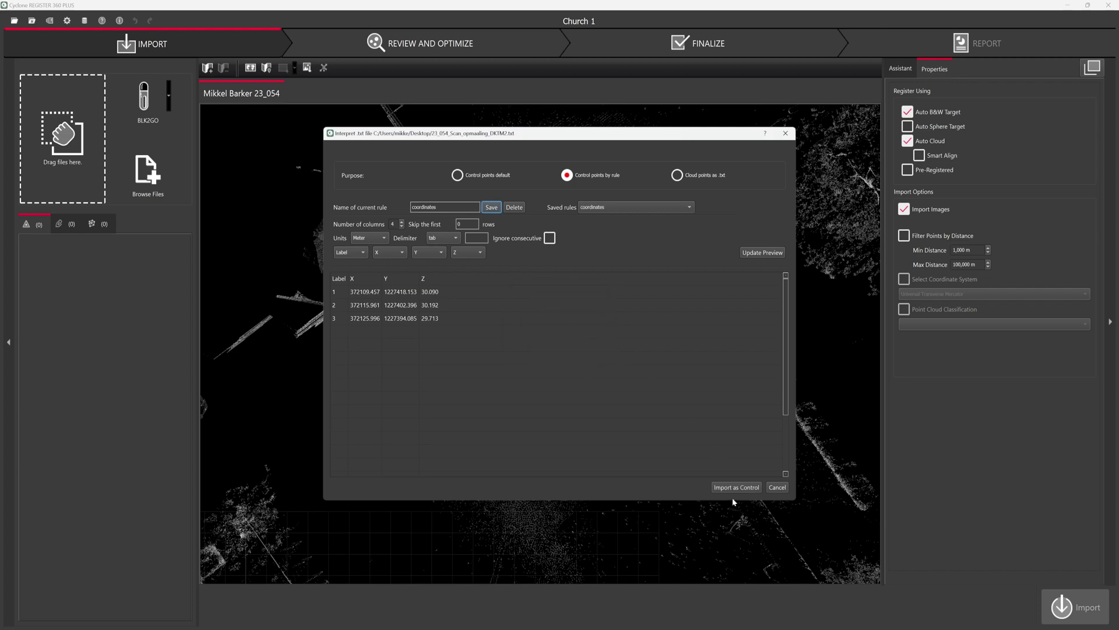
Import the coordinates as control points with Auto B&W Target turned off, and dismiss the import results.
click(736, 487)
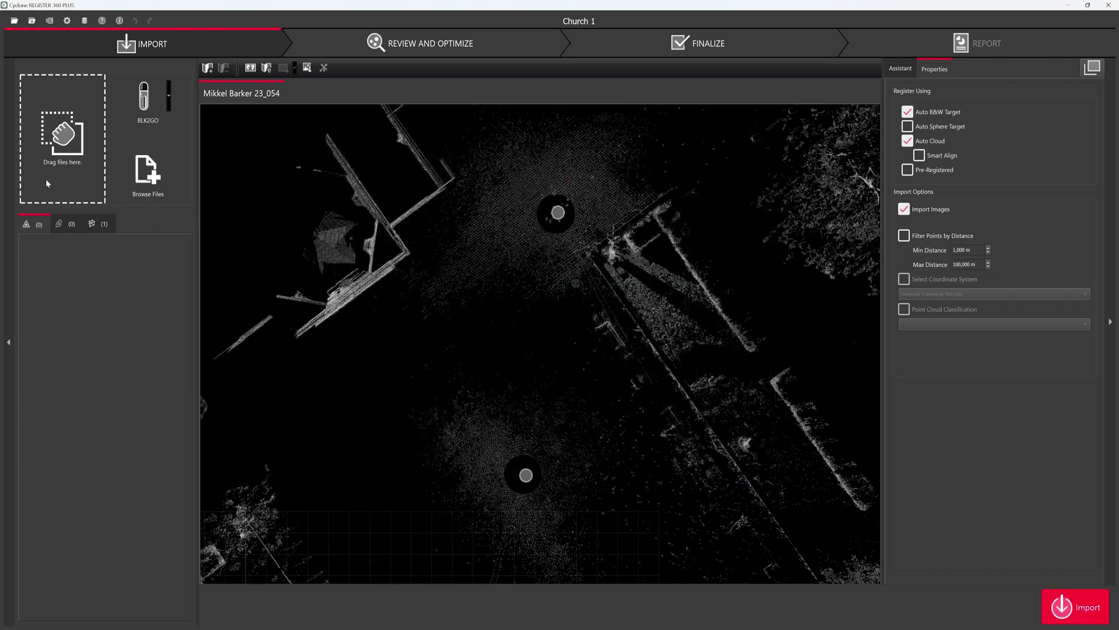
click(909, 112)
click(1084, 614)
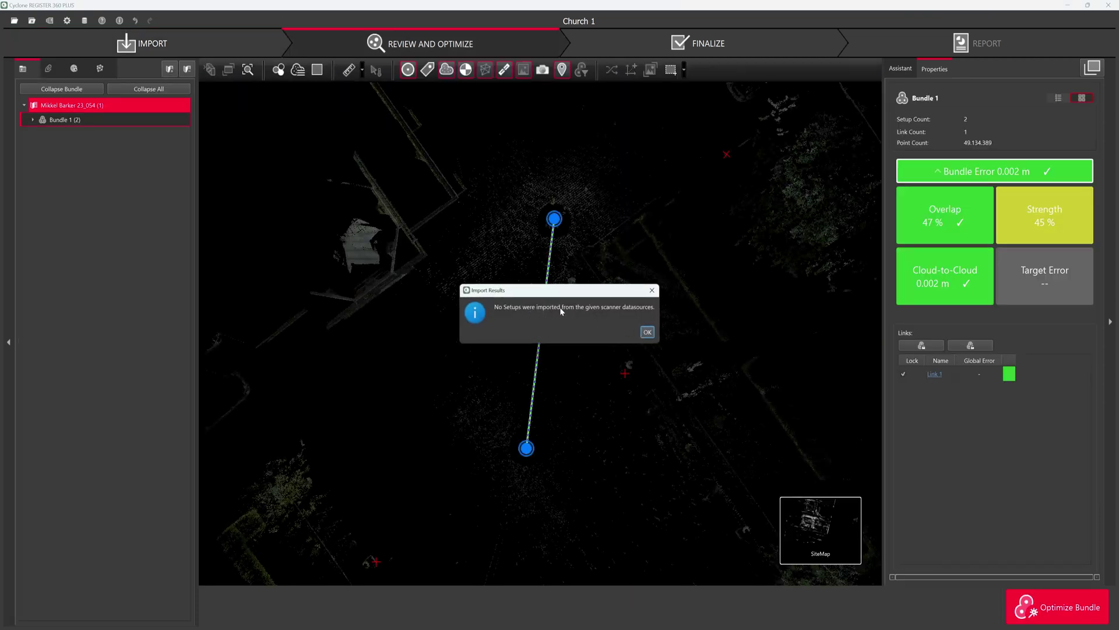
click(647, 332)
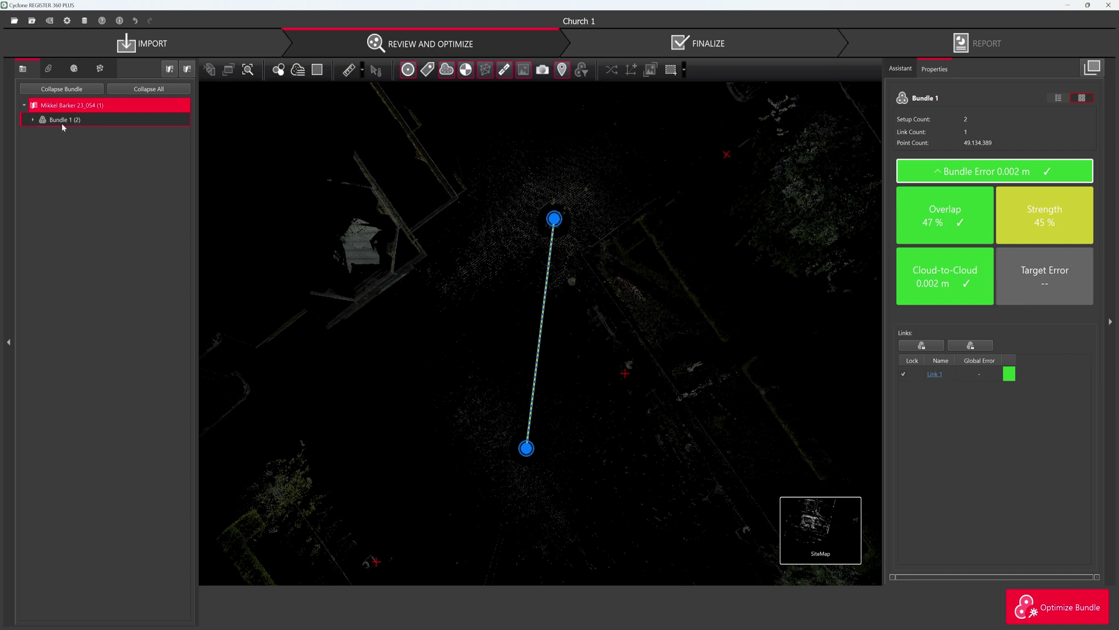
Expand Bundle 1 and examine the labels, coordinates and positions of the imported control points.
click(32, 120)
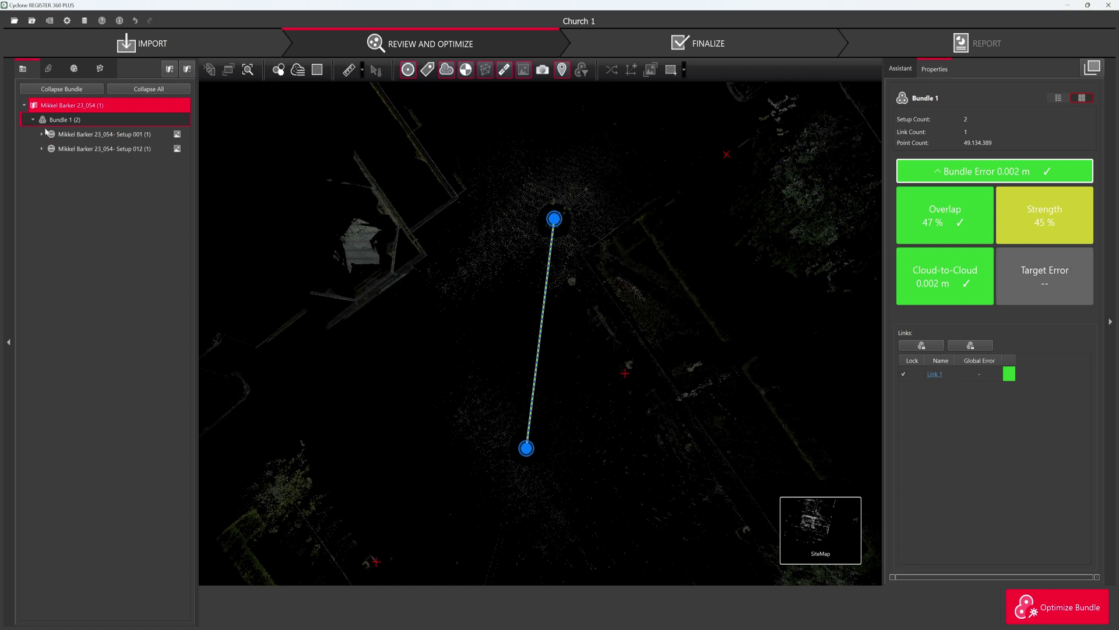
click(100, 69)
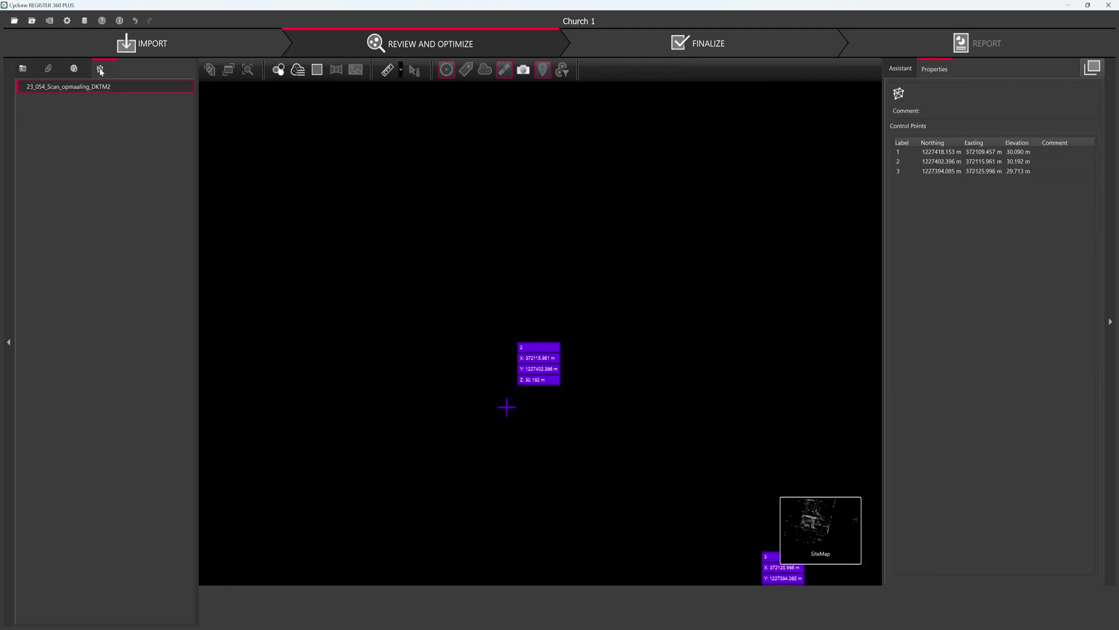
scroll(490, 409, down, 2)
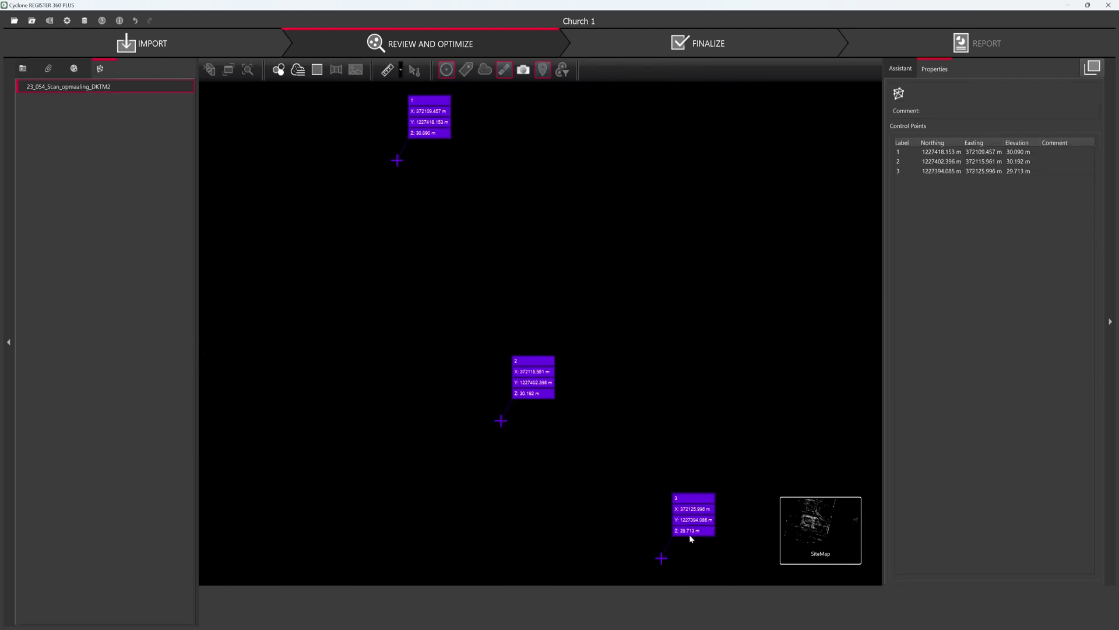
Optimize Bundle 1 and apply the control to it, accepting the labeling of matching targets.
click(24, 68)
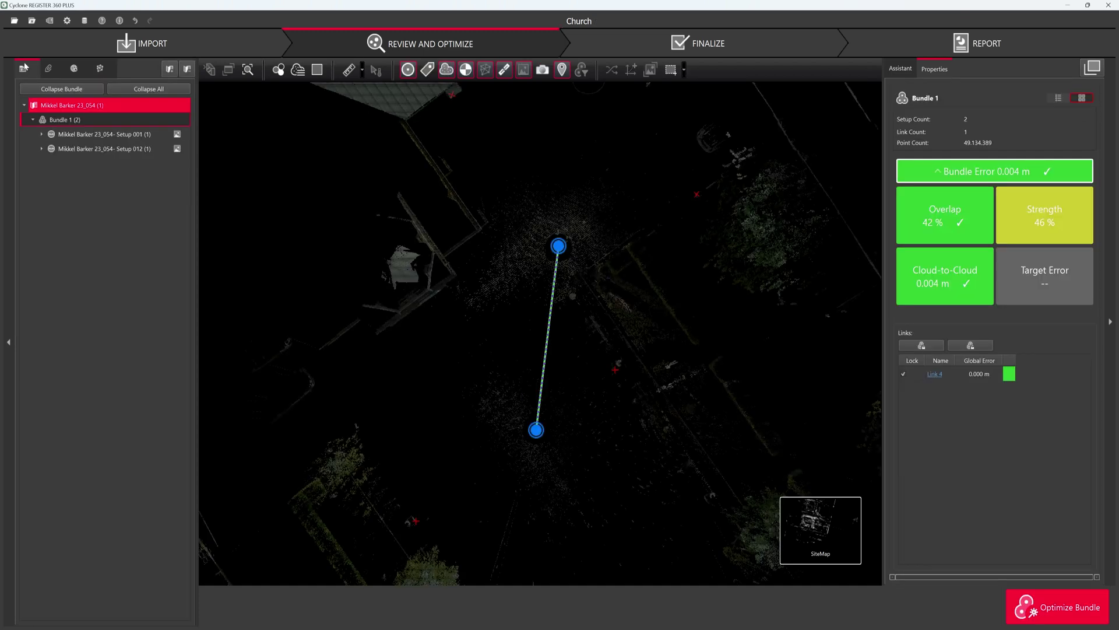
click(1072, 614)
click(610, 332)
right_click(53, 123)
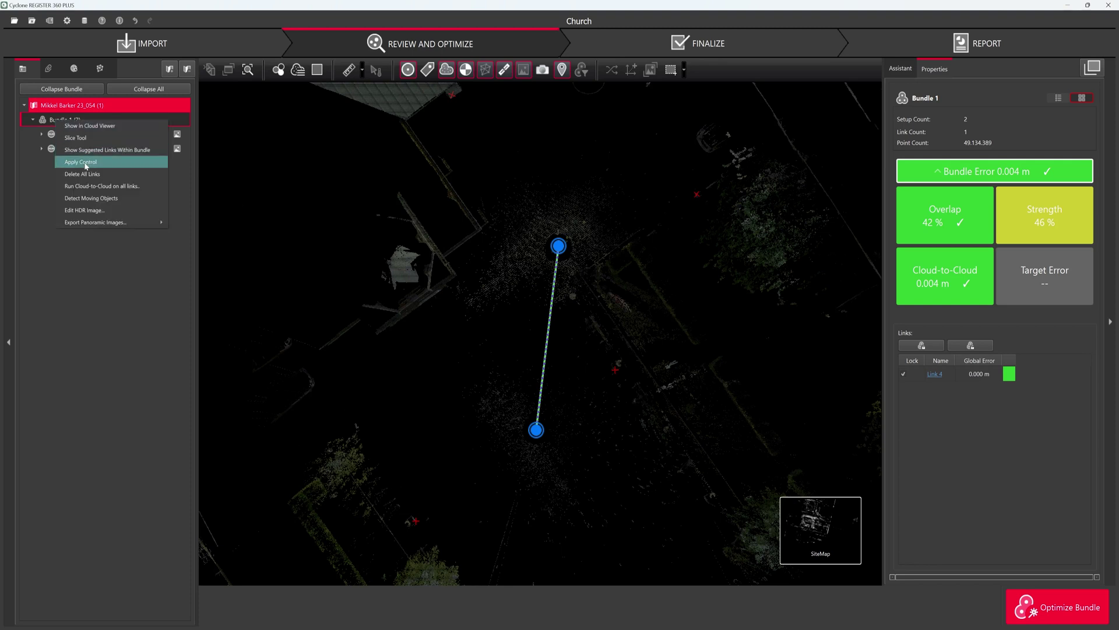
click(86, 166)
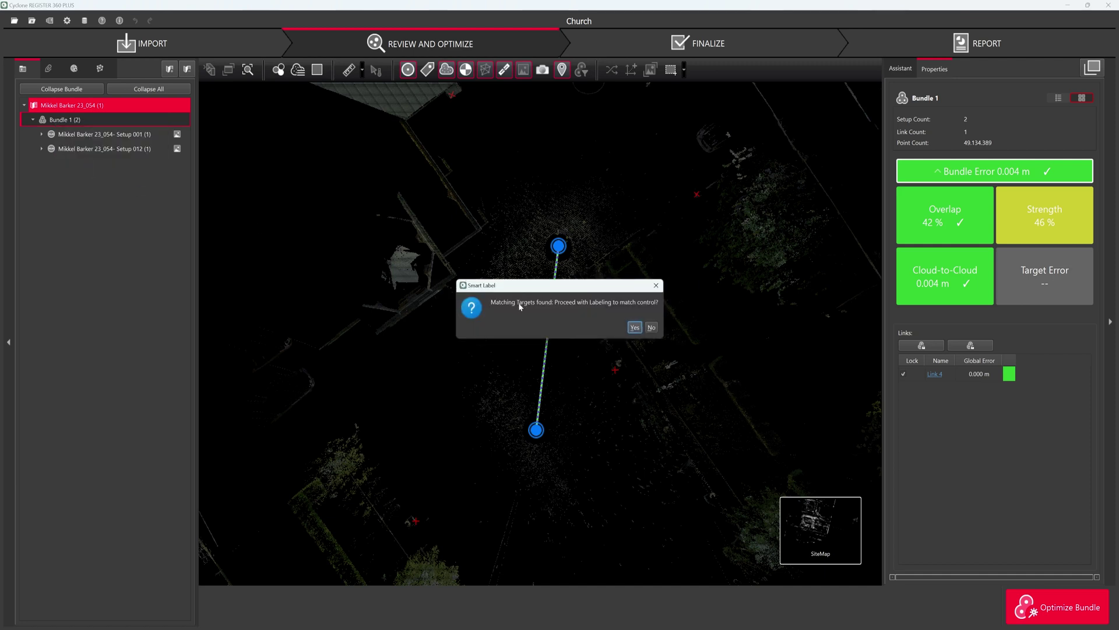
click(635, 327)
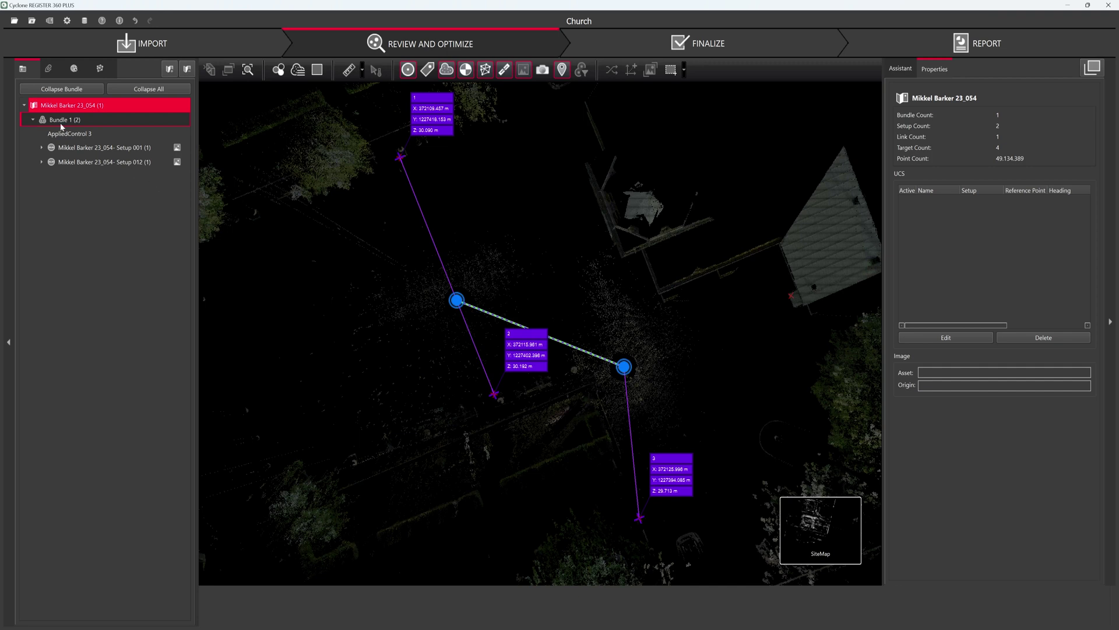
Optimize Bundle 1 again with the control applied, then finalize the registration and accept the site map view.
click(74, 148)
click(62, 106)
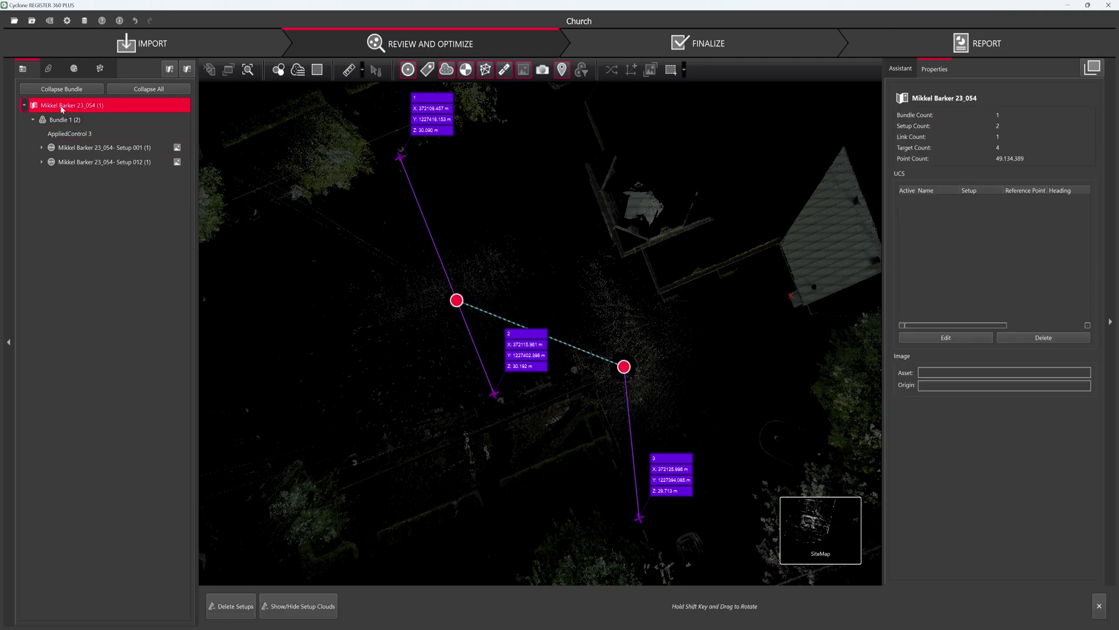
click(67, 122)
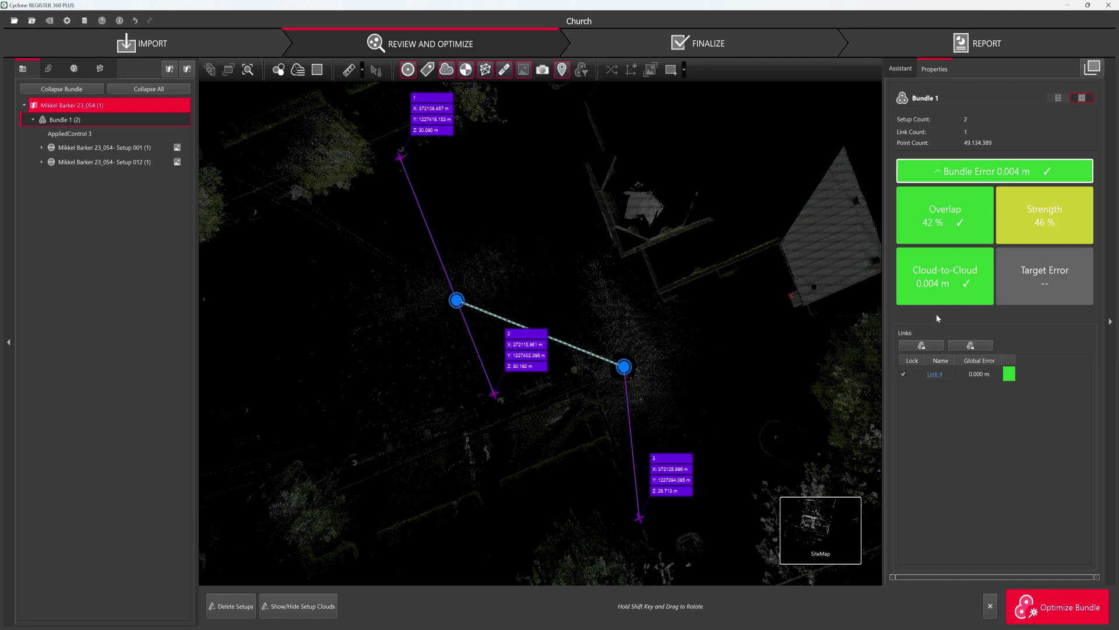
click(1075, 612)
click(605, 332)
click(705, 47)
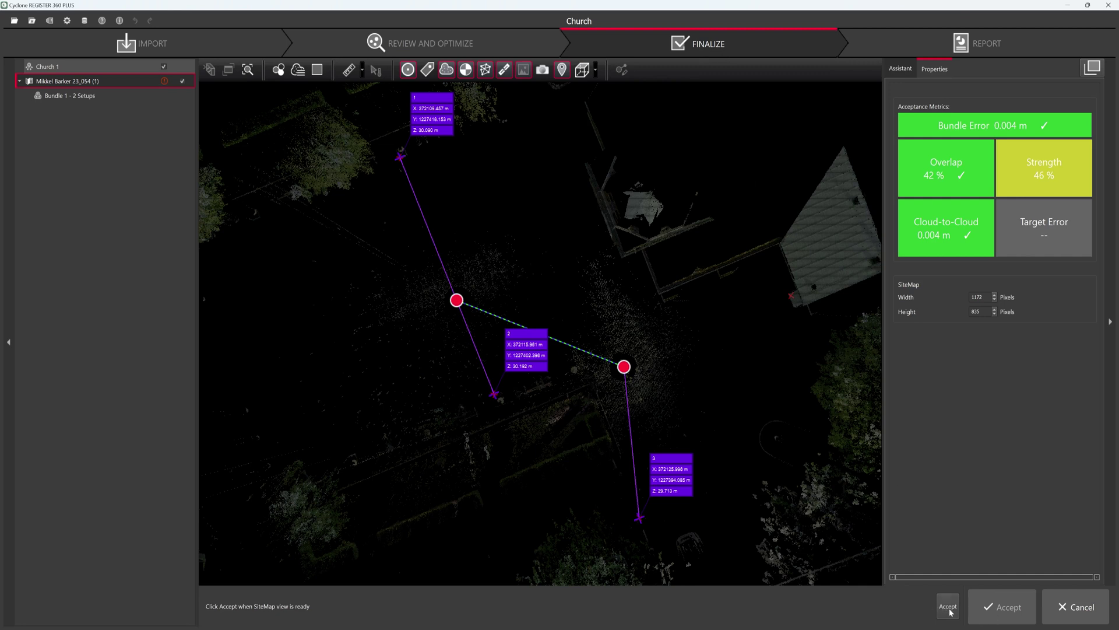
click(999, 609)
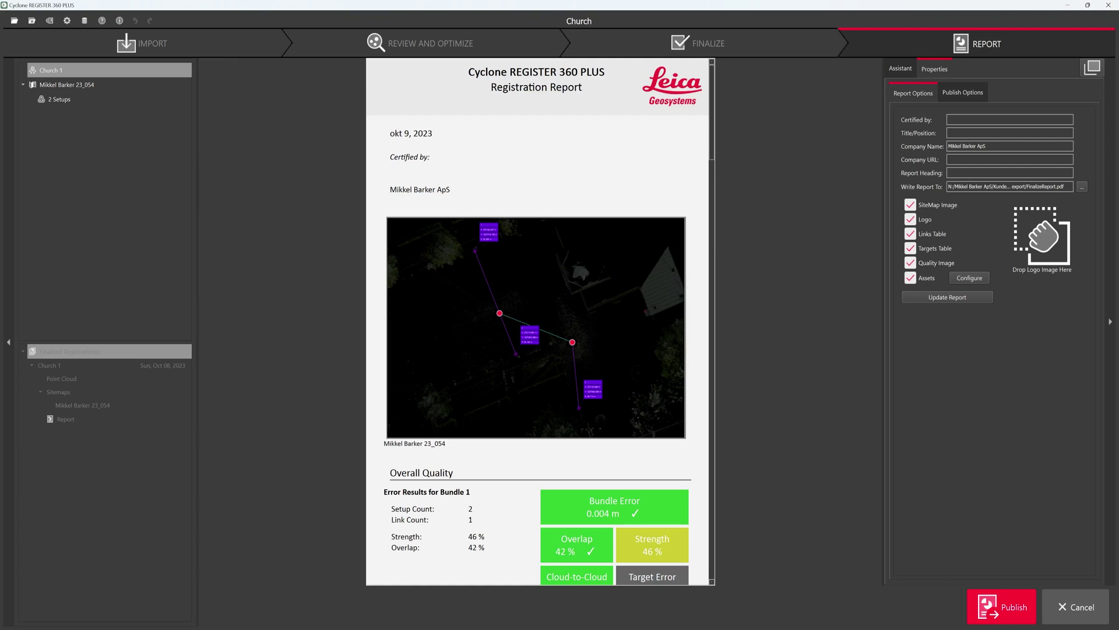
Enable publishing to E57 as one file, with the output saved on the Desktop under the name Church.
click(968, 95)
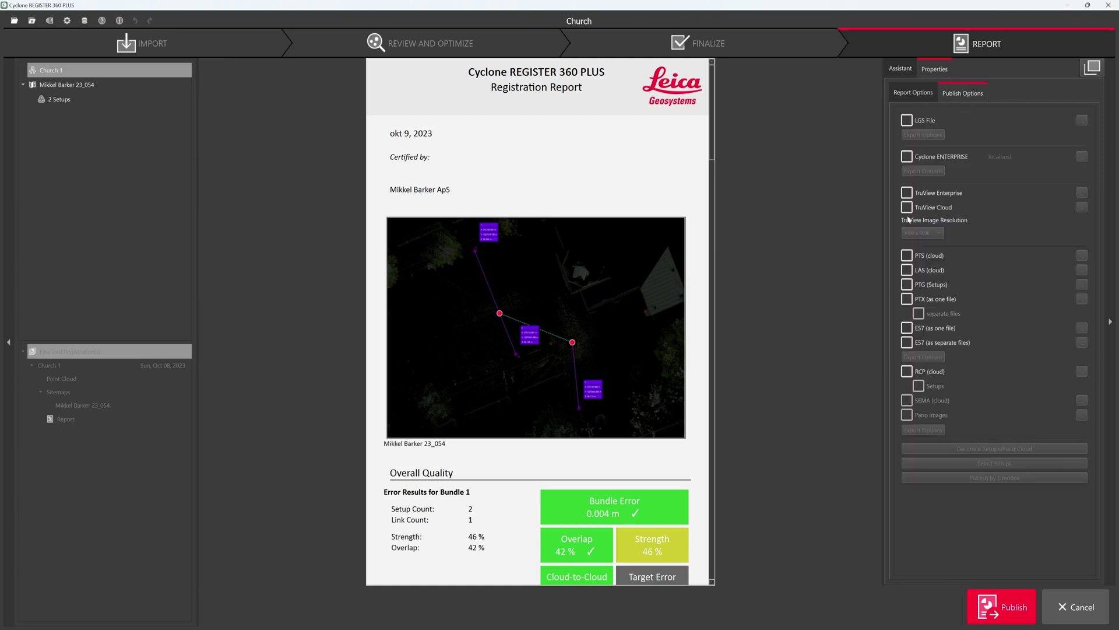
click(907, 328)
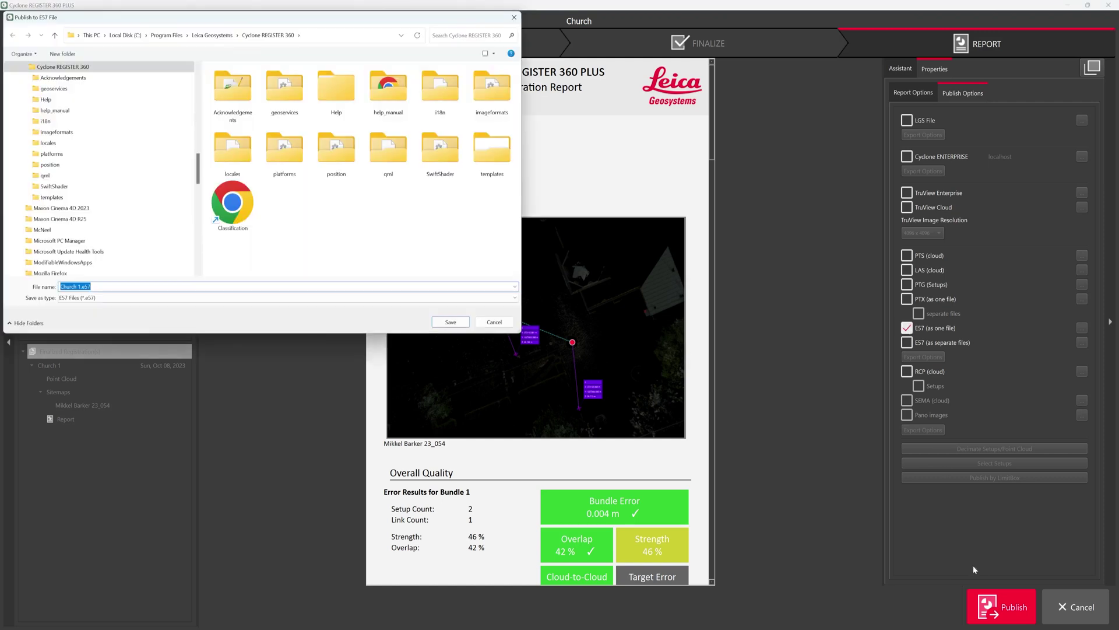
scroll(191, 75, up, 10)
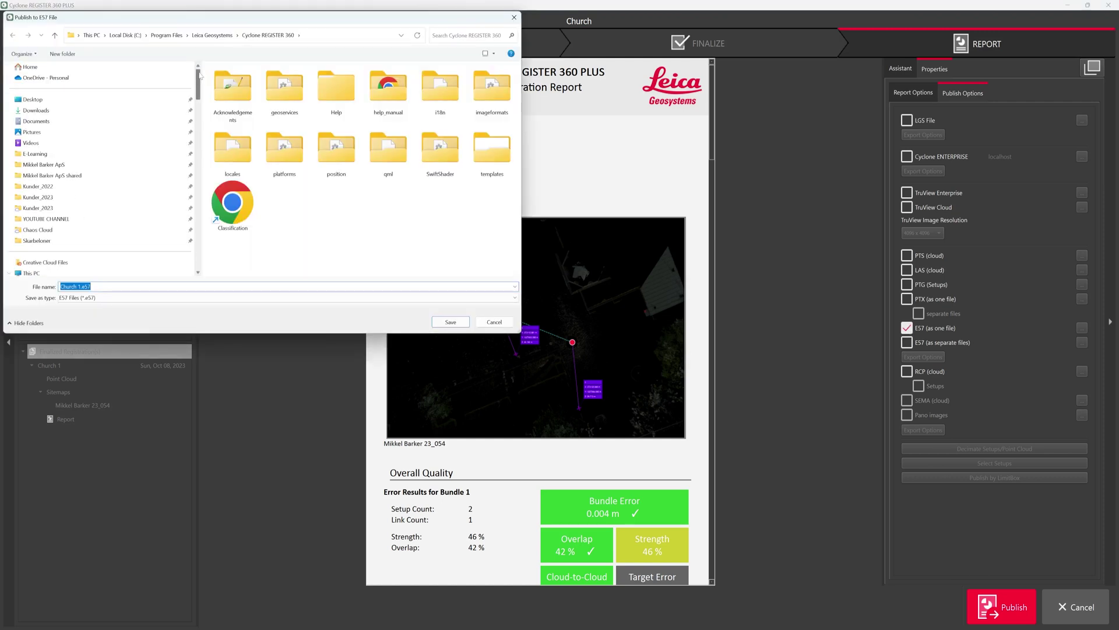
click(40, 101)
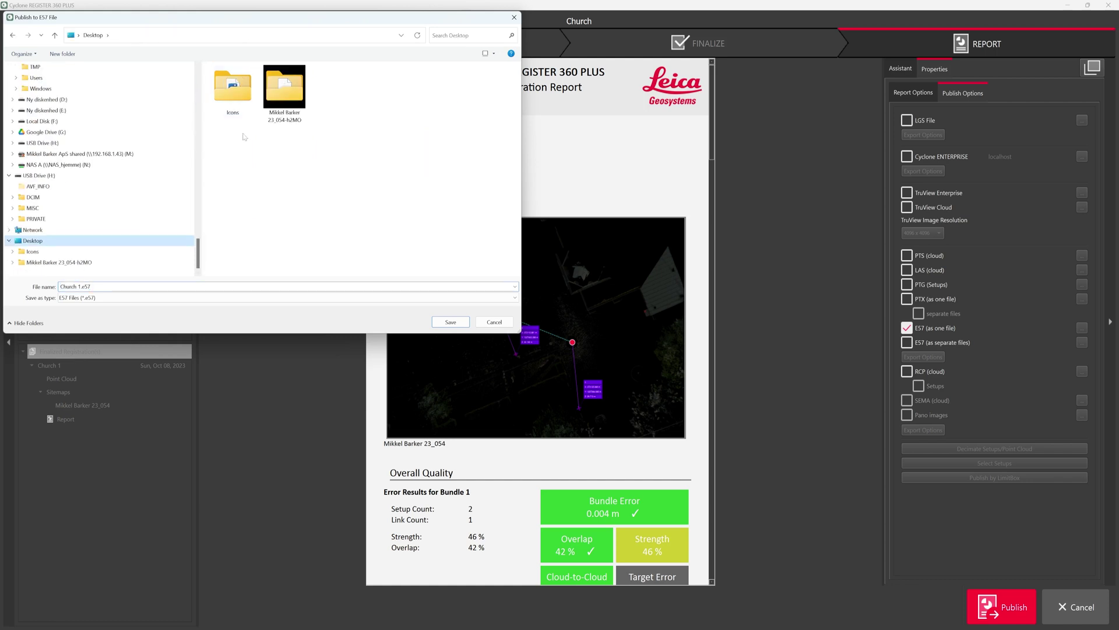
click(117, 289)
text(cHA)
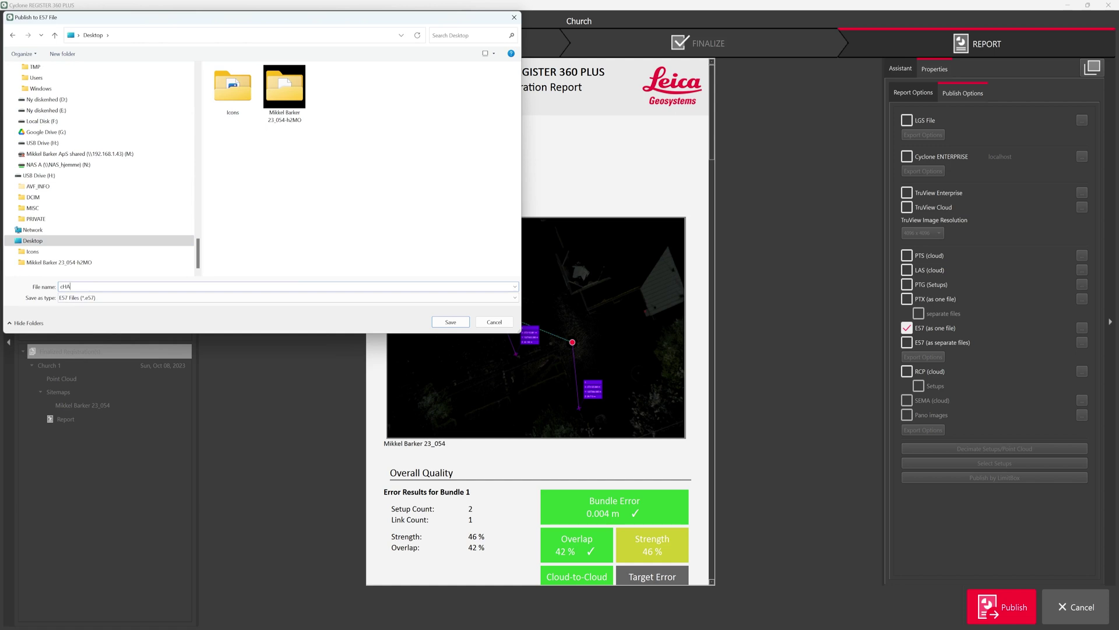
key(BackSpace)
key(BackSpace)
key(BackSpace)
text(Church)
key(Return)
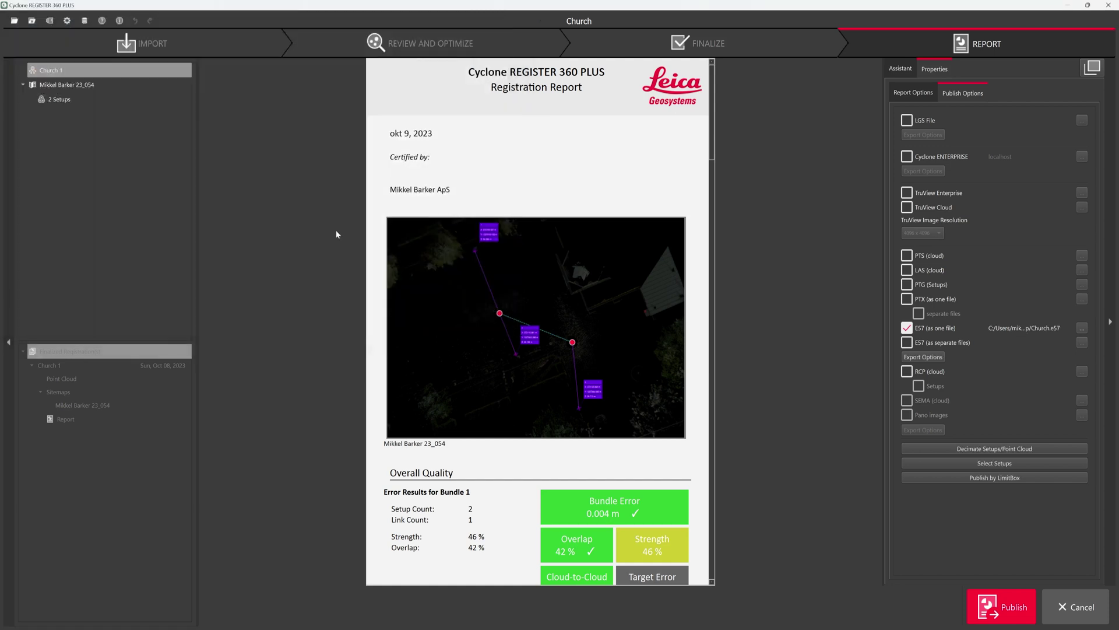
Publish the results as a new finalized registration, shortening the proposed name Church 1.
click(1005, 608)
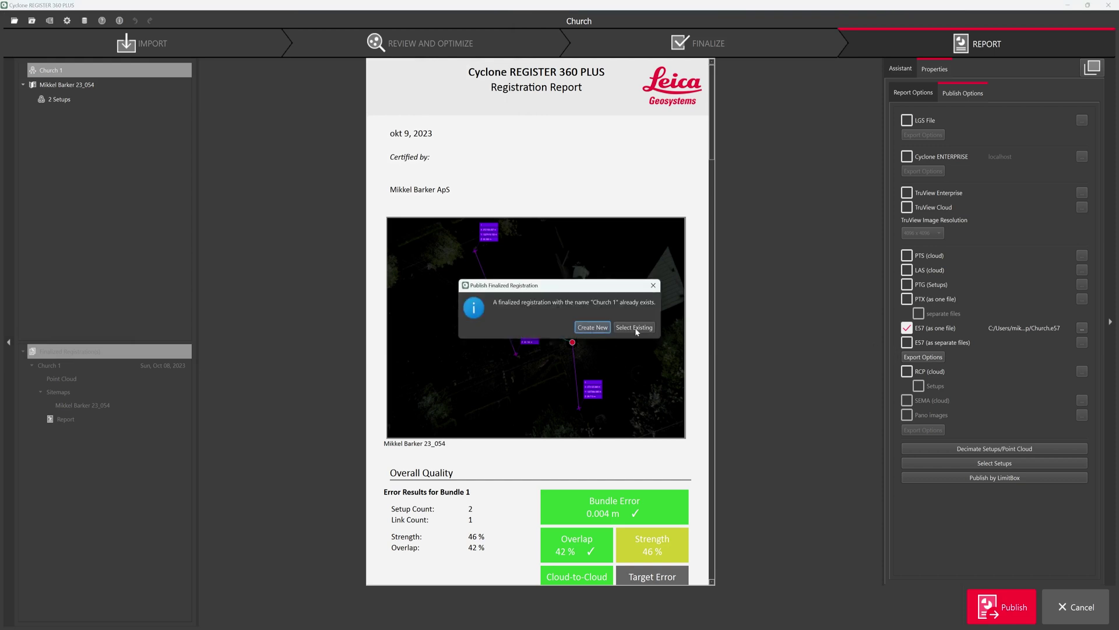
click(592, 327)
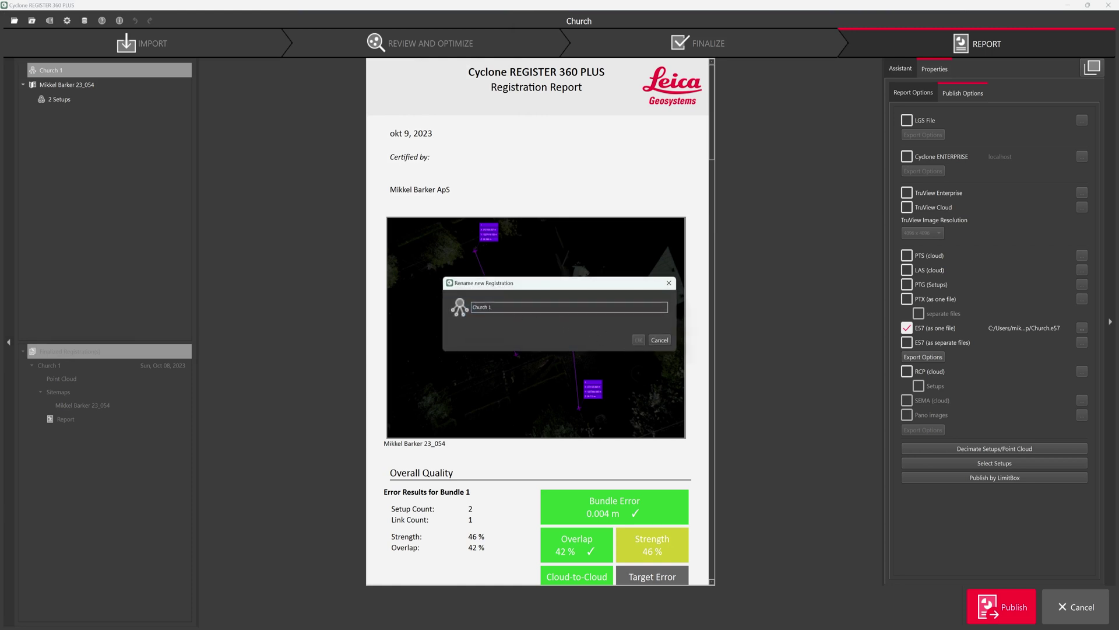
key(BackSpace)
click(638, 341)
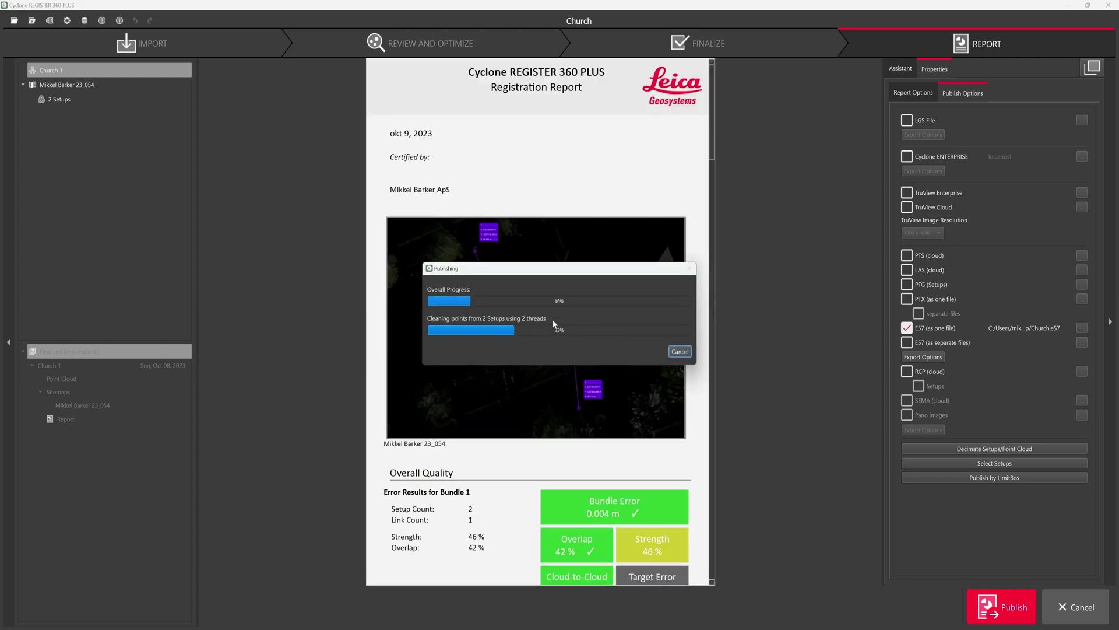